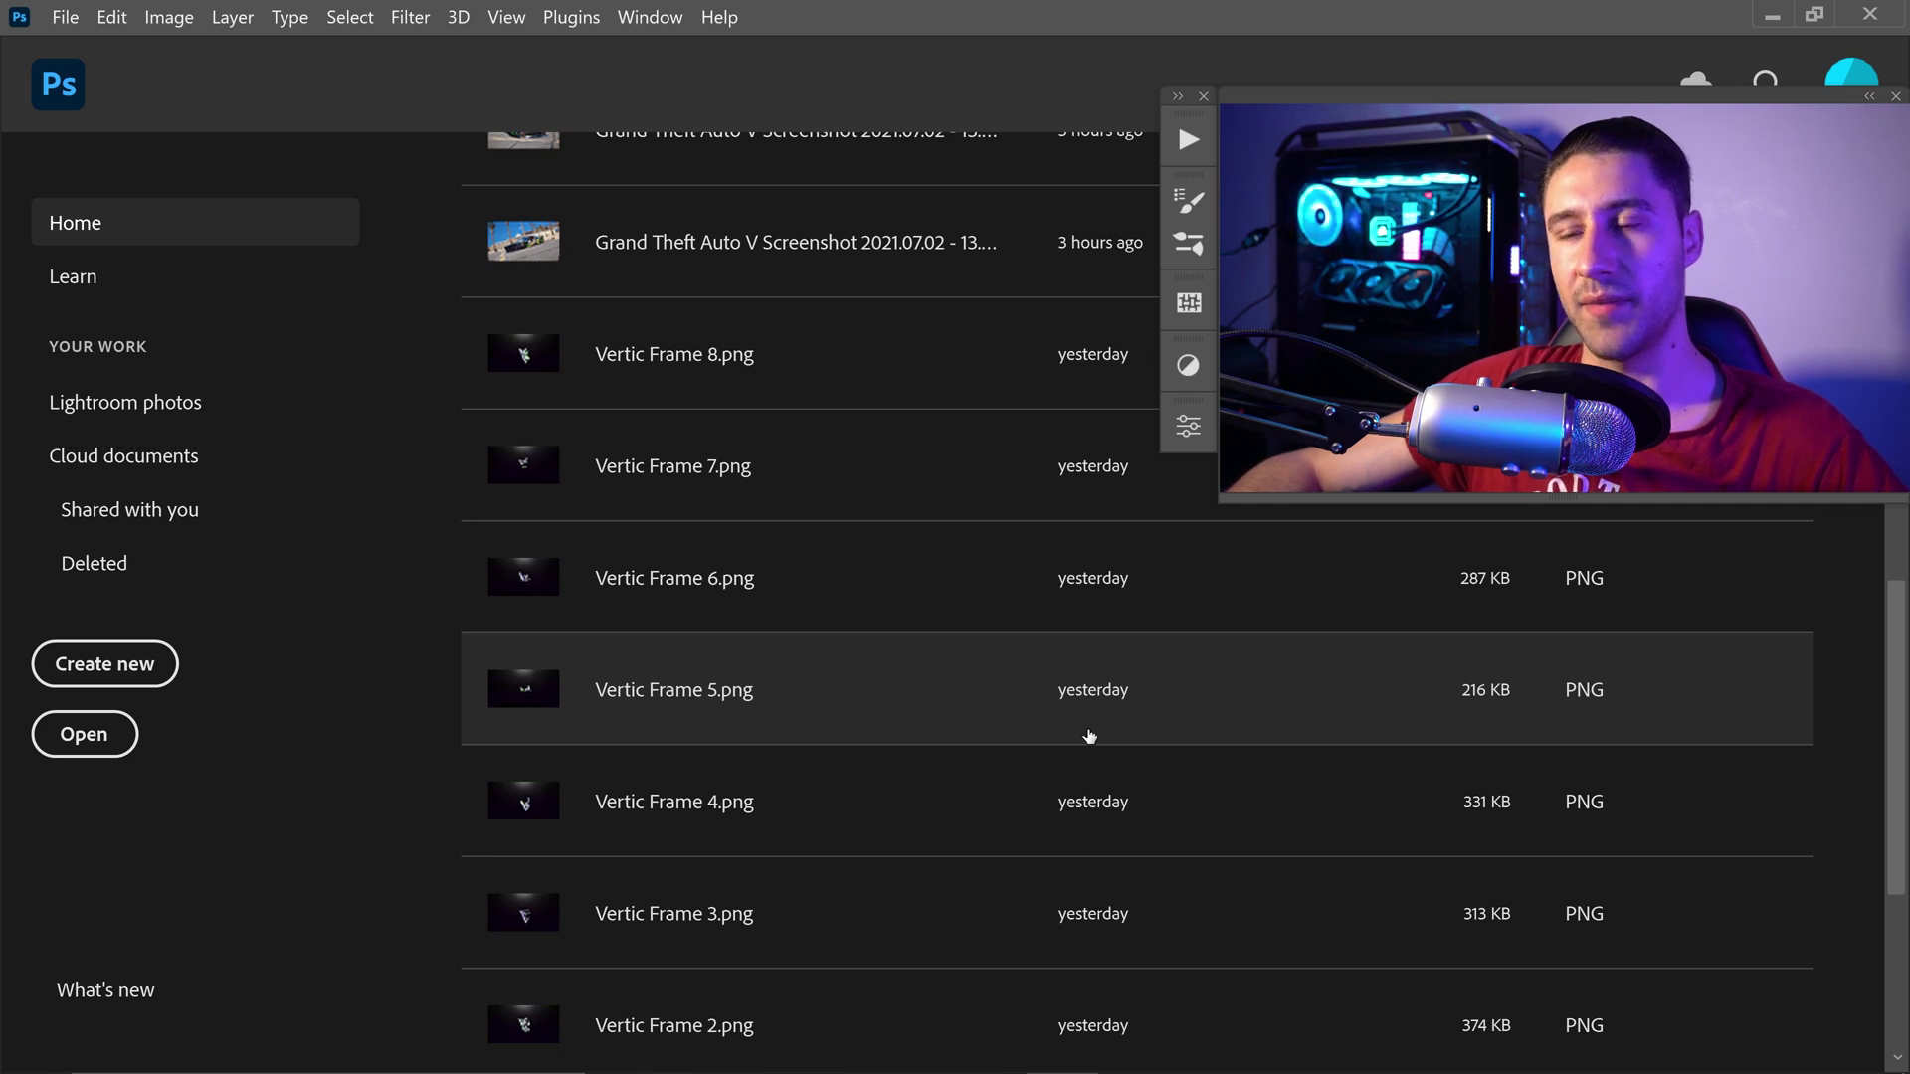
# Step: Open the GTA 5 Drift Clip video in Photoshop and crop it to a 1:1, 1080×1080 square
pyautogui.hotkey('alt', 'Tab')
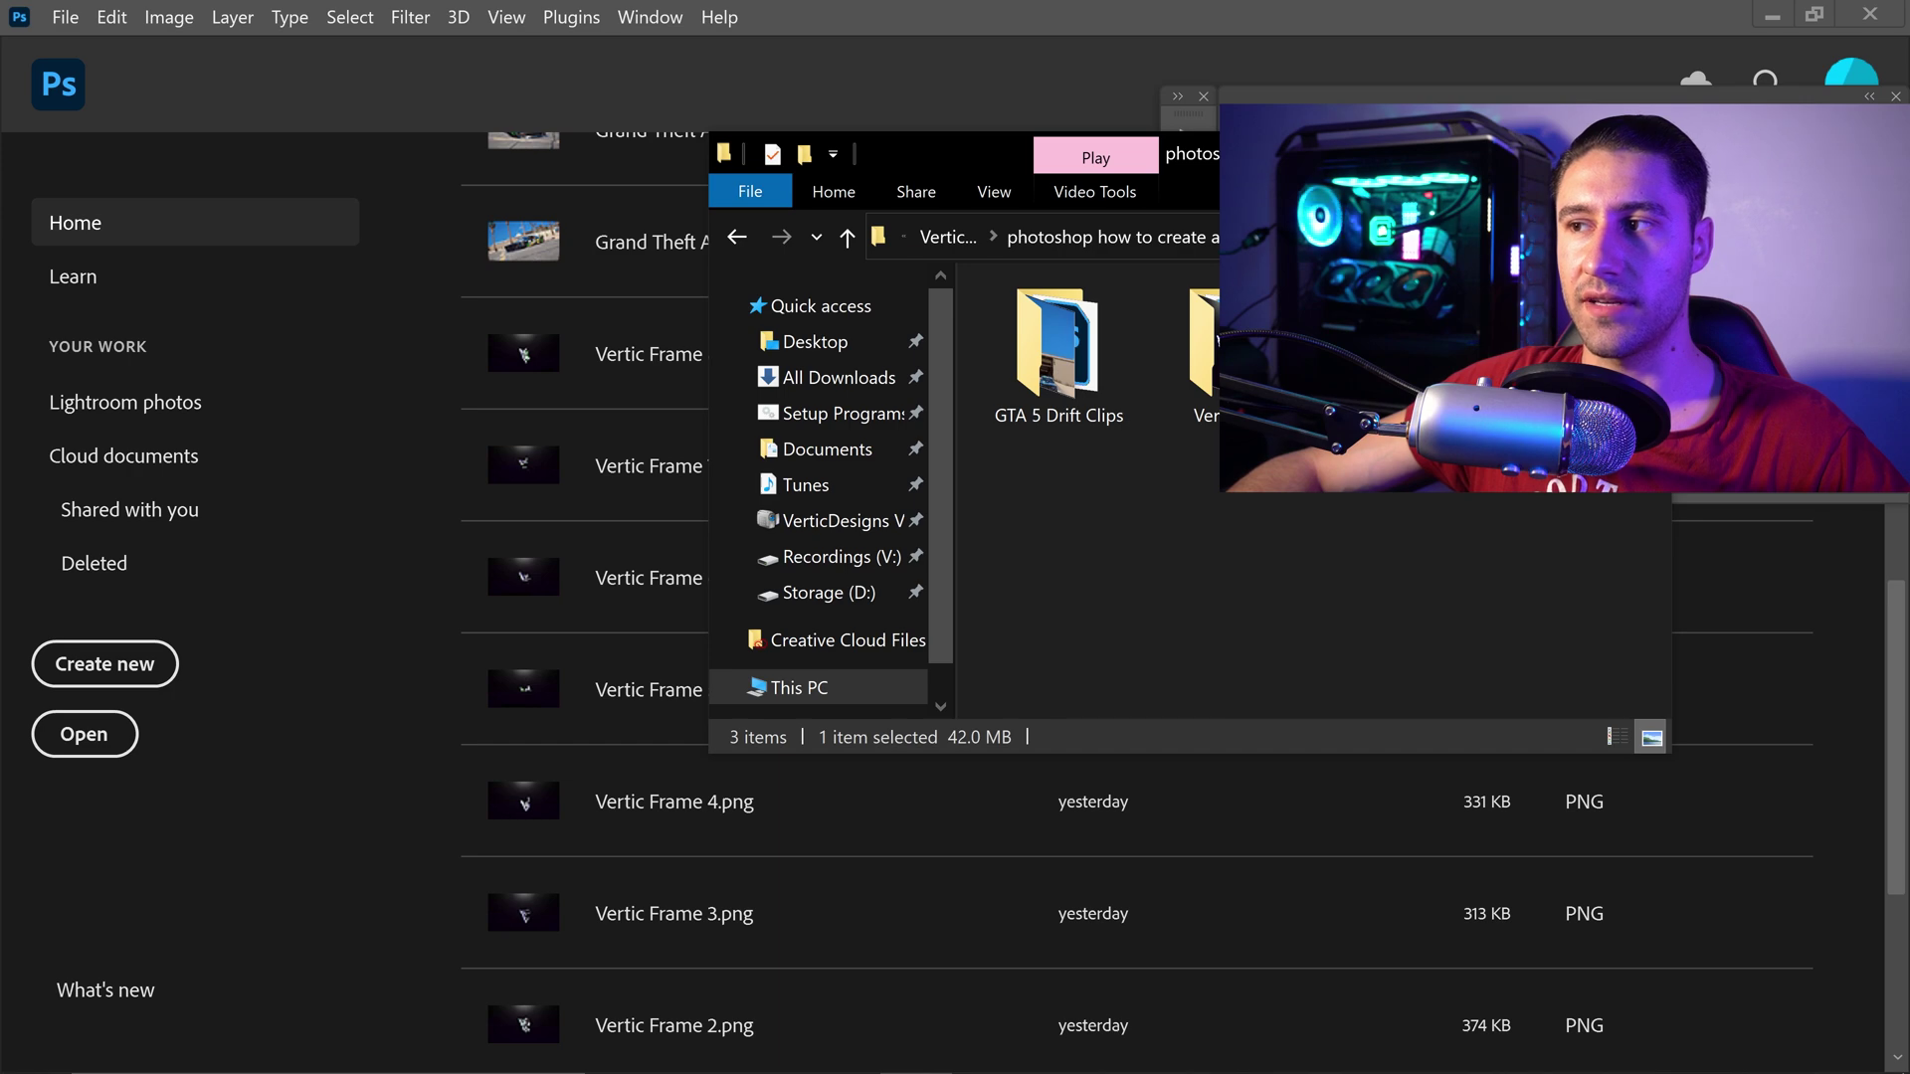
pyautogui.moveTo(1409, 348); pyautogui.dragTo(379, 707)
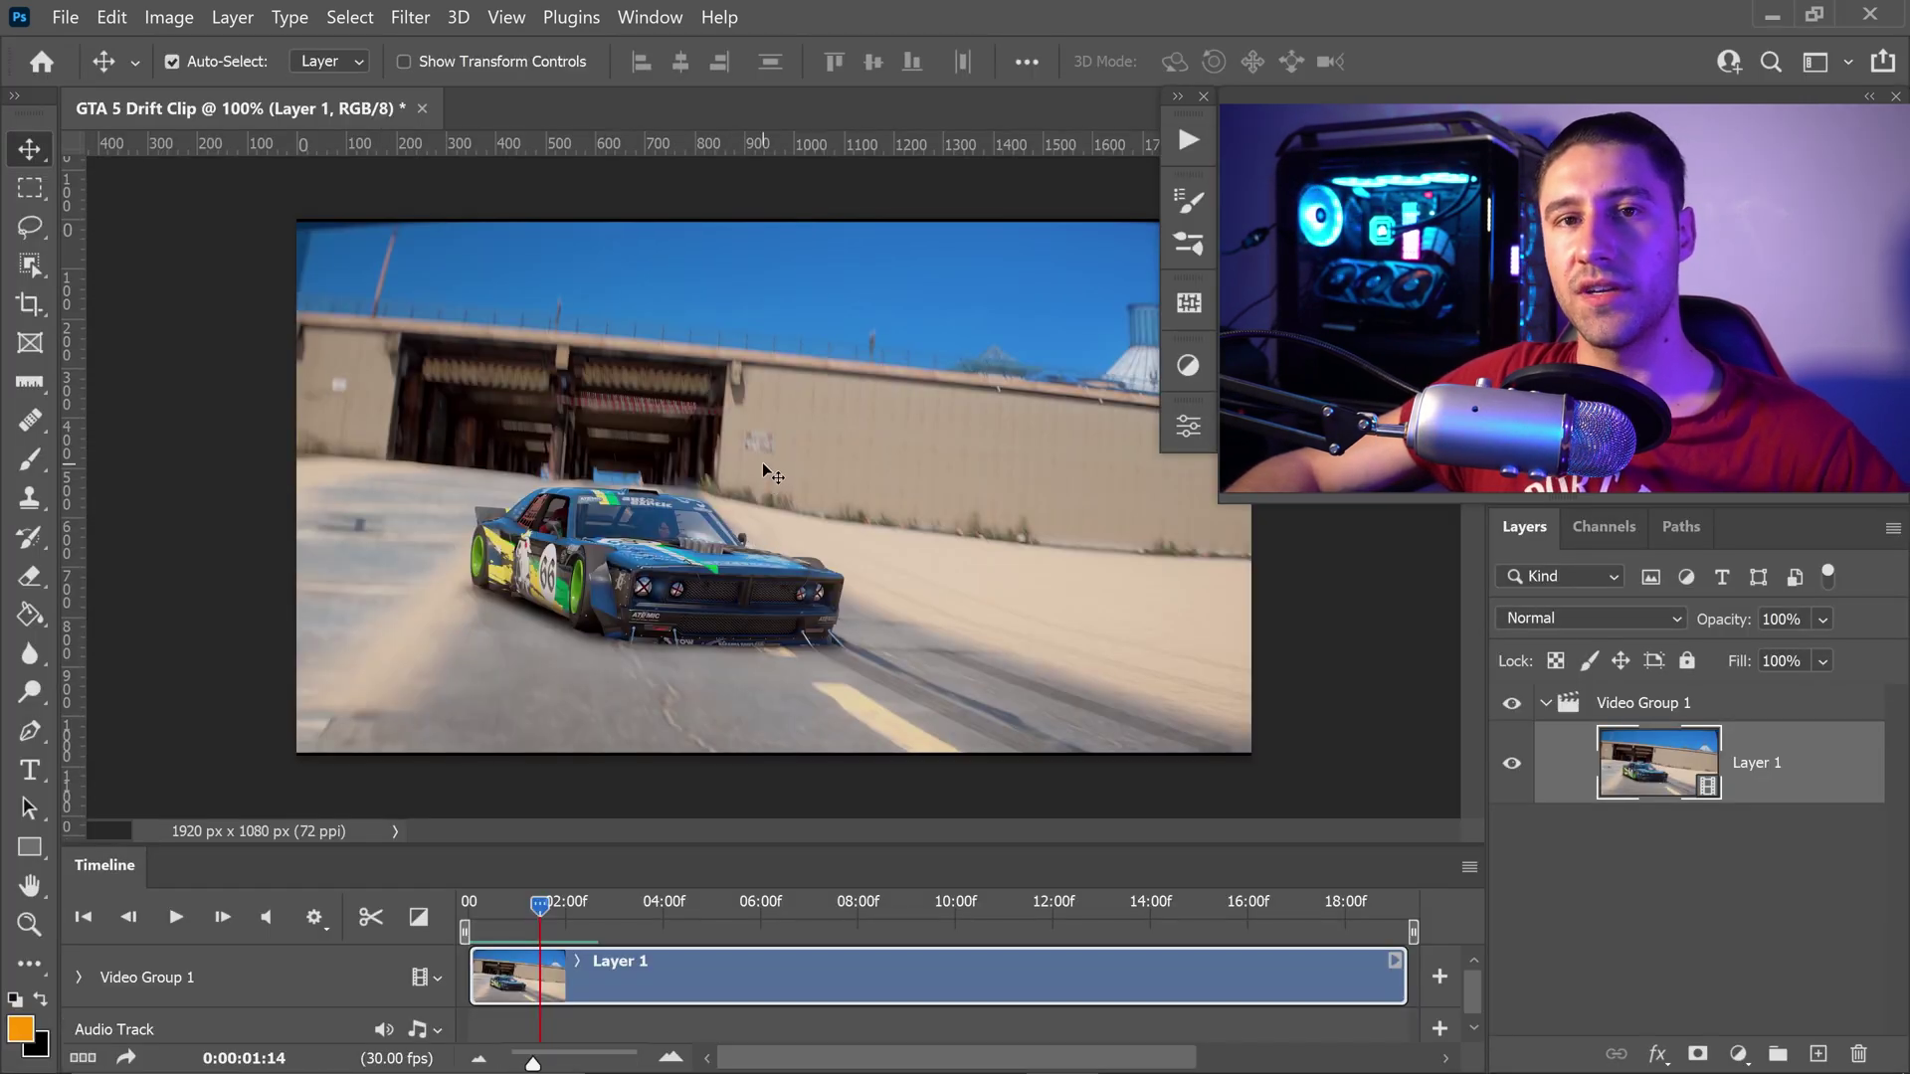
pyautogui.click(31, 302)
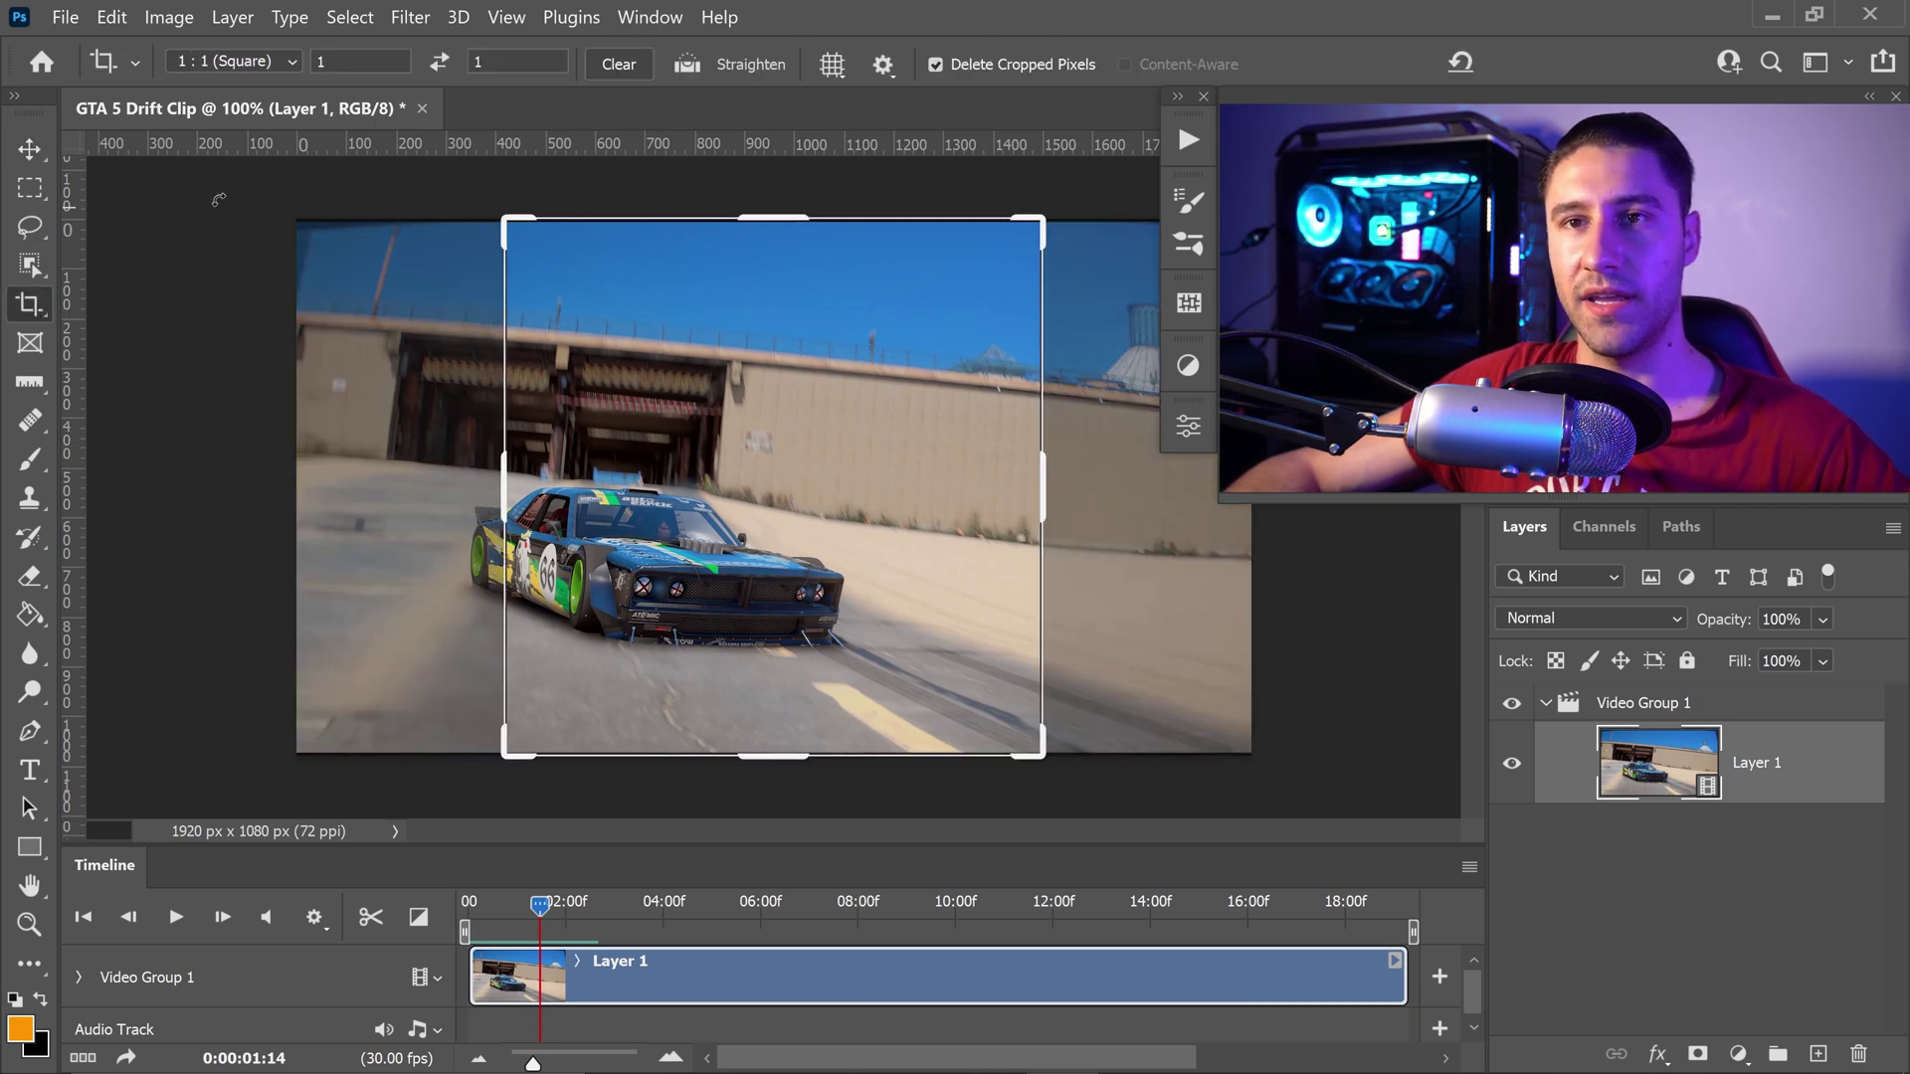
pyautogui.click(224, 62)
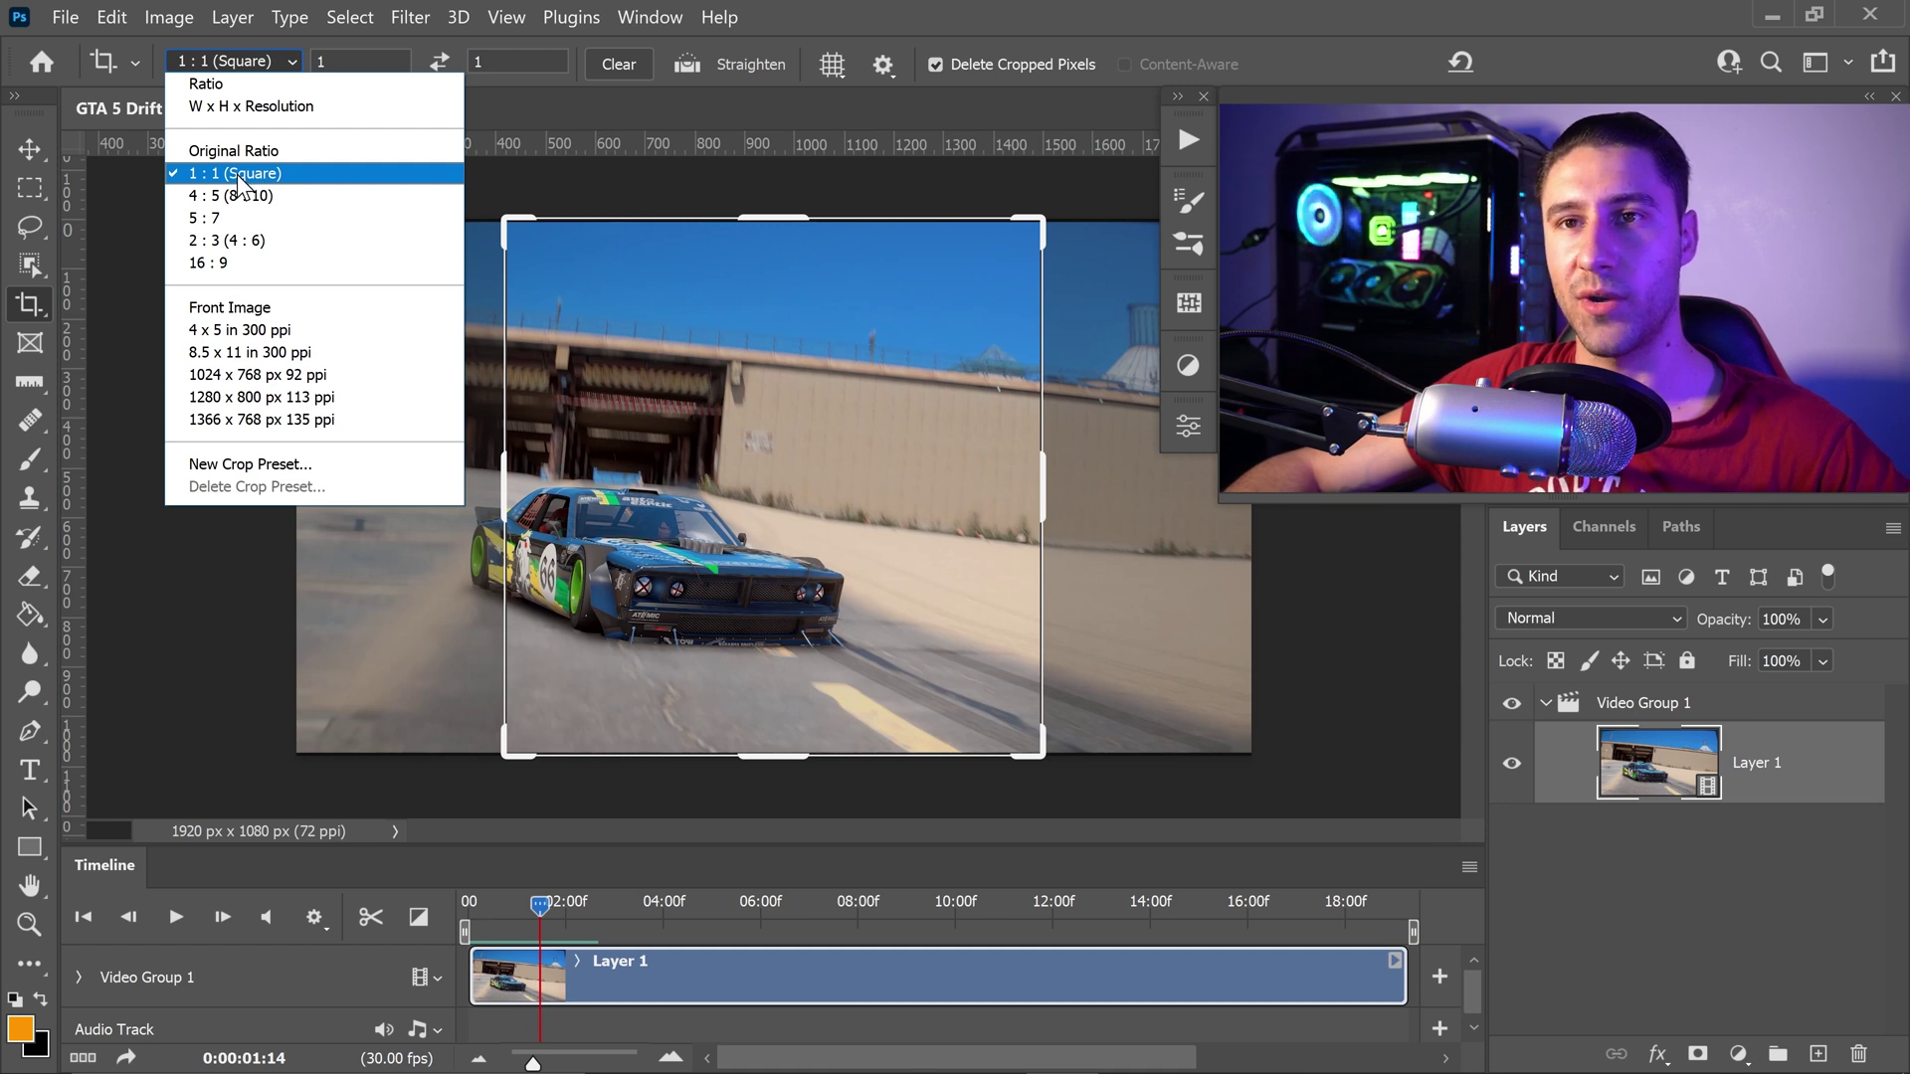
pyautogui.click(240, 182)
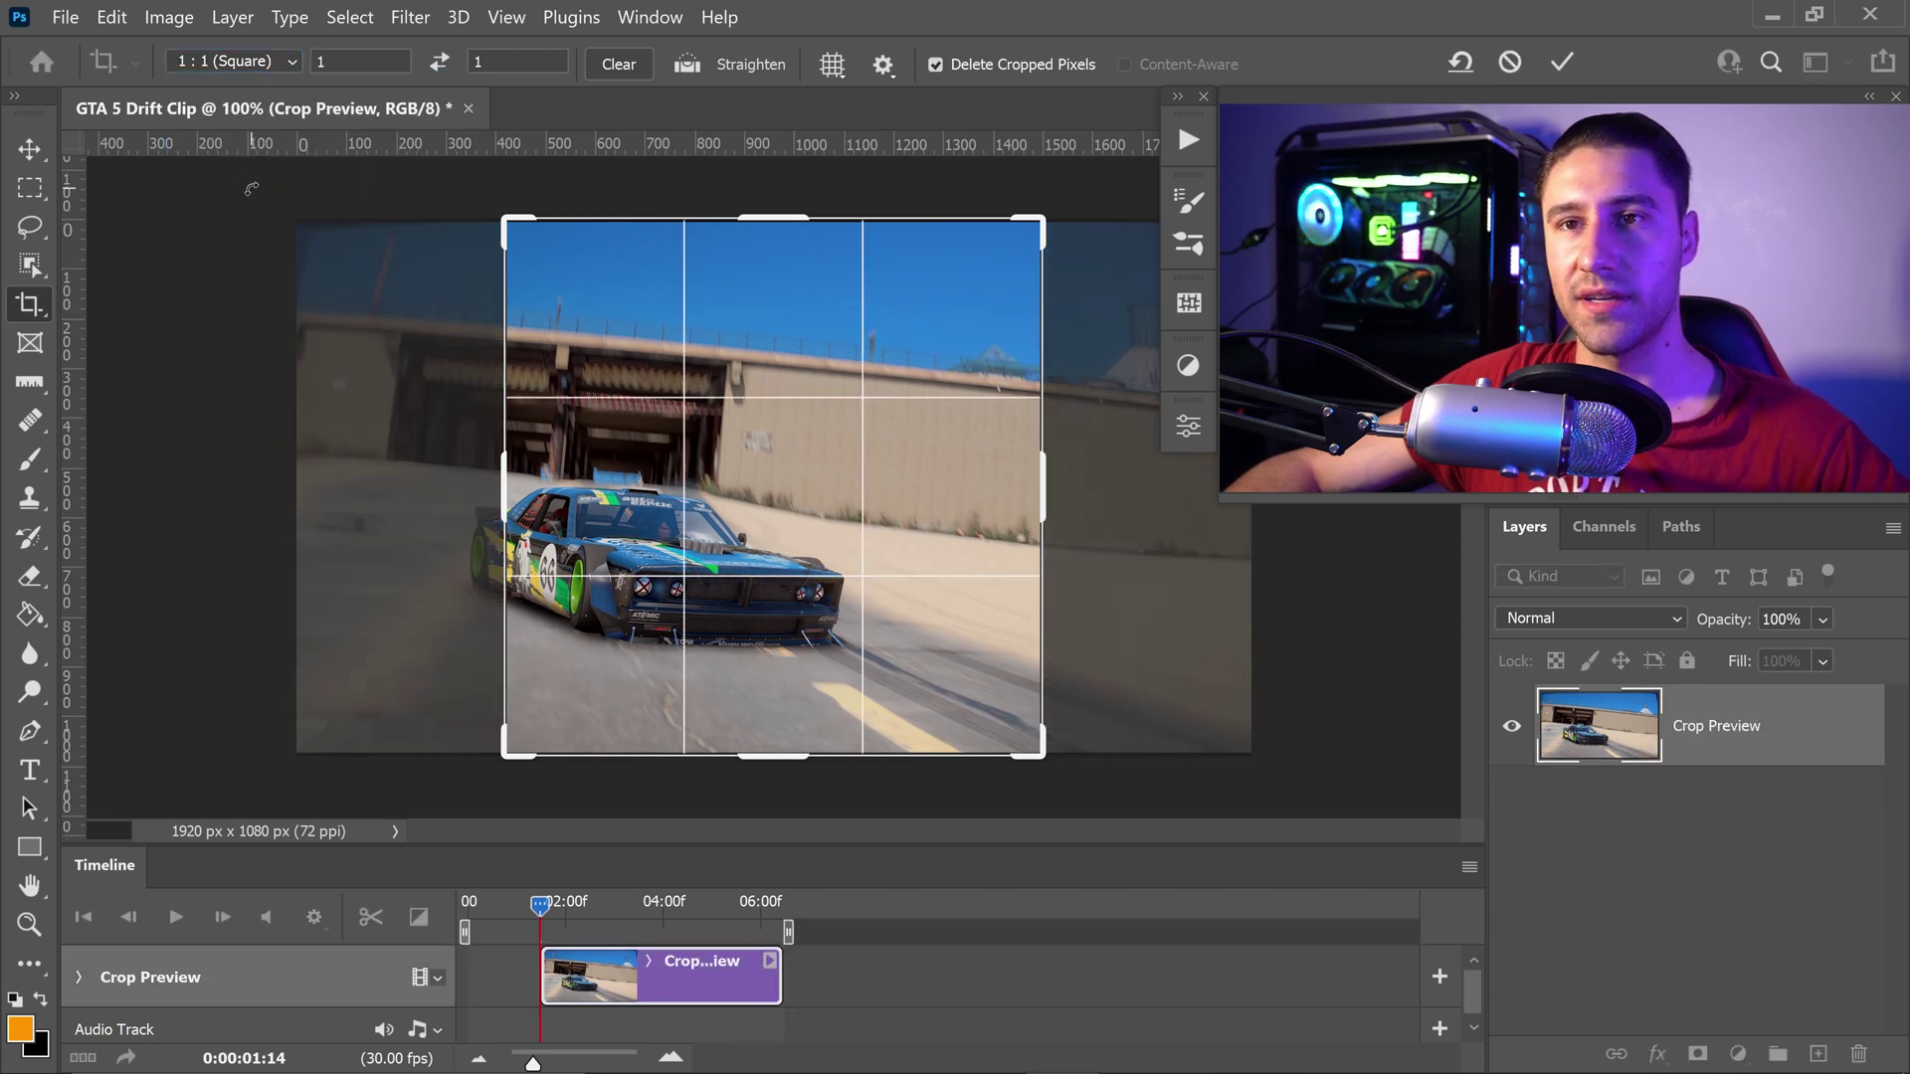
pyautogui.click(34, 143)
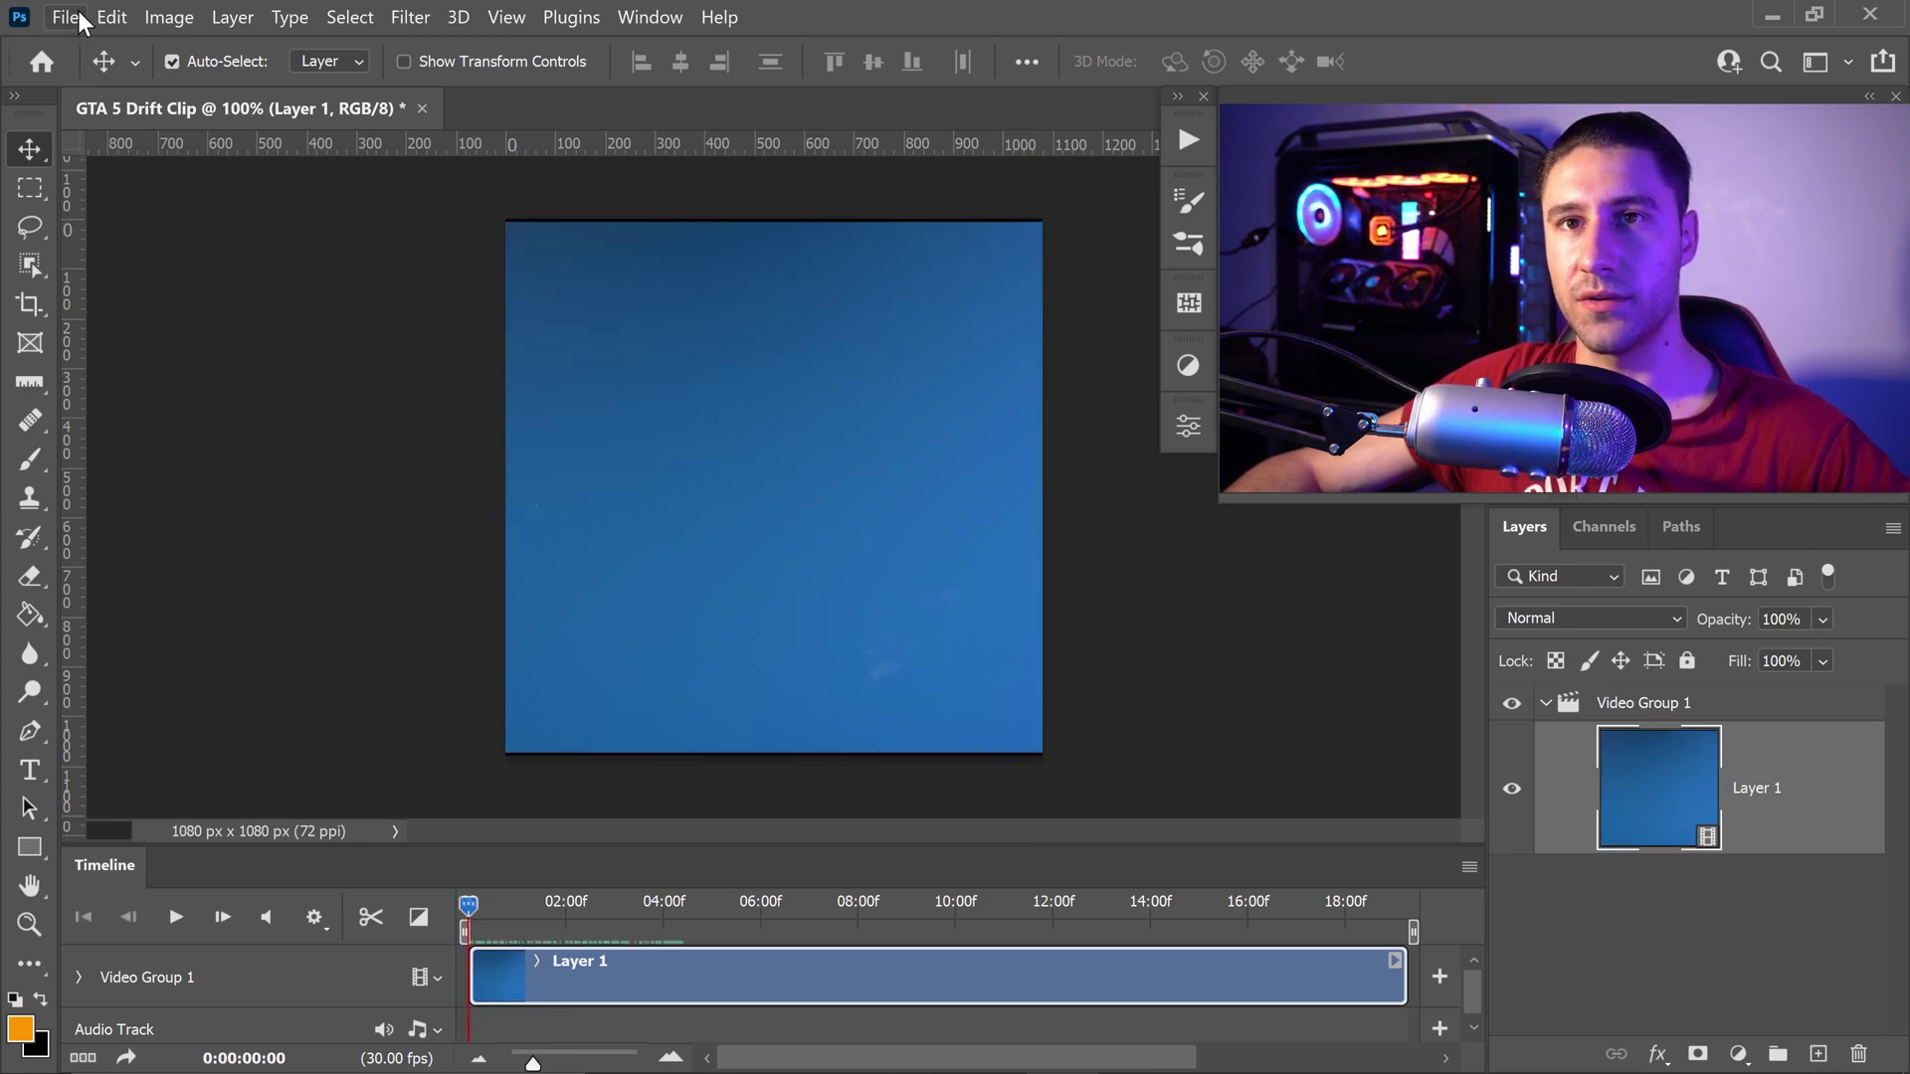
# Step: Export the square clip with Save for Web as GTA-5-Drift-Clip.gif, 1080×1080, looping forever
pyautogui.click(79, 18)
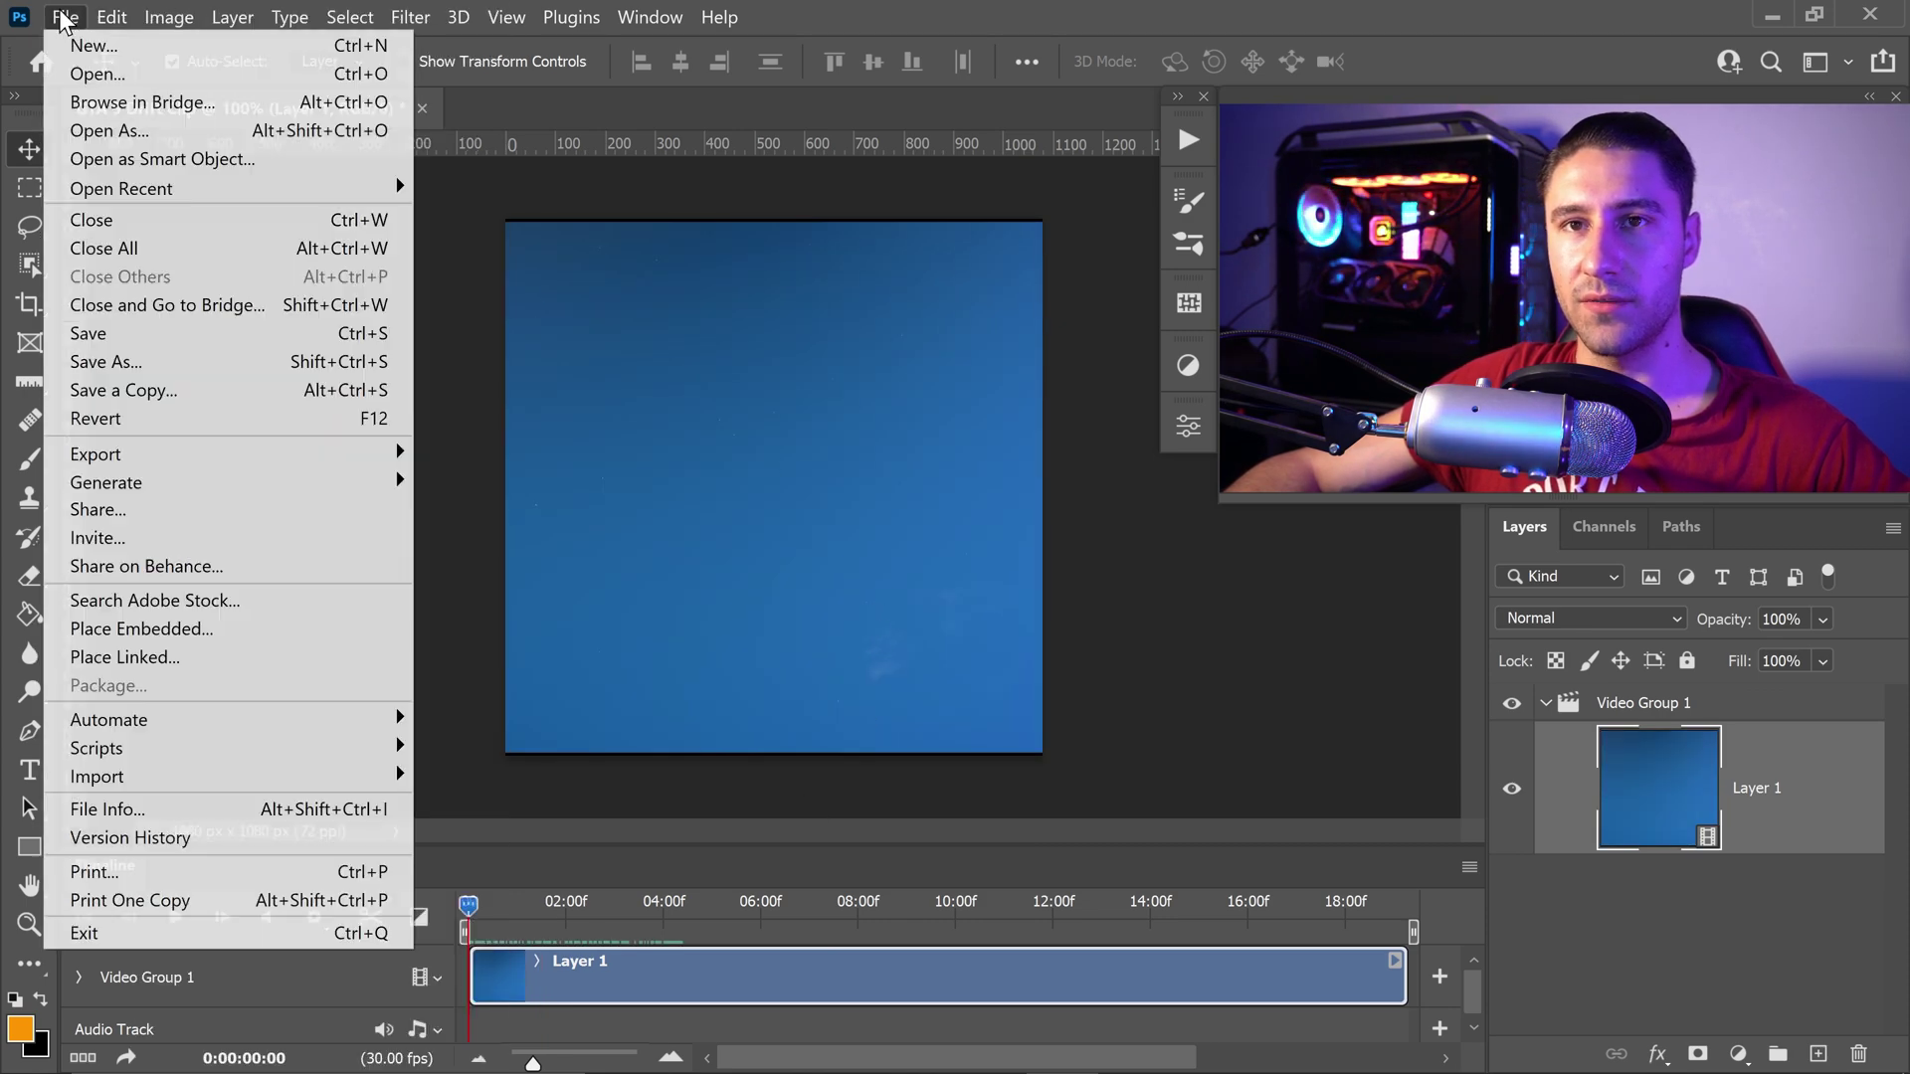
pyautogui.moveTo(184, 447)
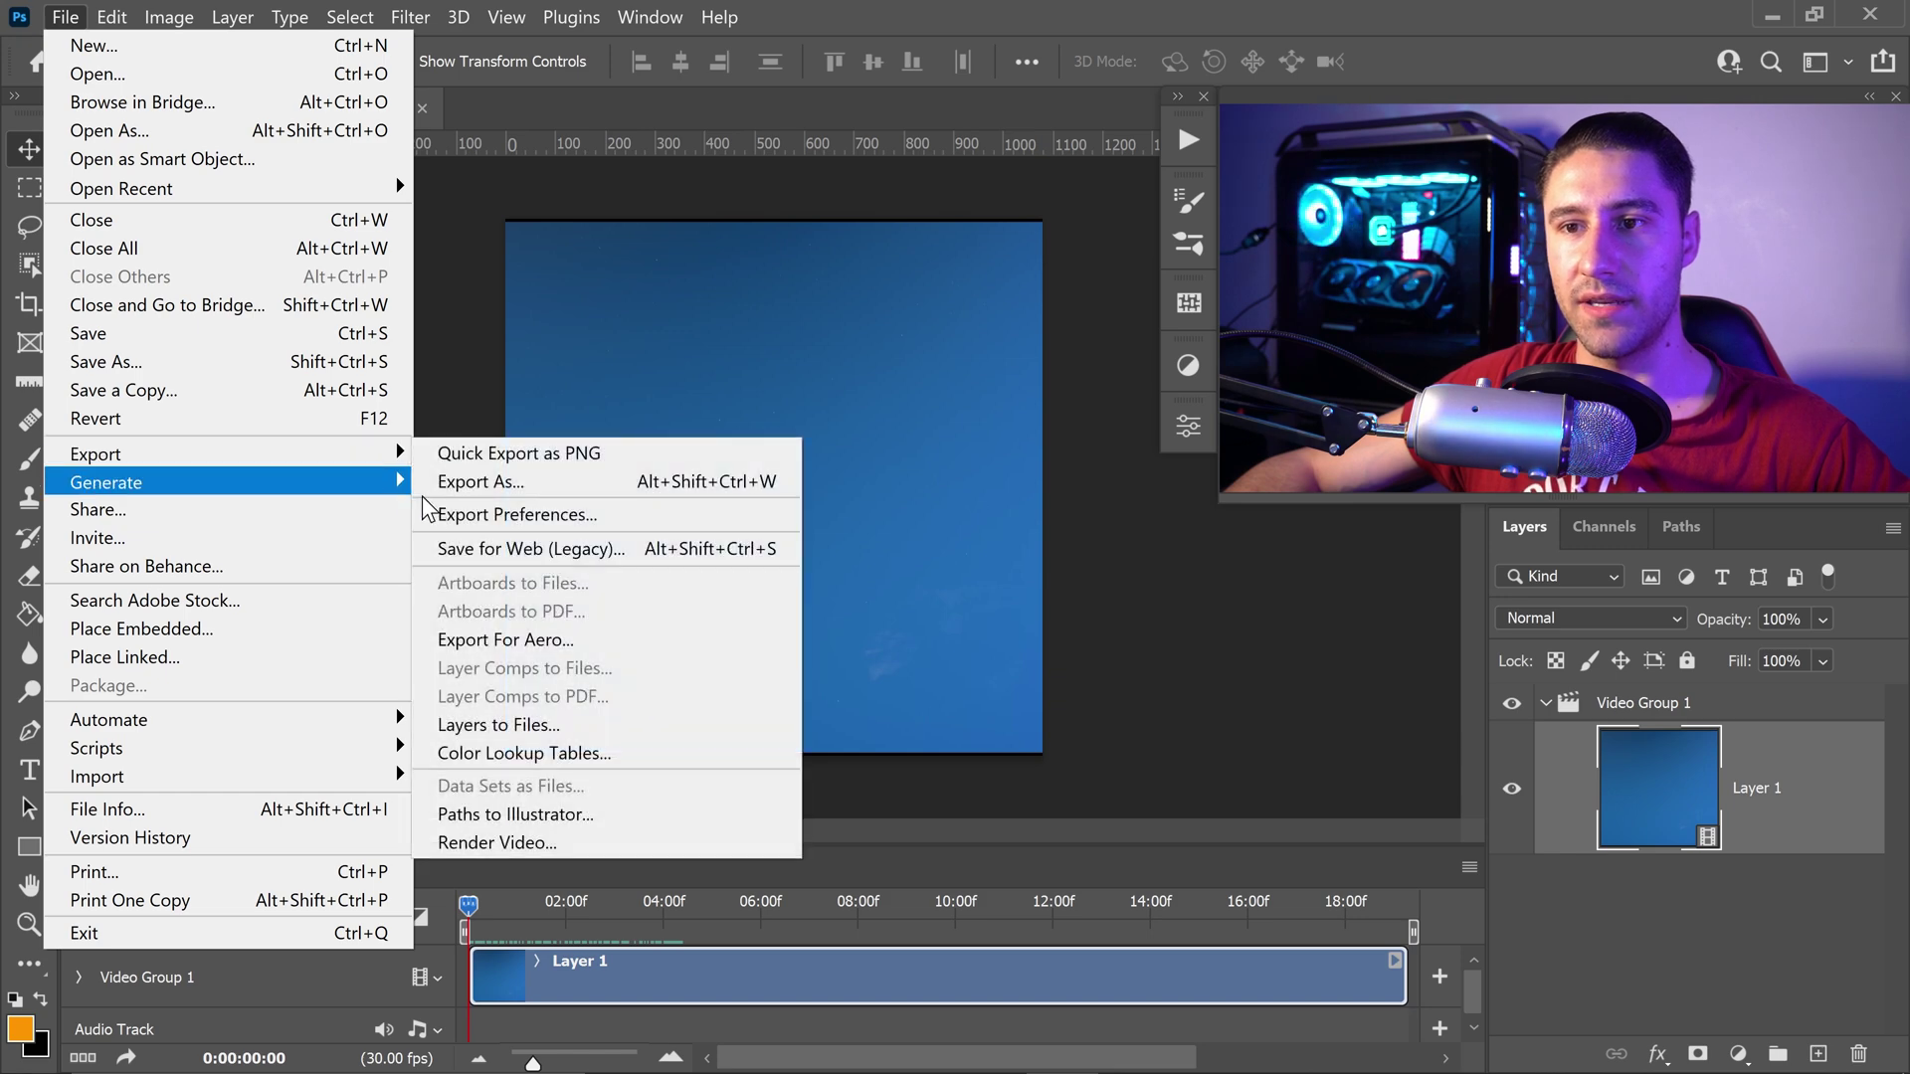
pyautogui.click(546, 553)
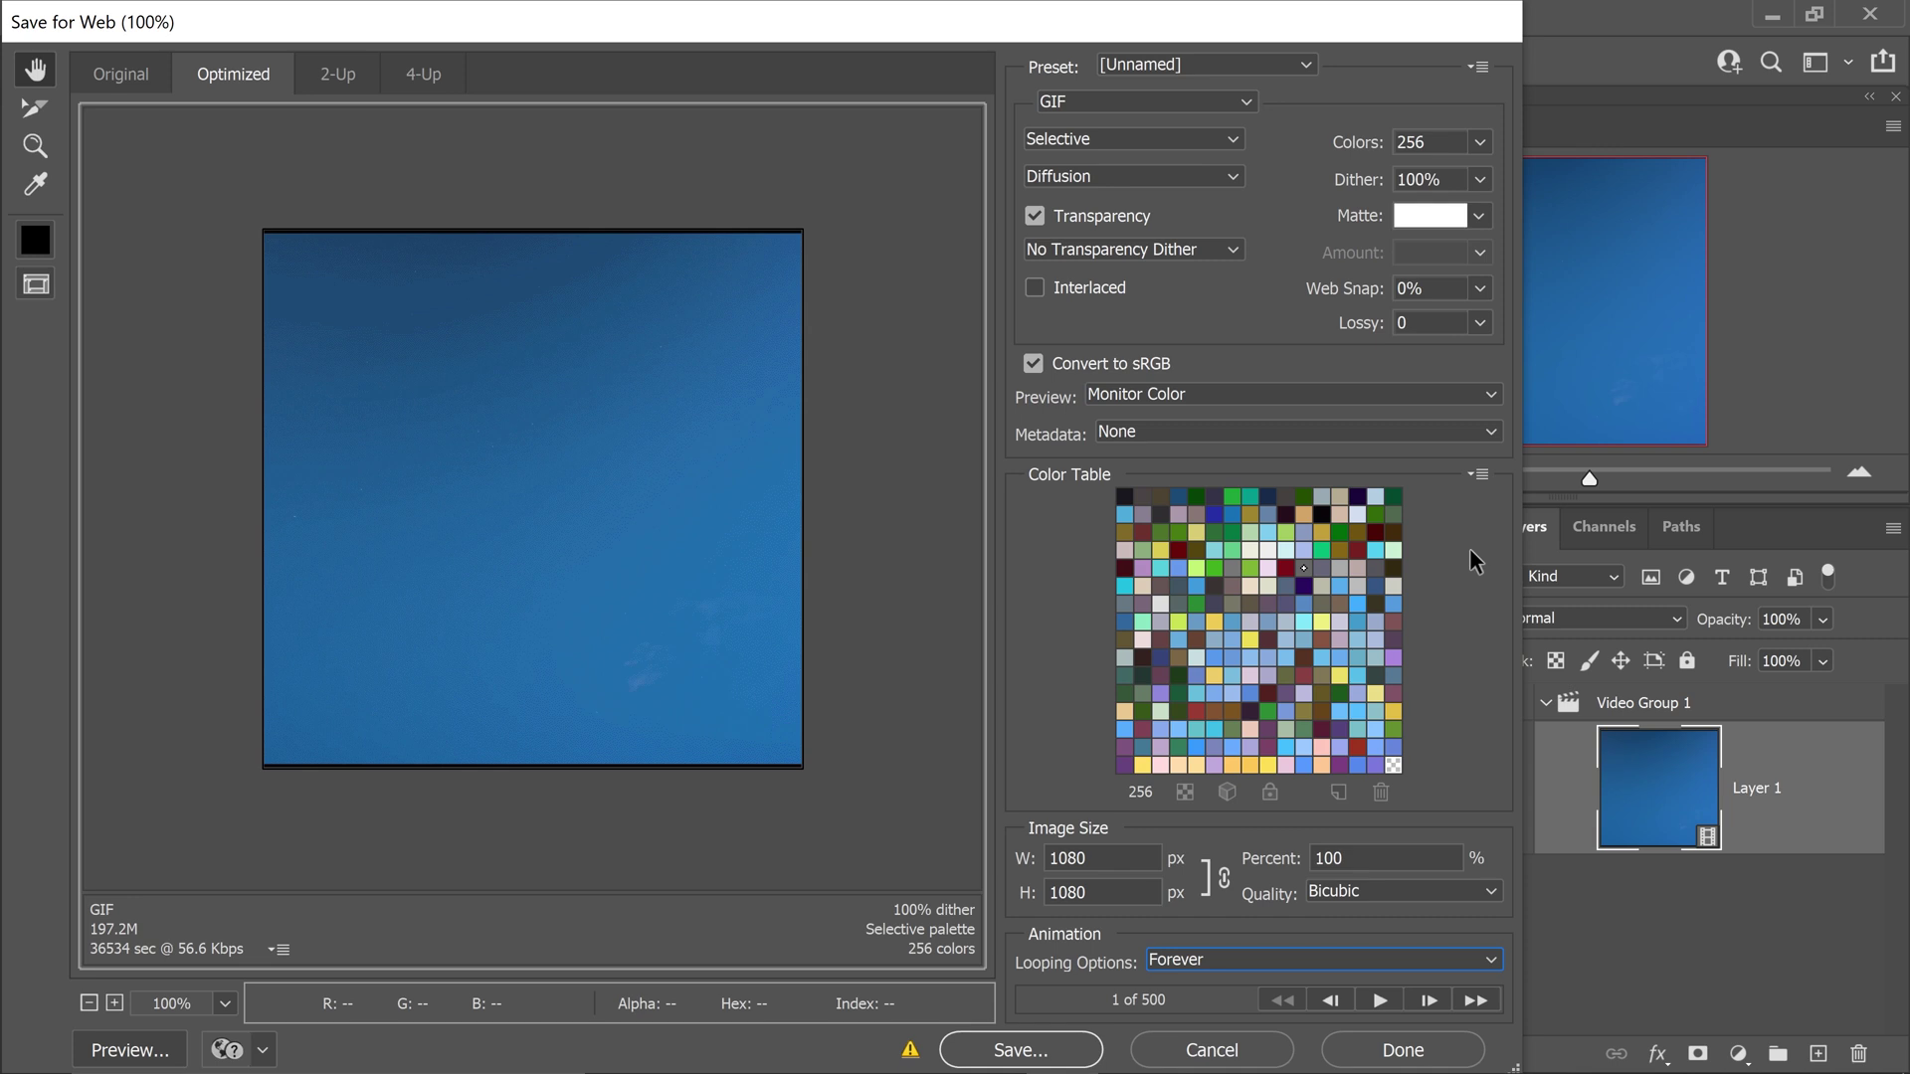
pyautogui.press('Tab')
pyautogui.click(1100, 893)
pyautogui.press('Tab')
pyautogui.click(1020, 1051)
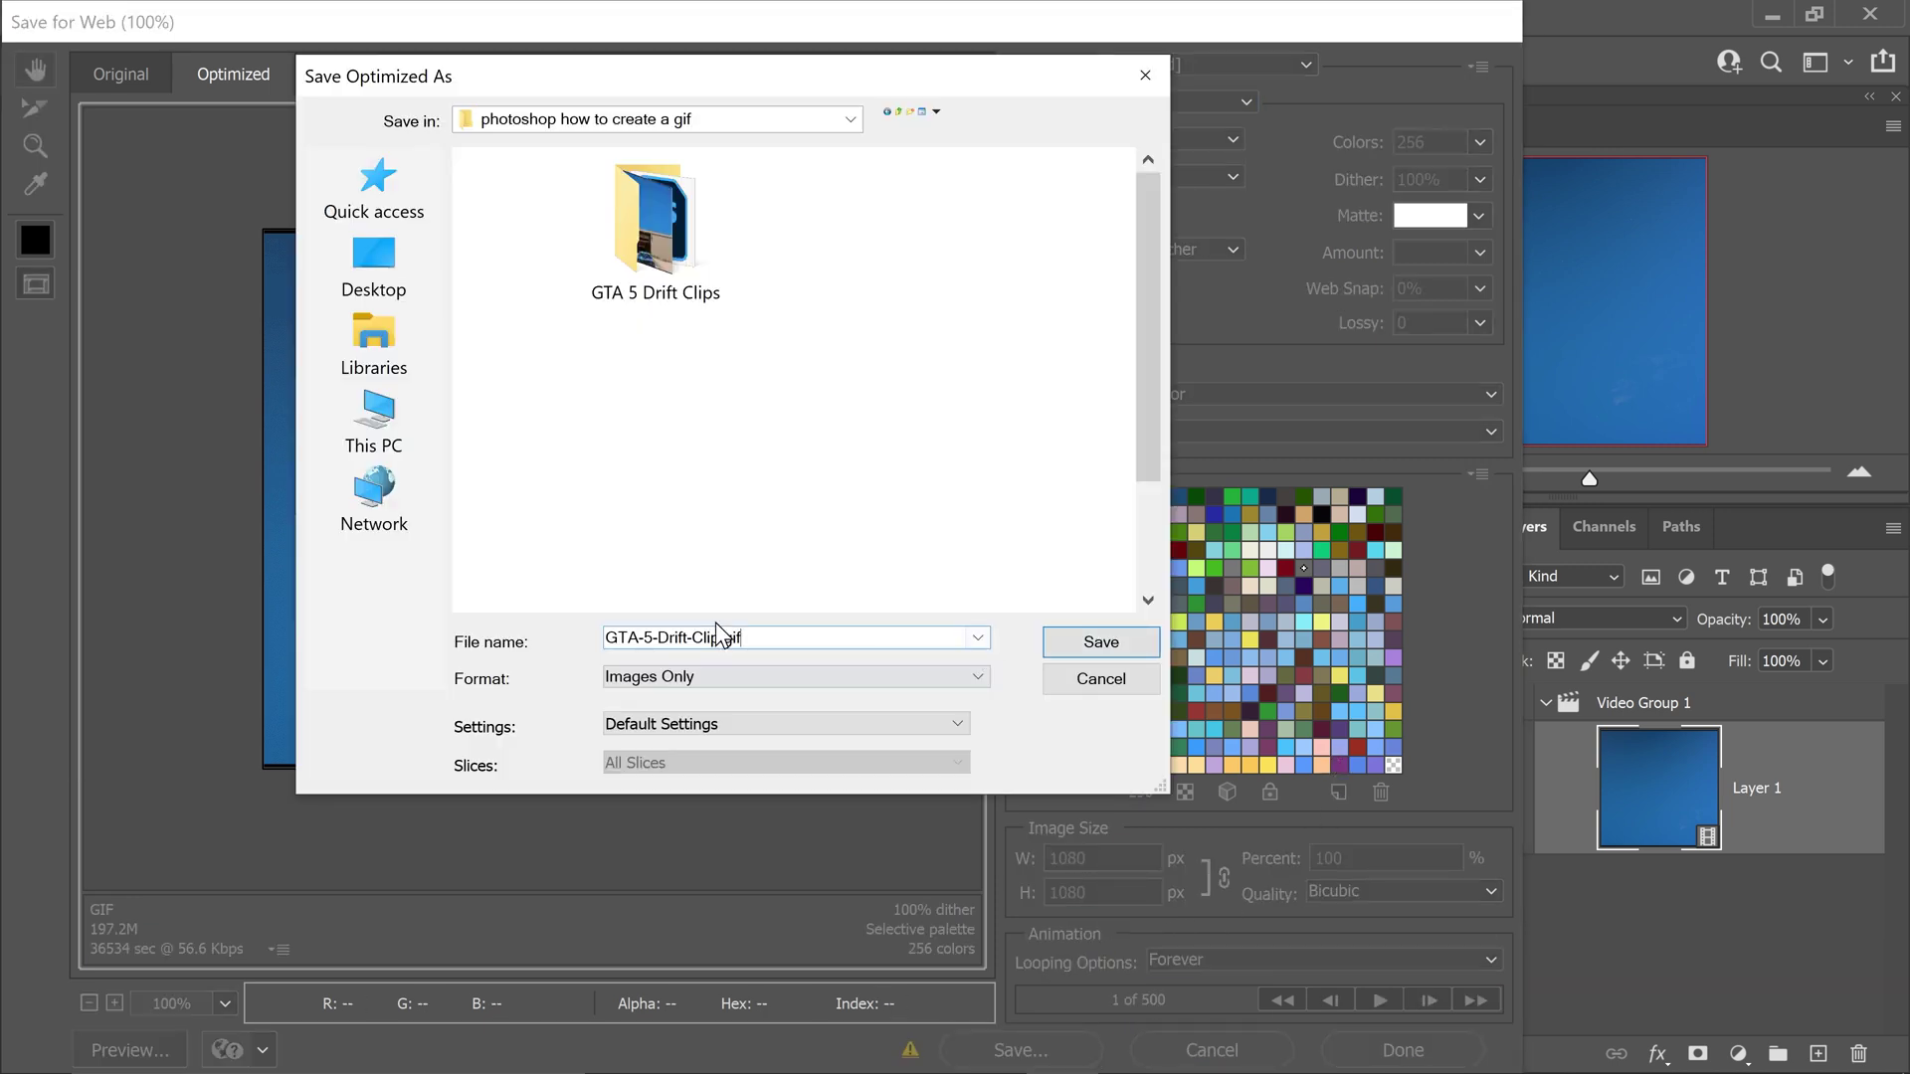
pyautogui.click(1084, 653)
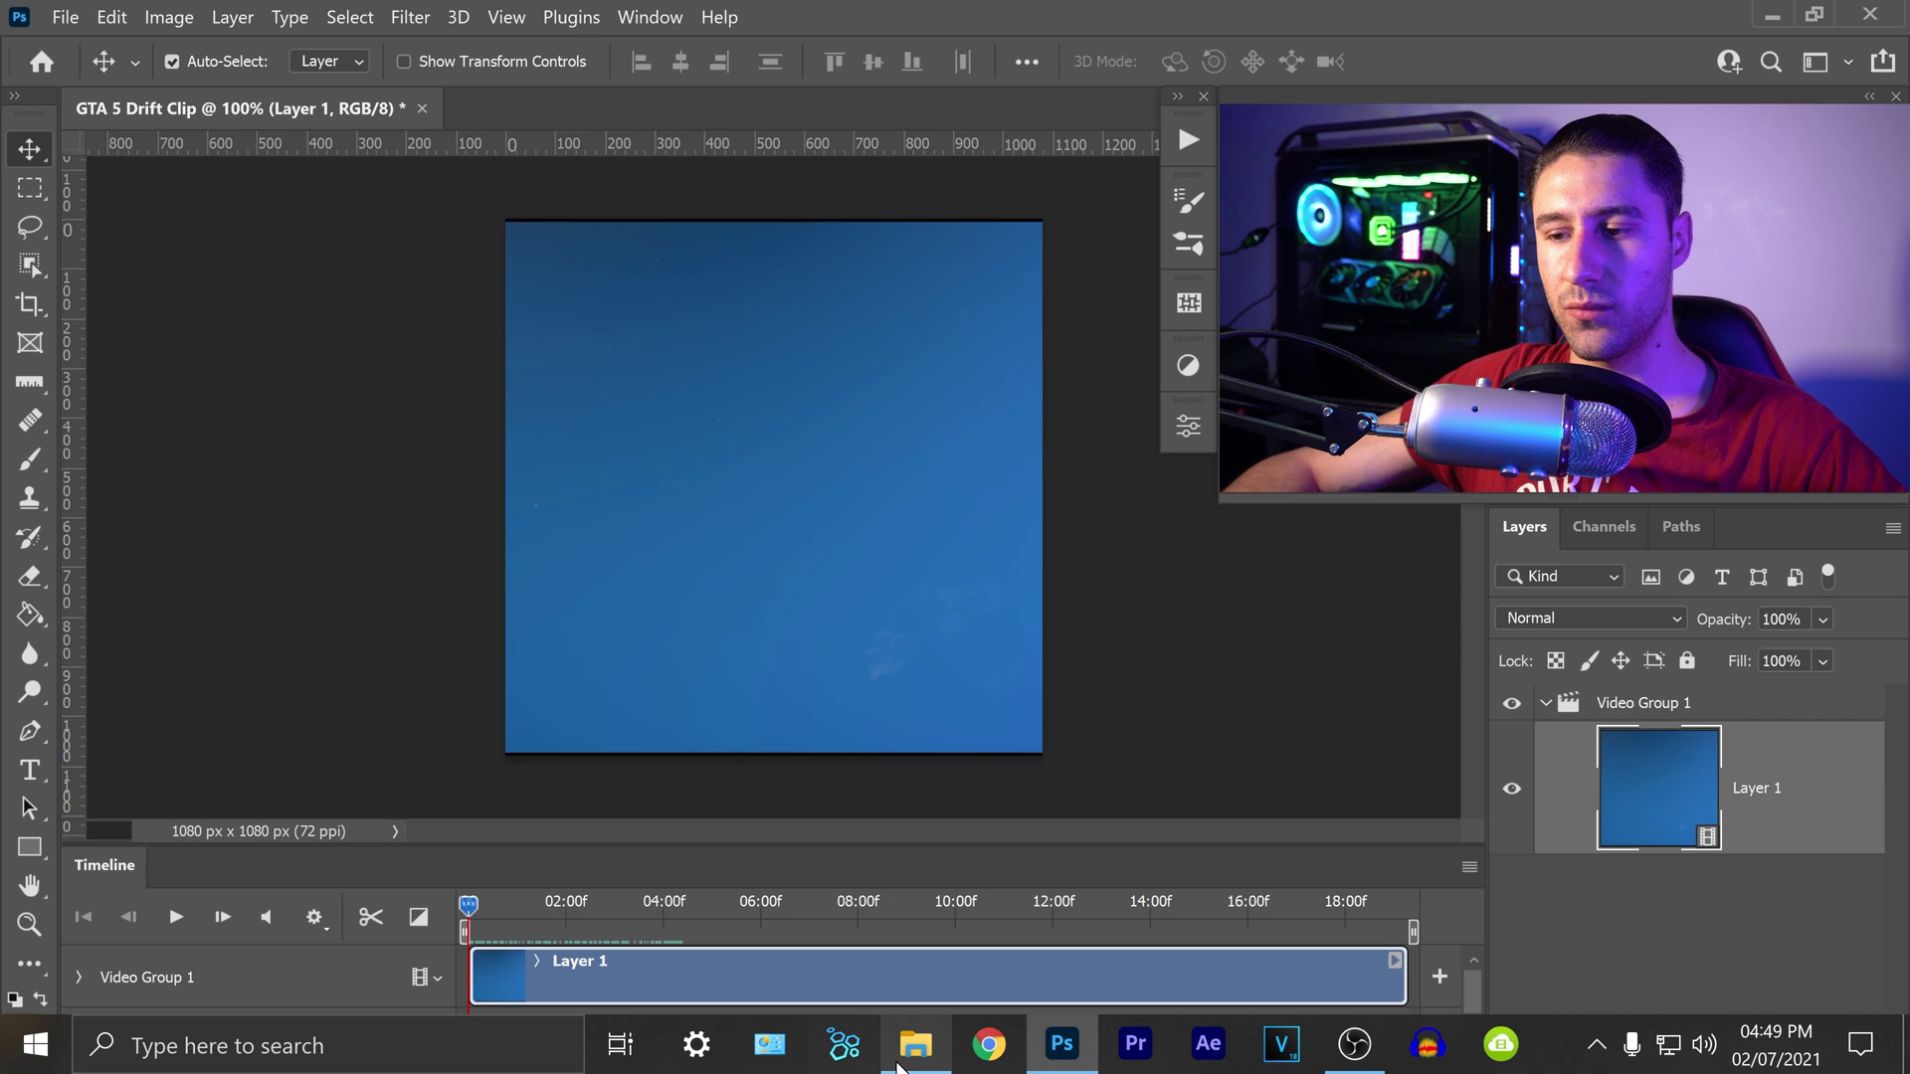
# Step: Open the saved drift-clip GIF from File Explorer in a Chrome tab to watch it play
pyautogui.click(916, 1055)
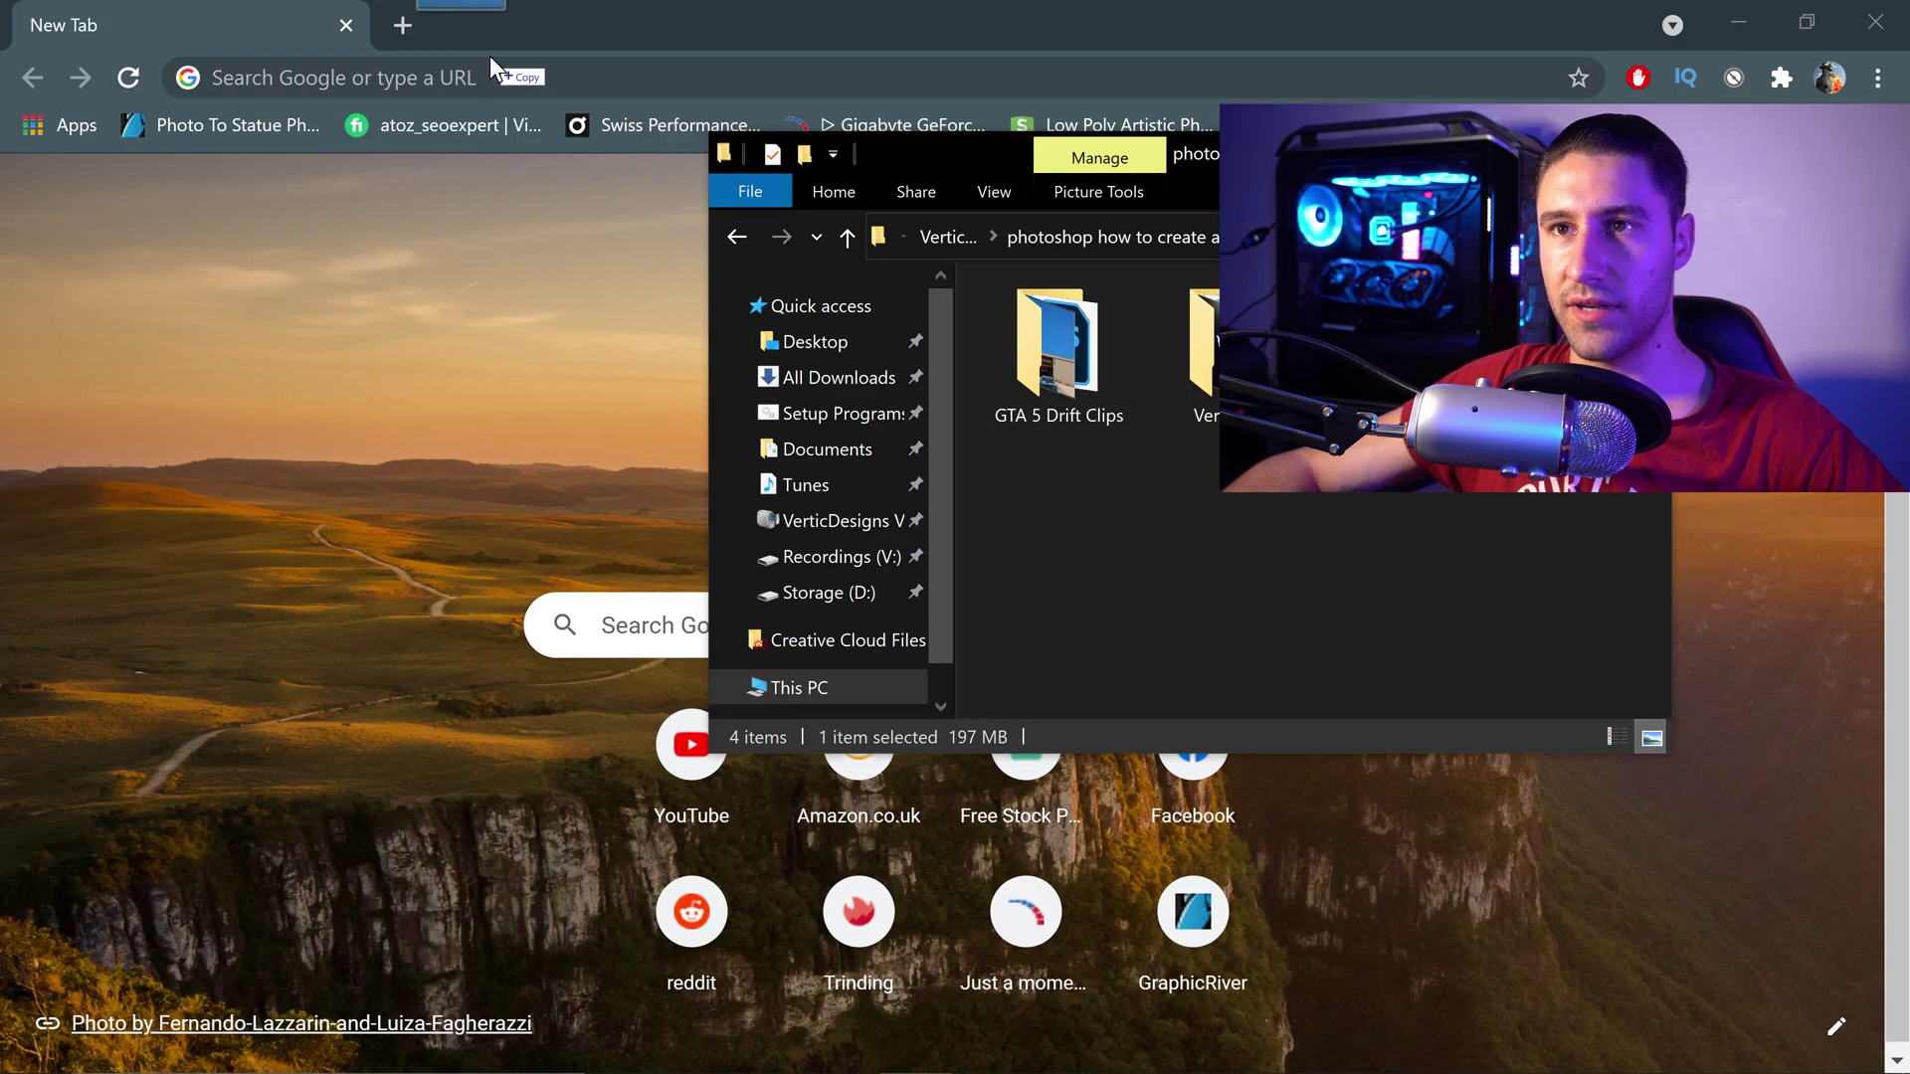
pyautogui.moveTo(490, 56); pyautogui.dragTo(468, 34)
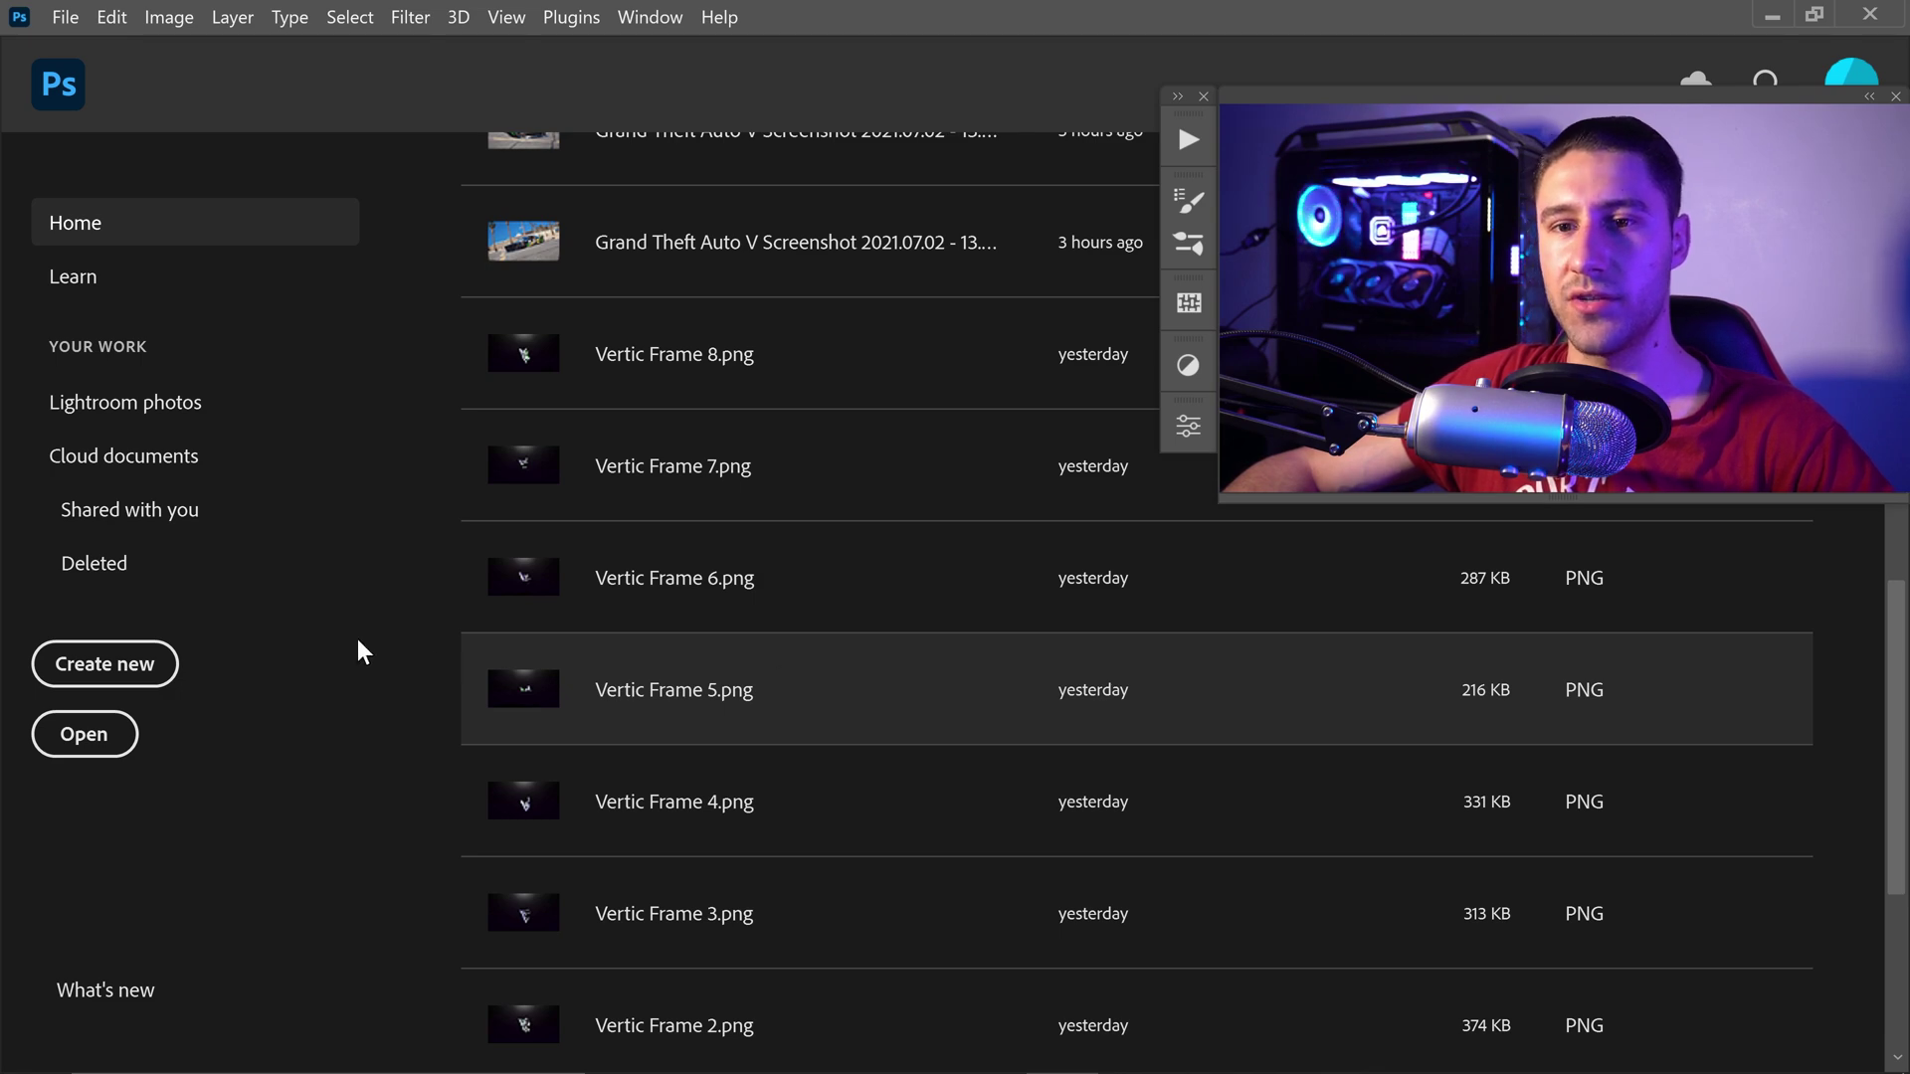
# Step: Create a new transparent 1080×1080 document
pyautogui.click(147, 668)
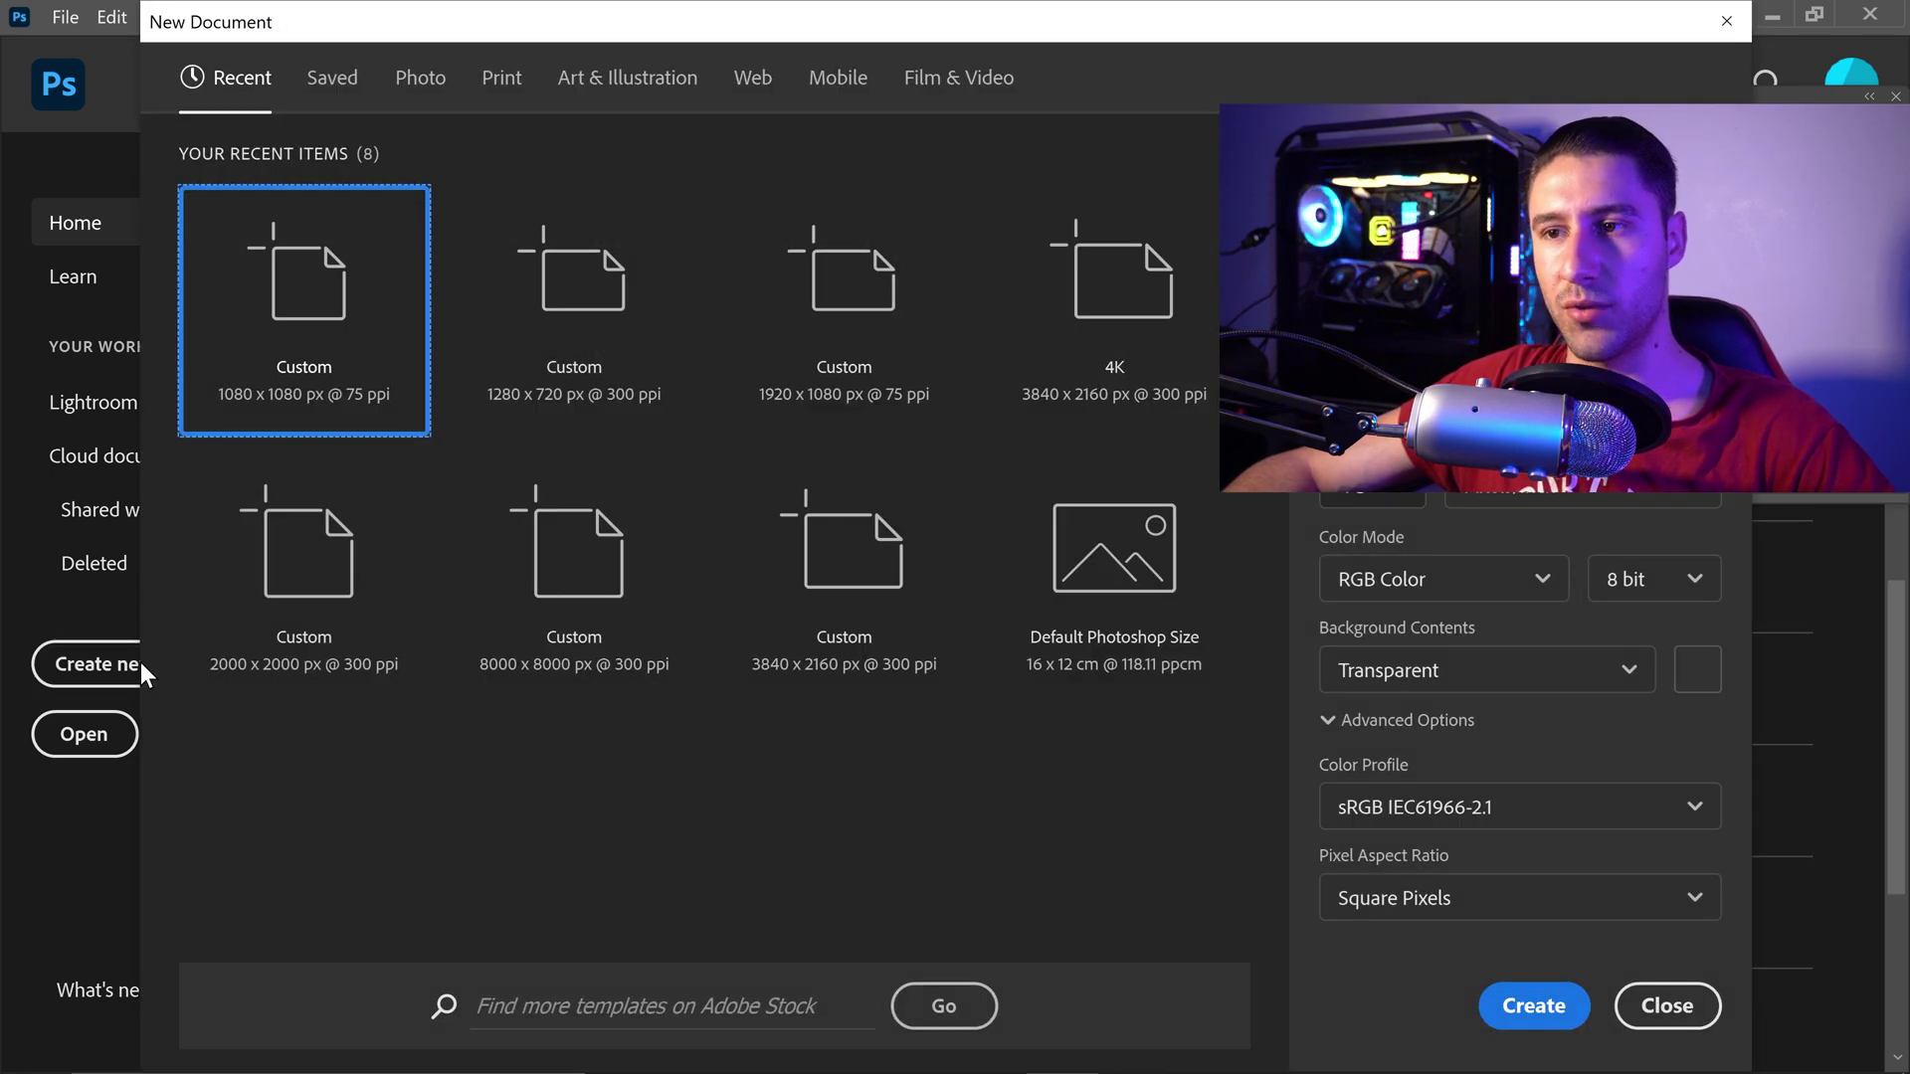
pyautogui.moveTo(1231, 35); pyautogui.dragTo(275, 94)
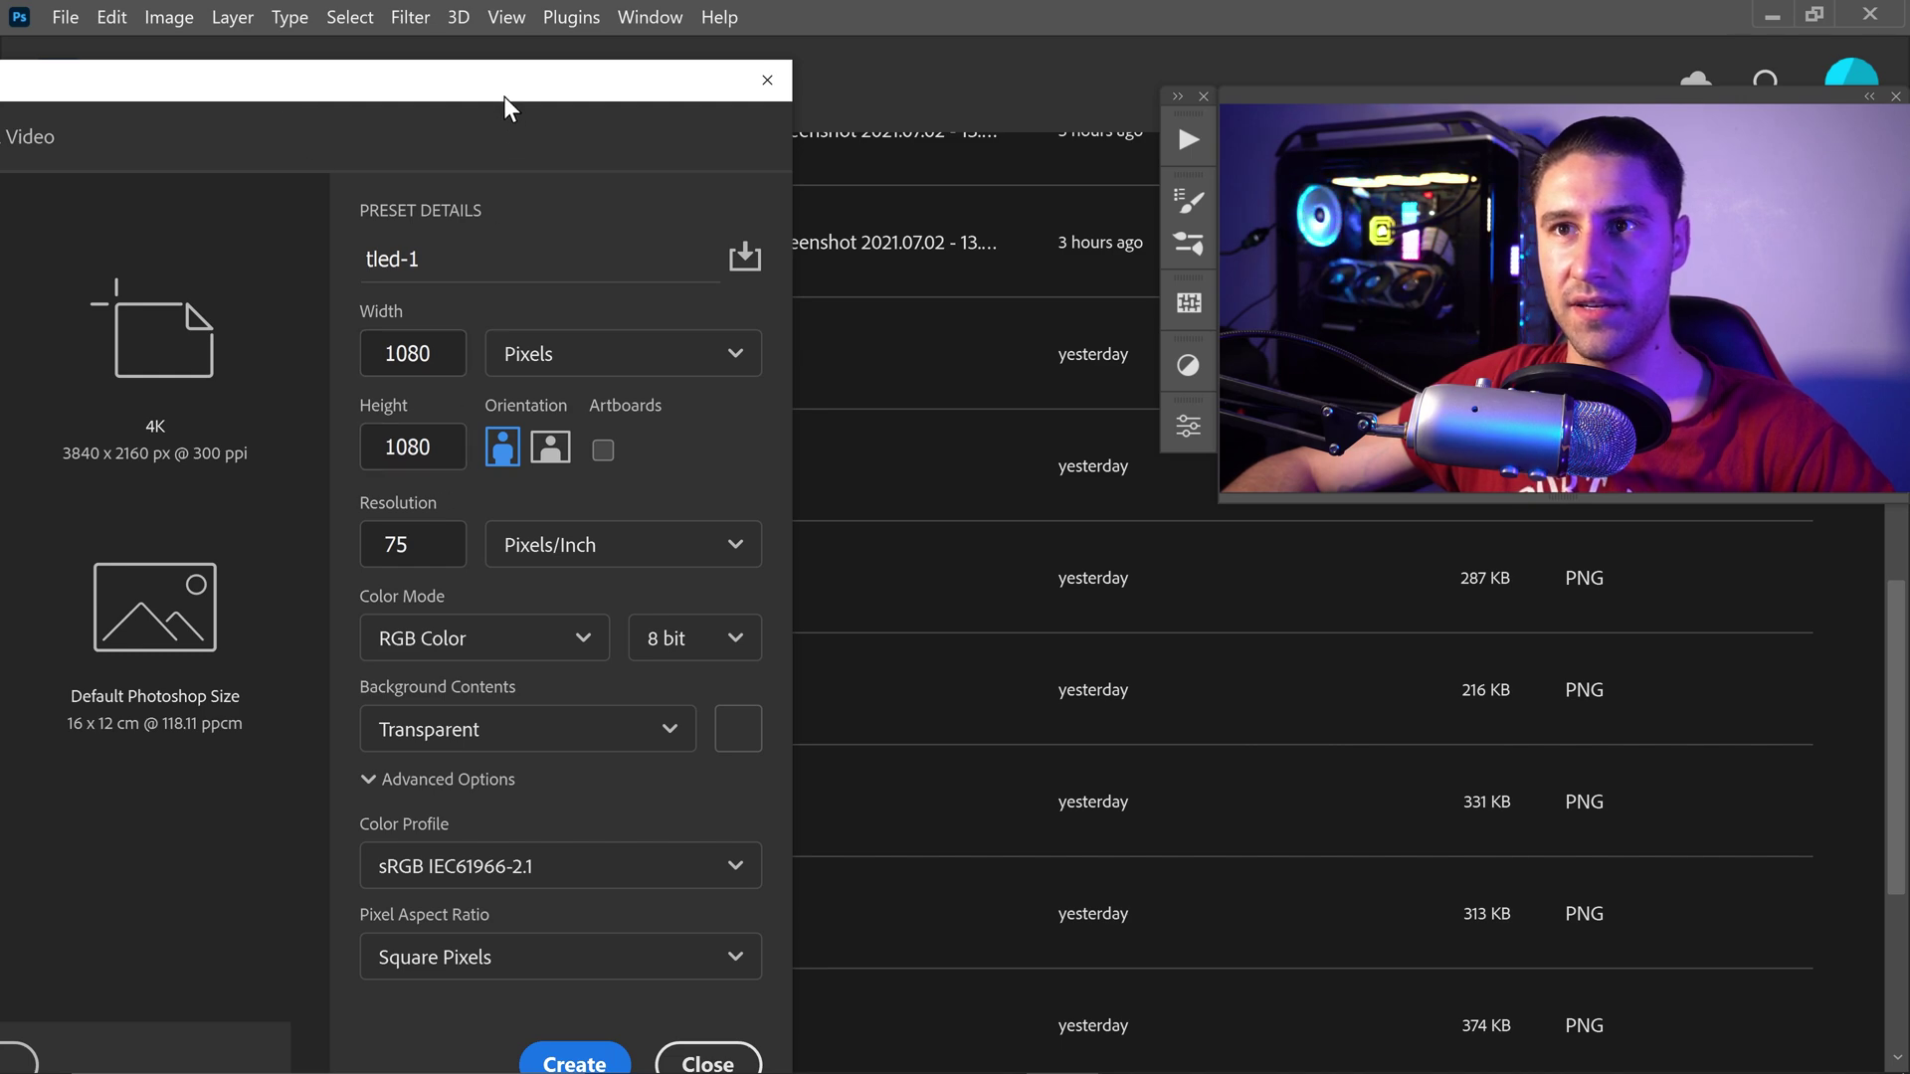
pyautogui.moveTo(508, 104); pyautogui.dragTo(511, 63)
pyautogui.click(575, 1029)
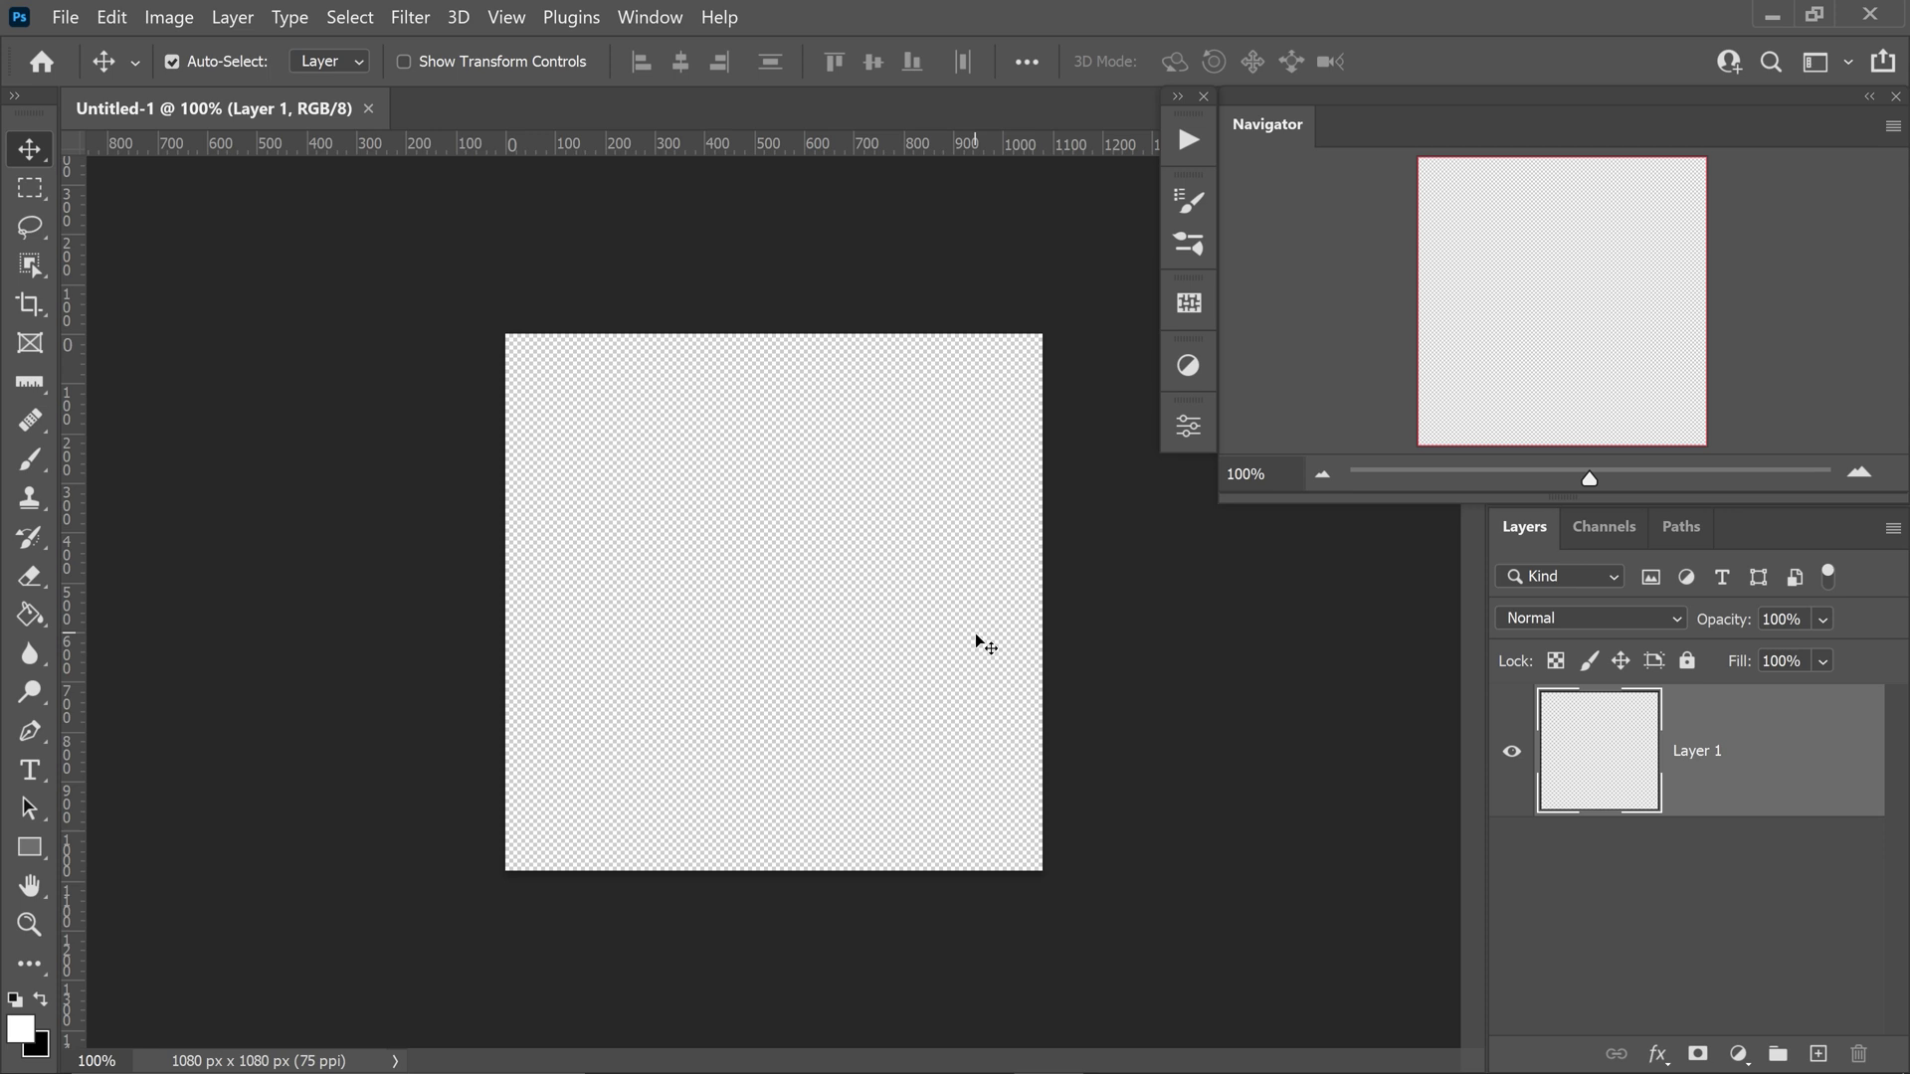
# Step: Show the Timeline panel and set it to frame animation
pyautogui.click(647, 17)
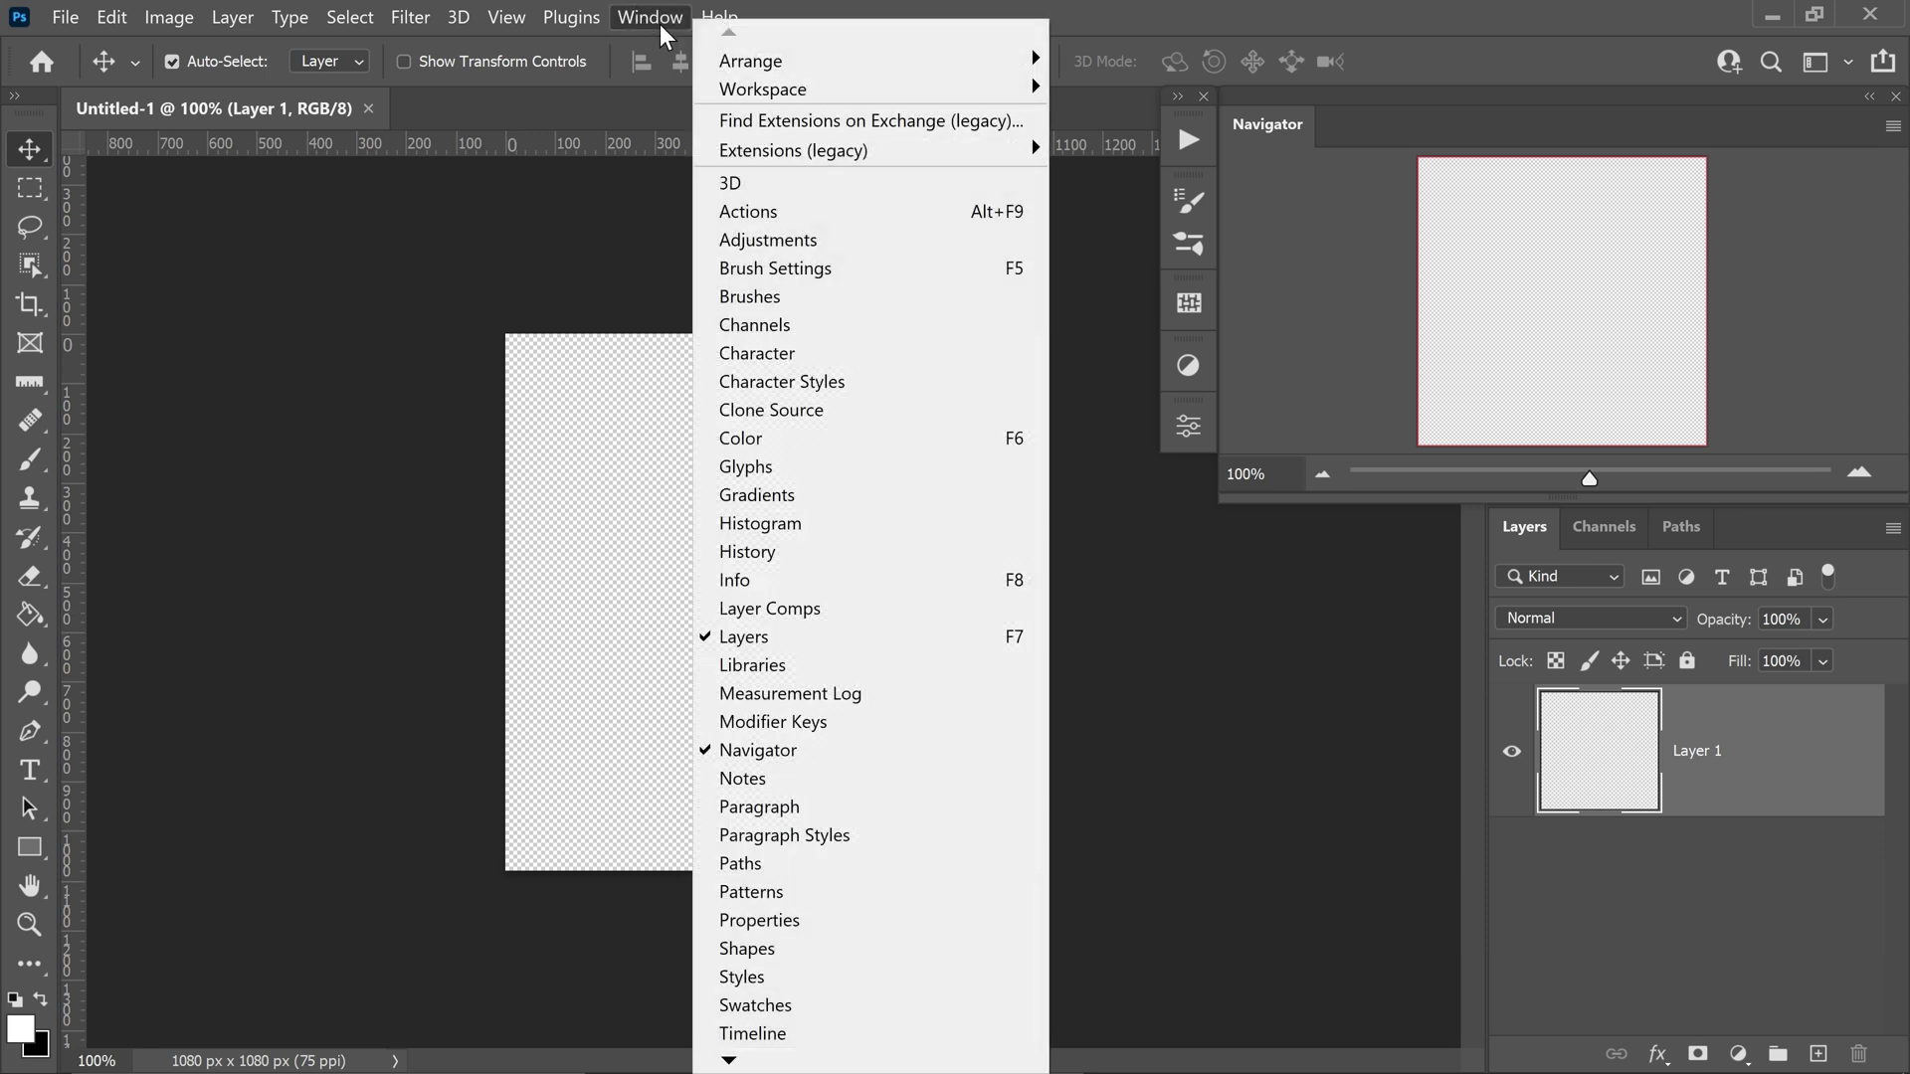
pyautogui.click(753, 1034)
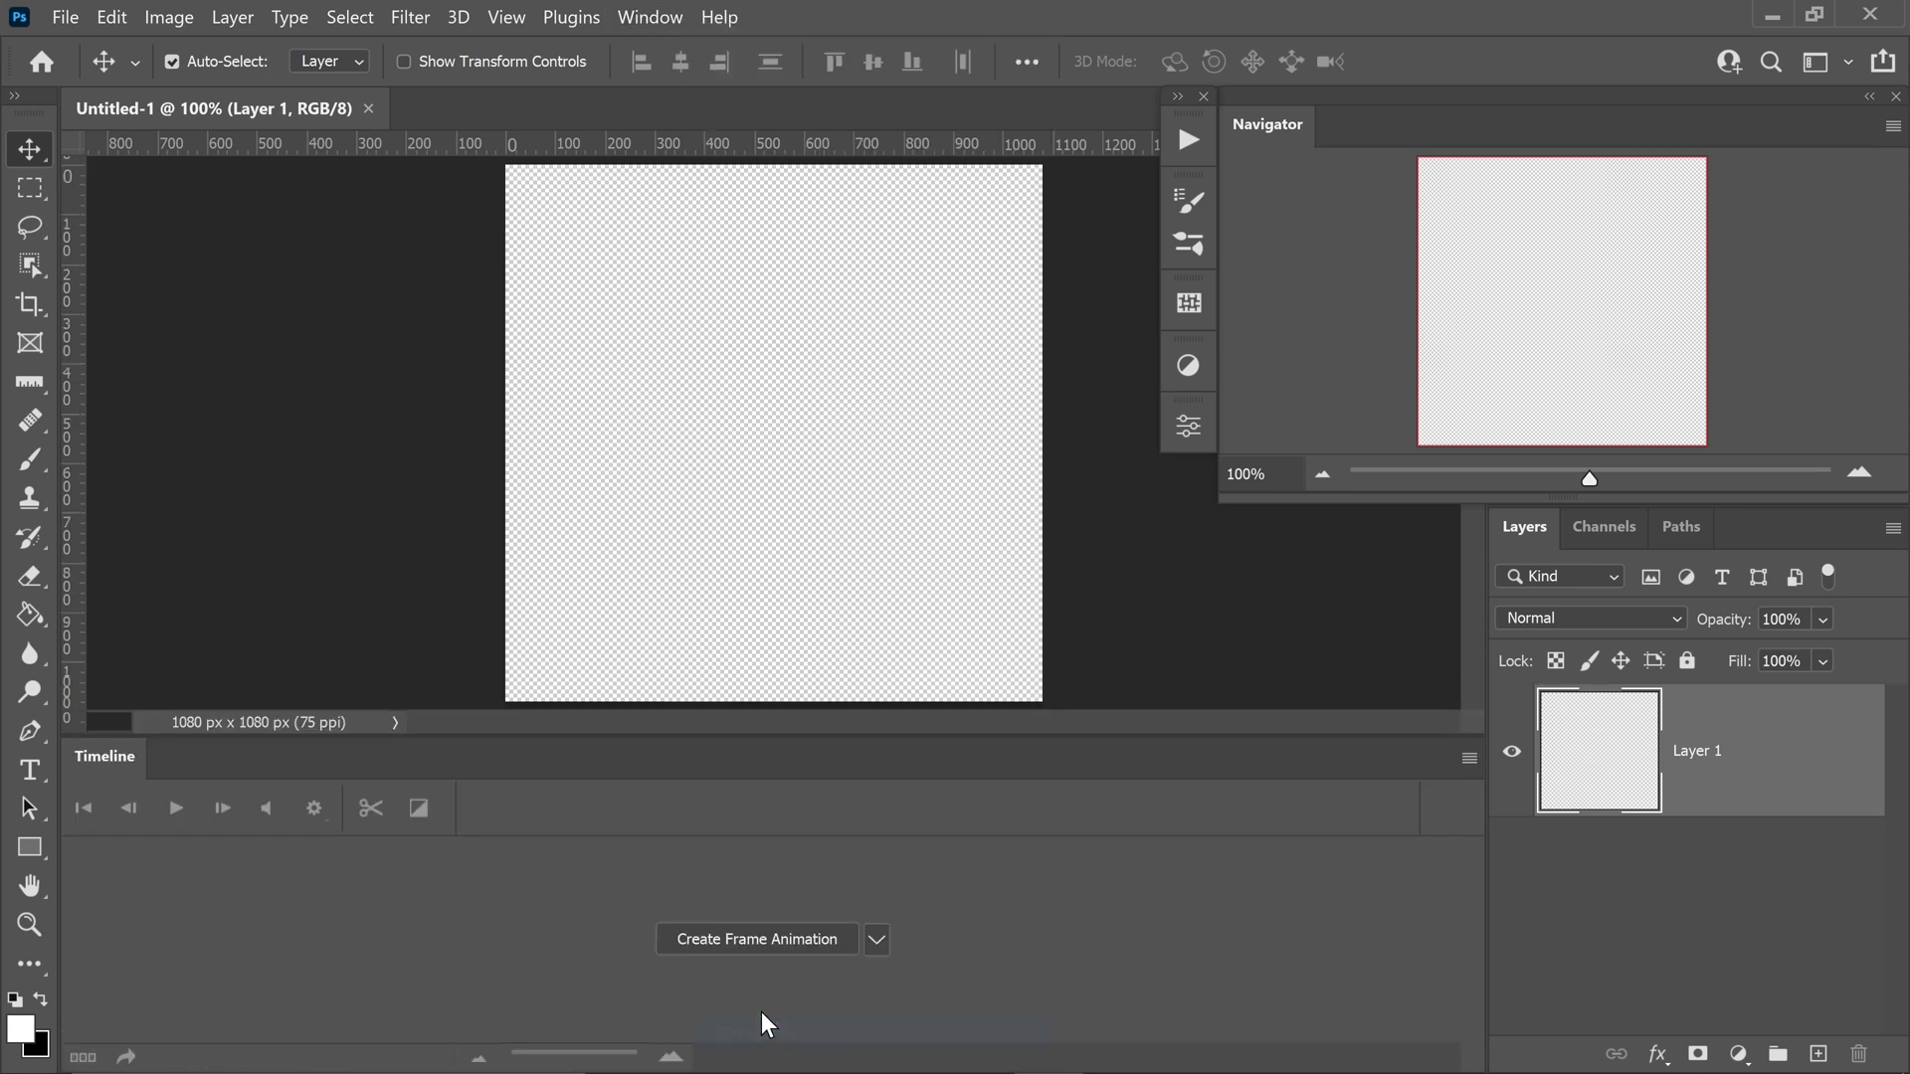
pyautogui.click(872, 994)
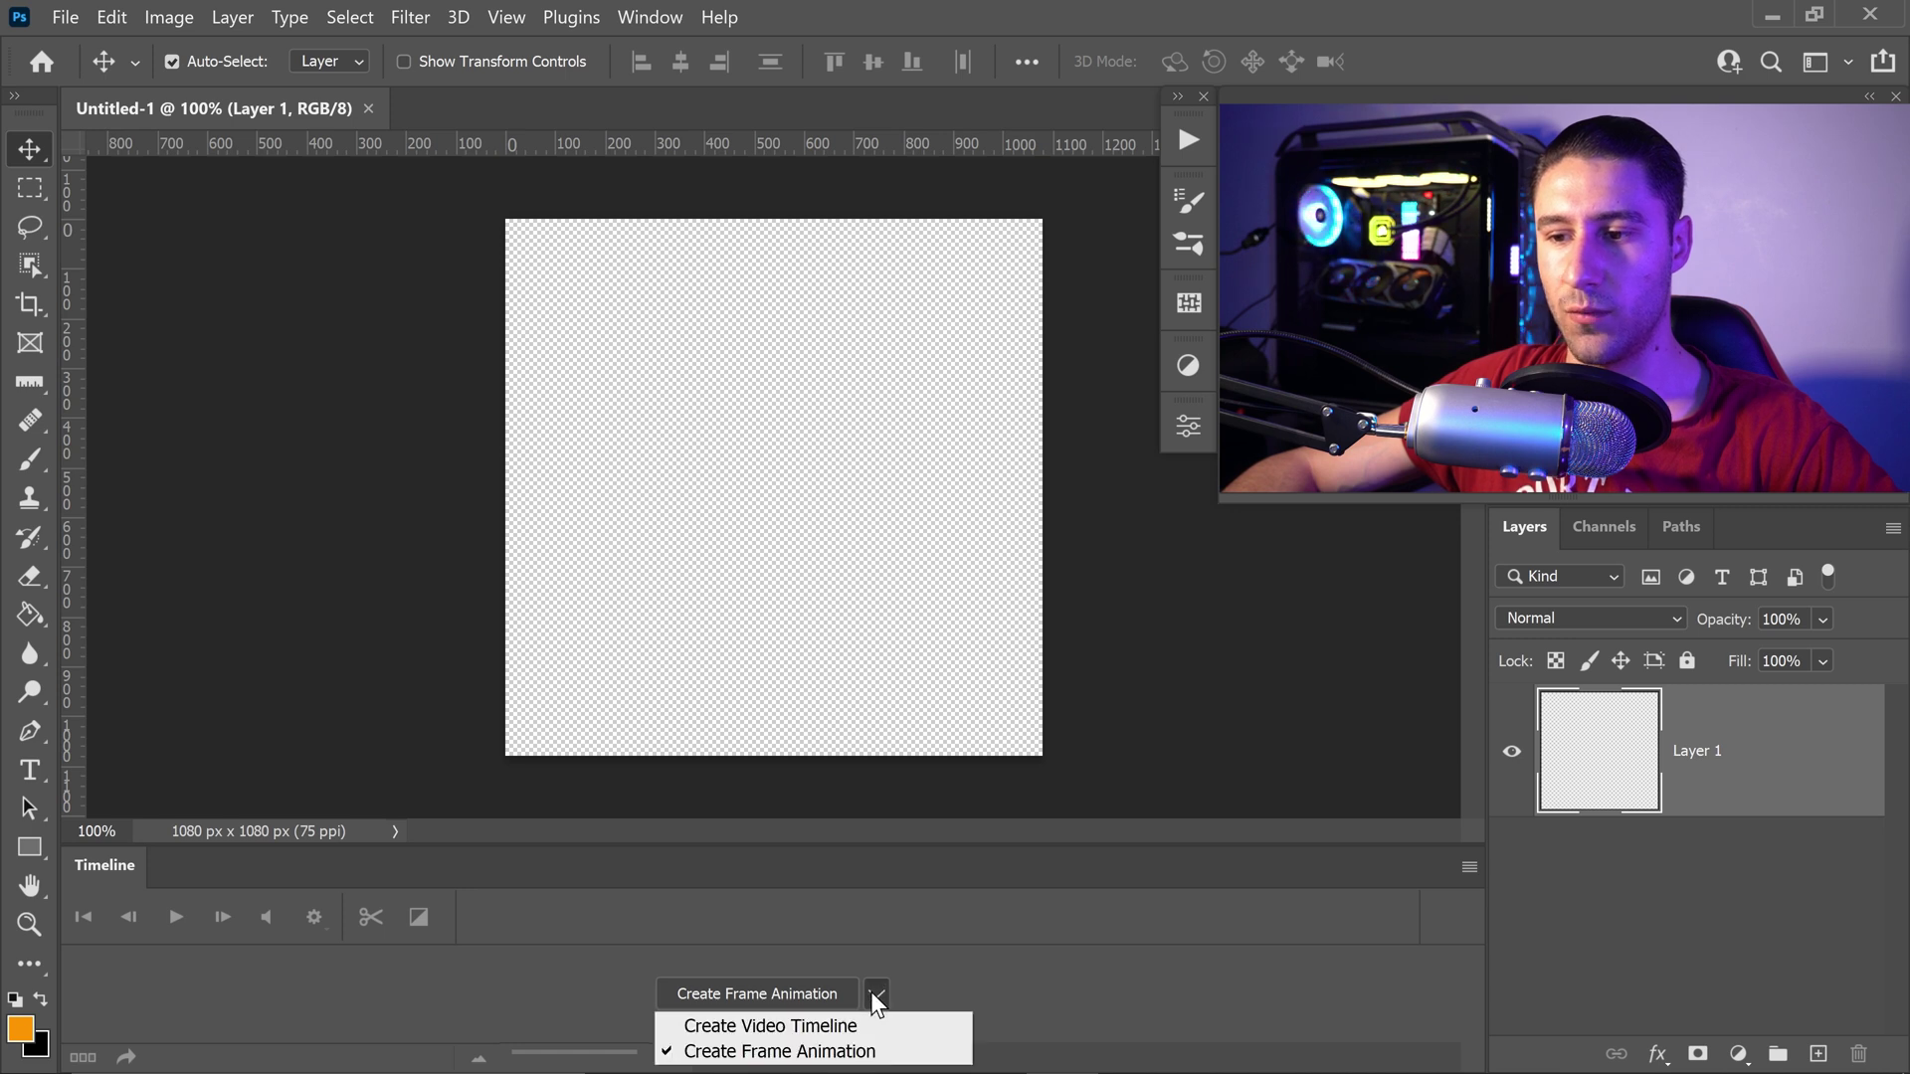
pyautogui.click(724, 1052)
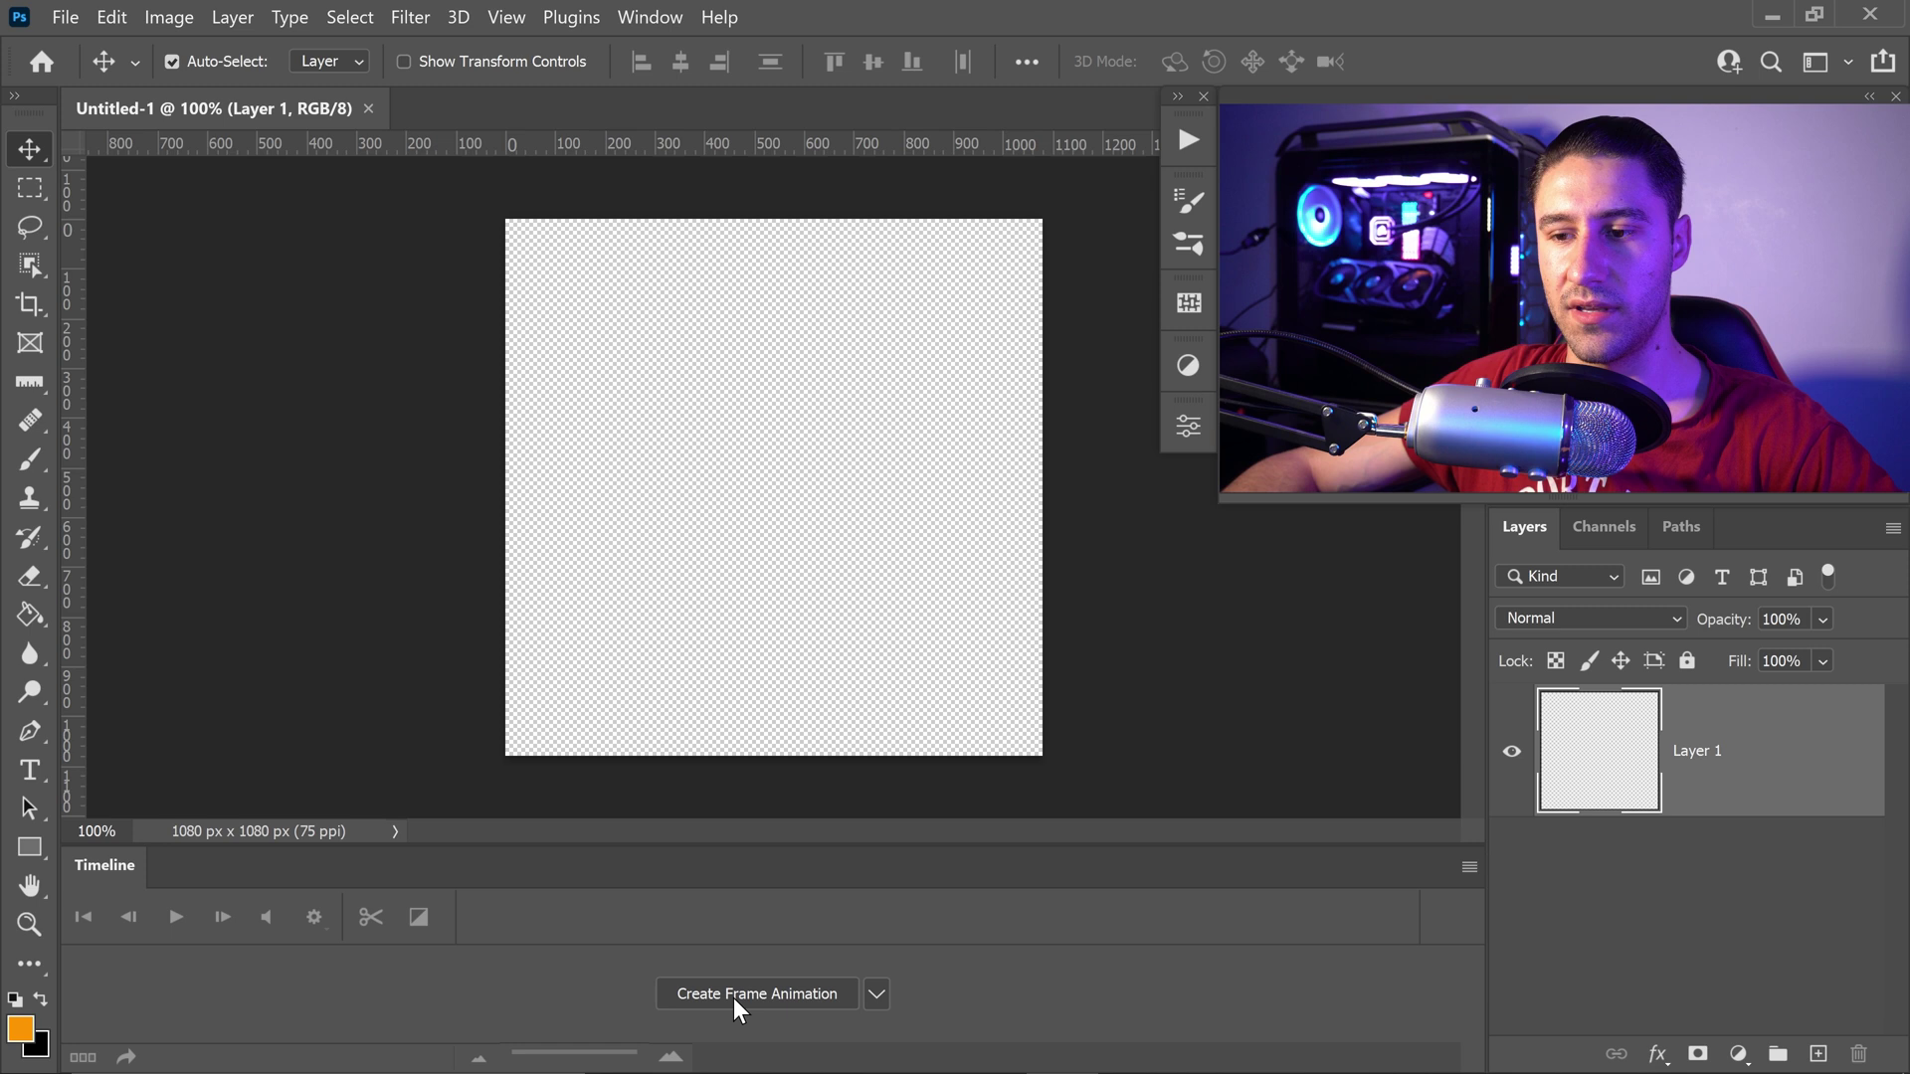
# Step: Create the frame animation and add frame 2 showing the glitch V2 layer instead of the plain V logo
pyautogui.click(732, 998)
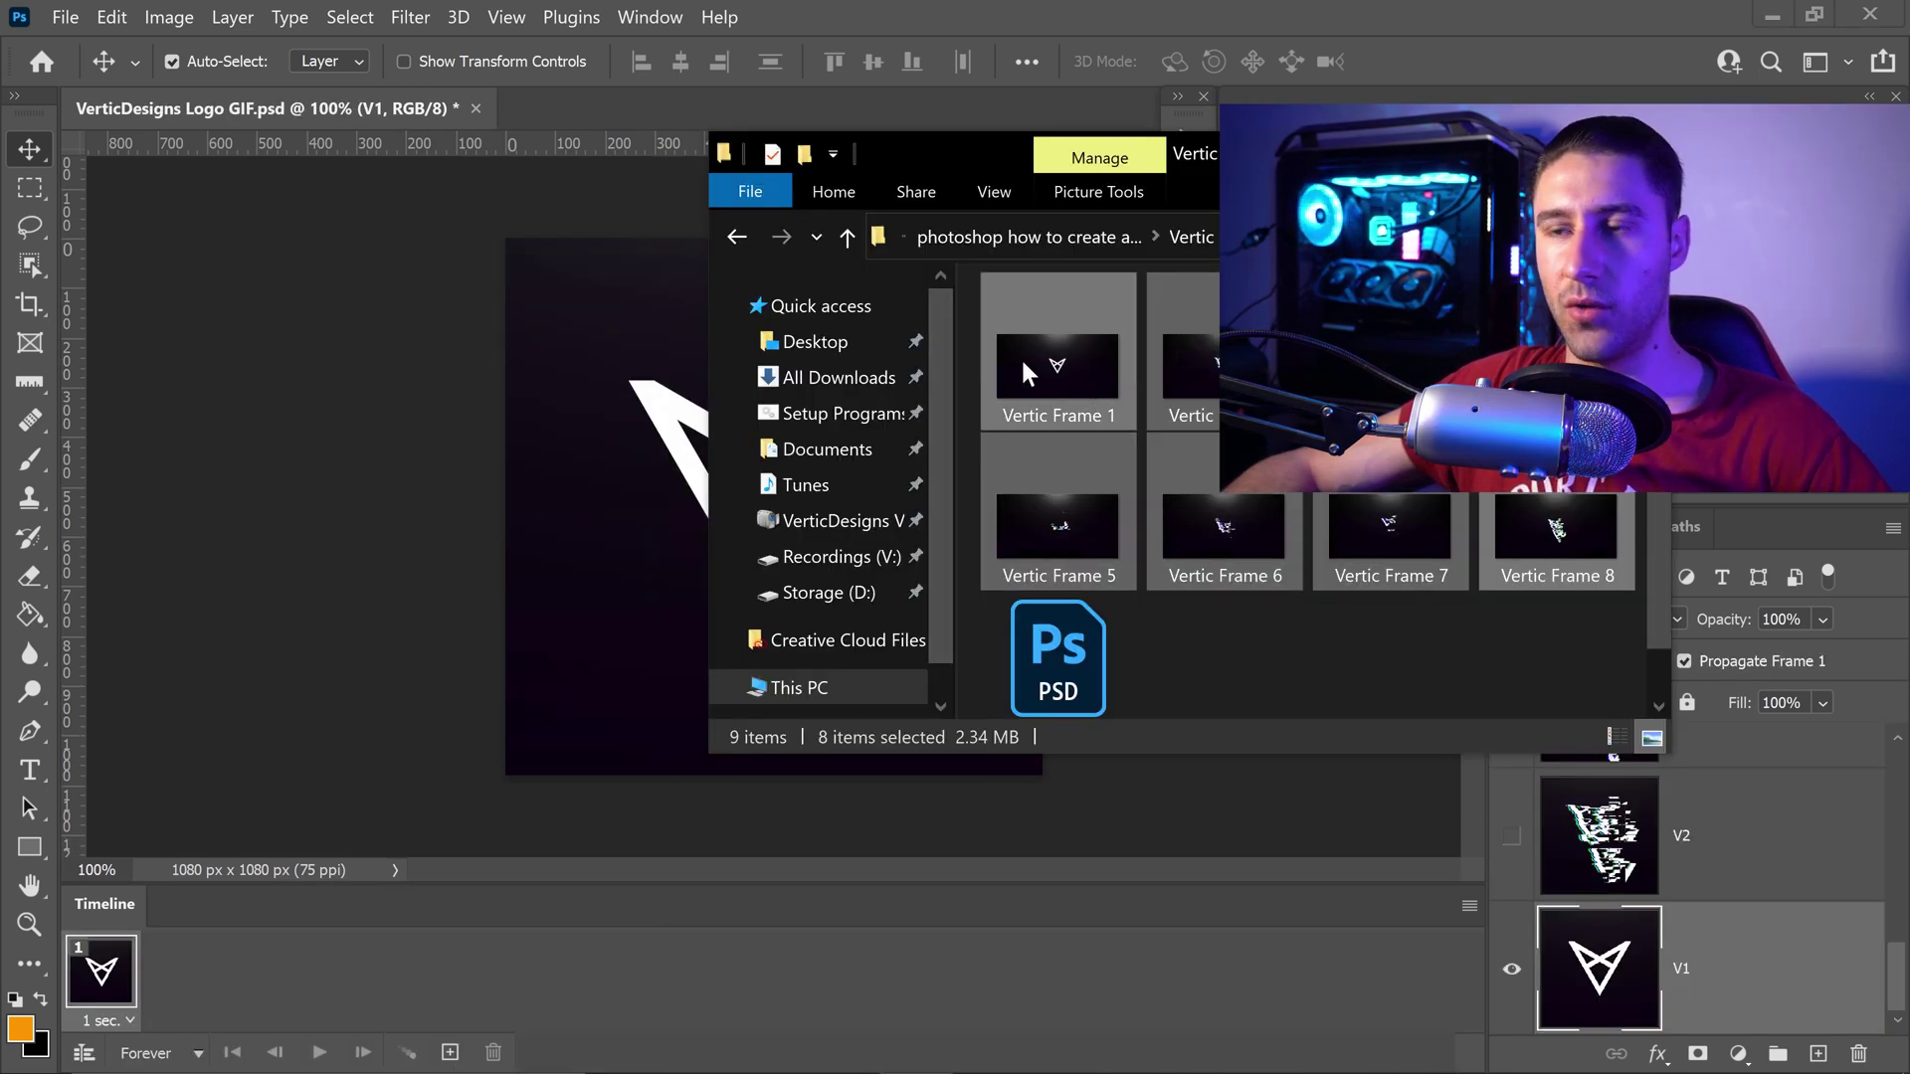
pyautogui.click(682, 554)
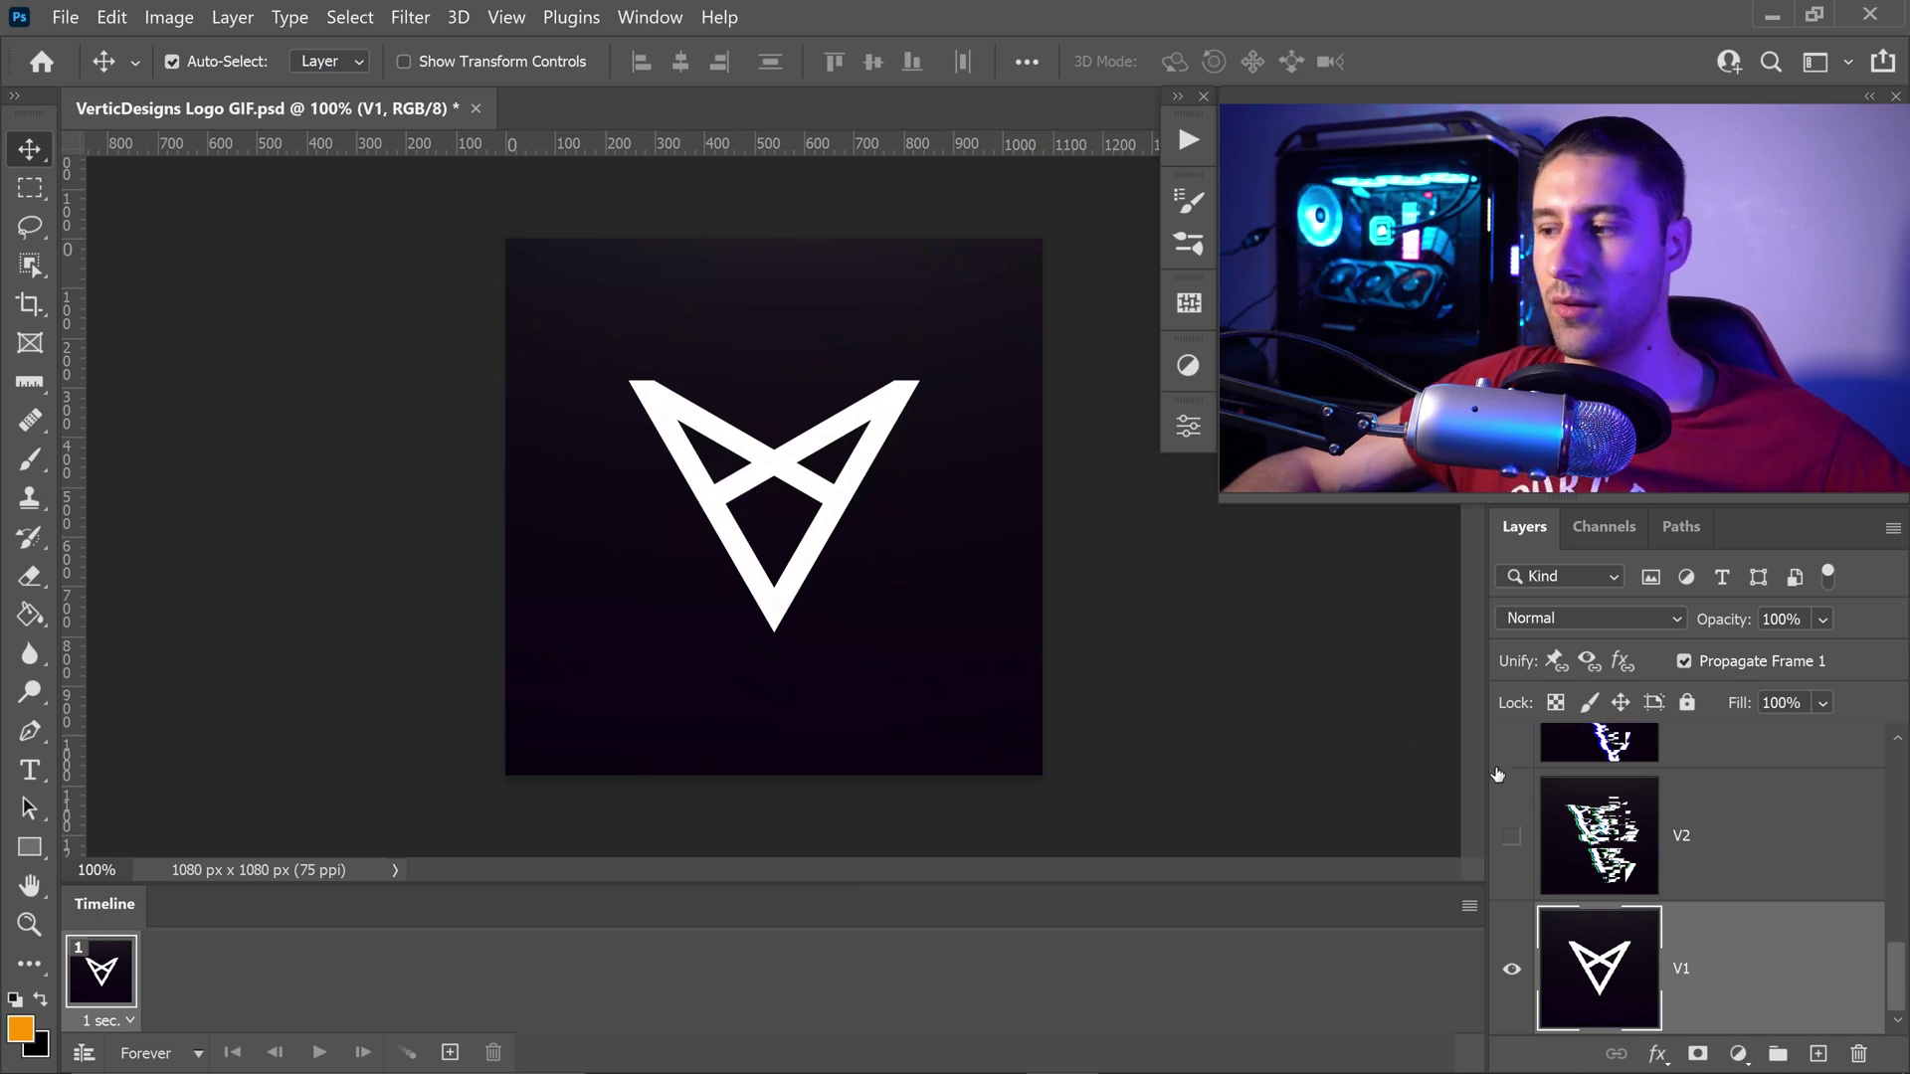
pyautogui.click(452, 1055)
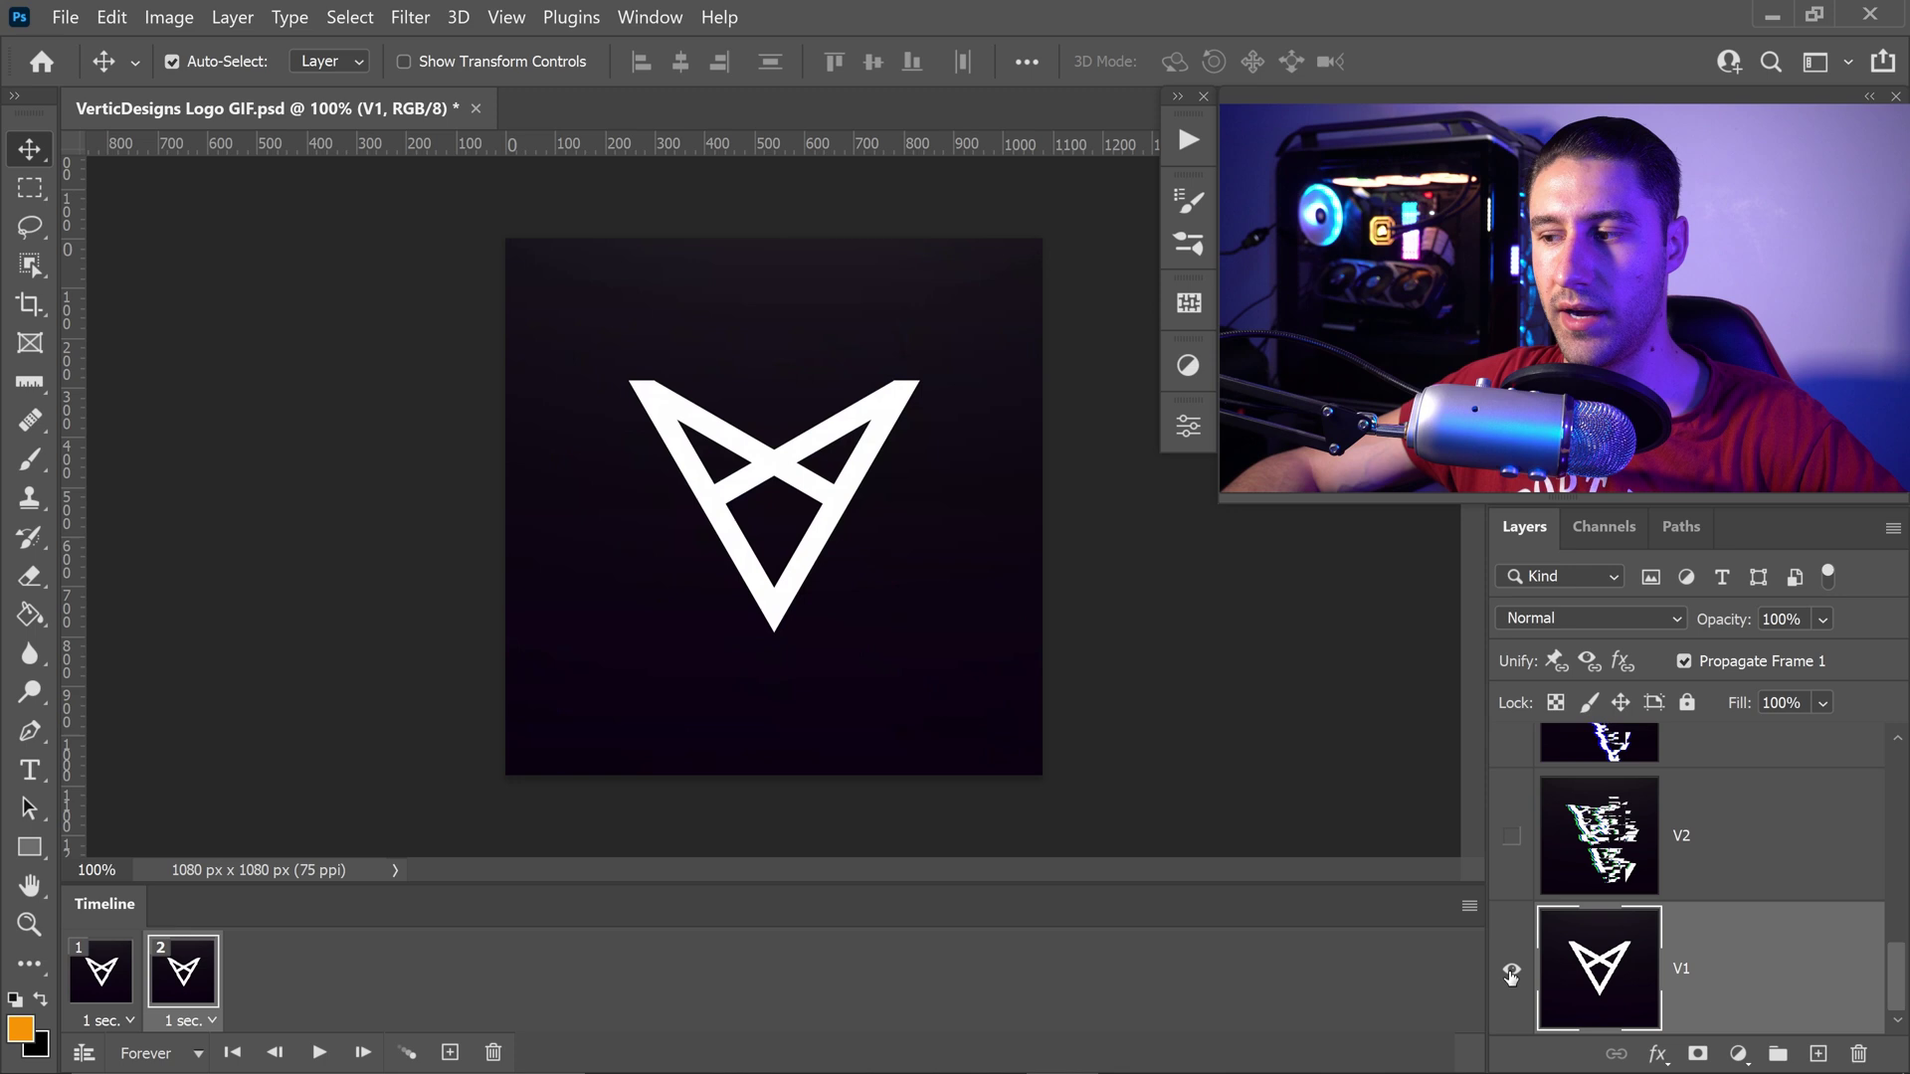
pyautogui.click(1513, 975)
pyautogui.click(1512, 839)
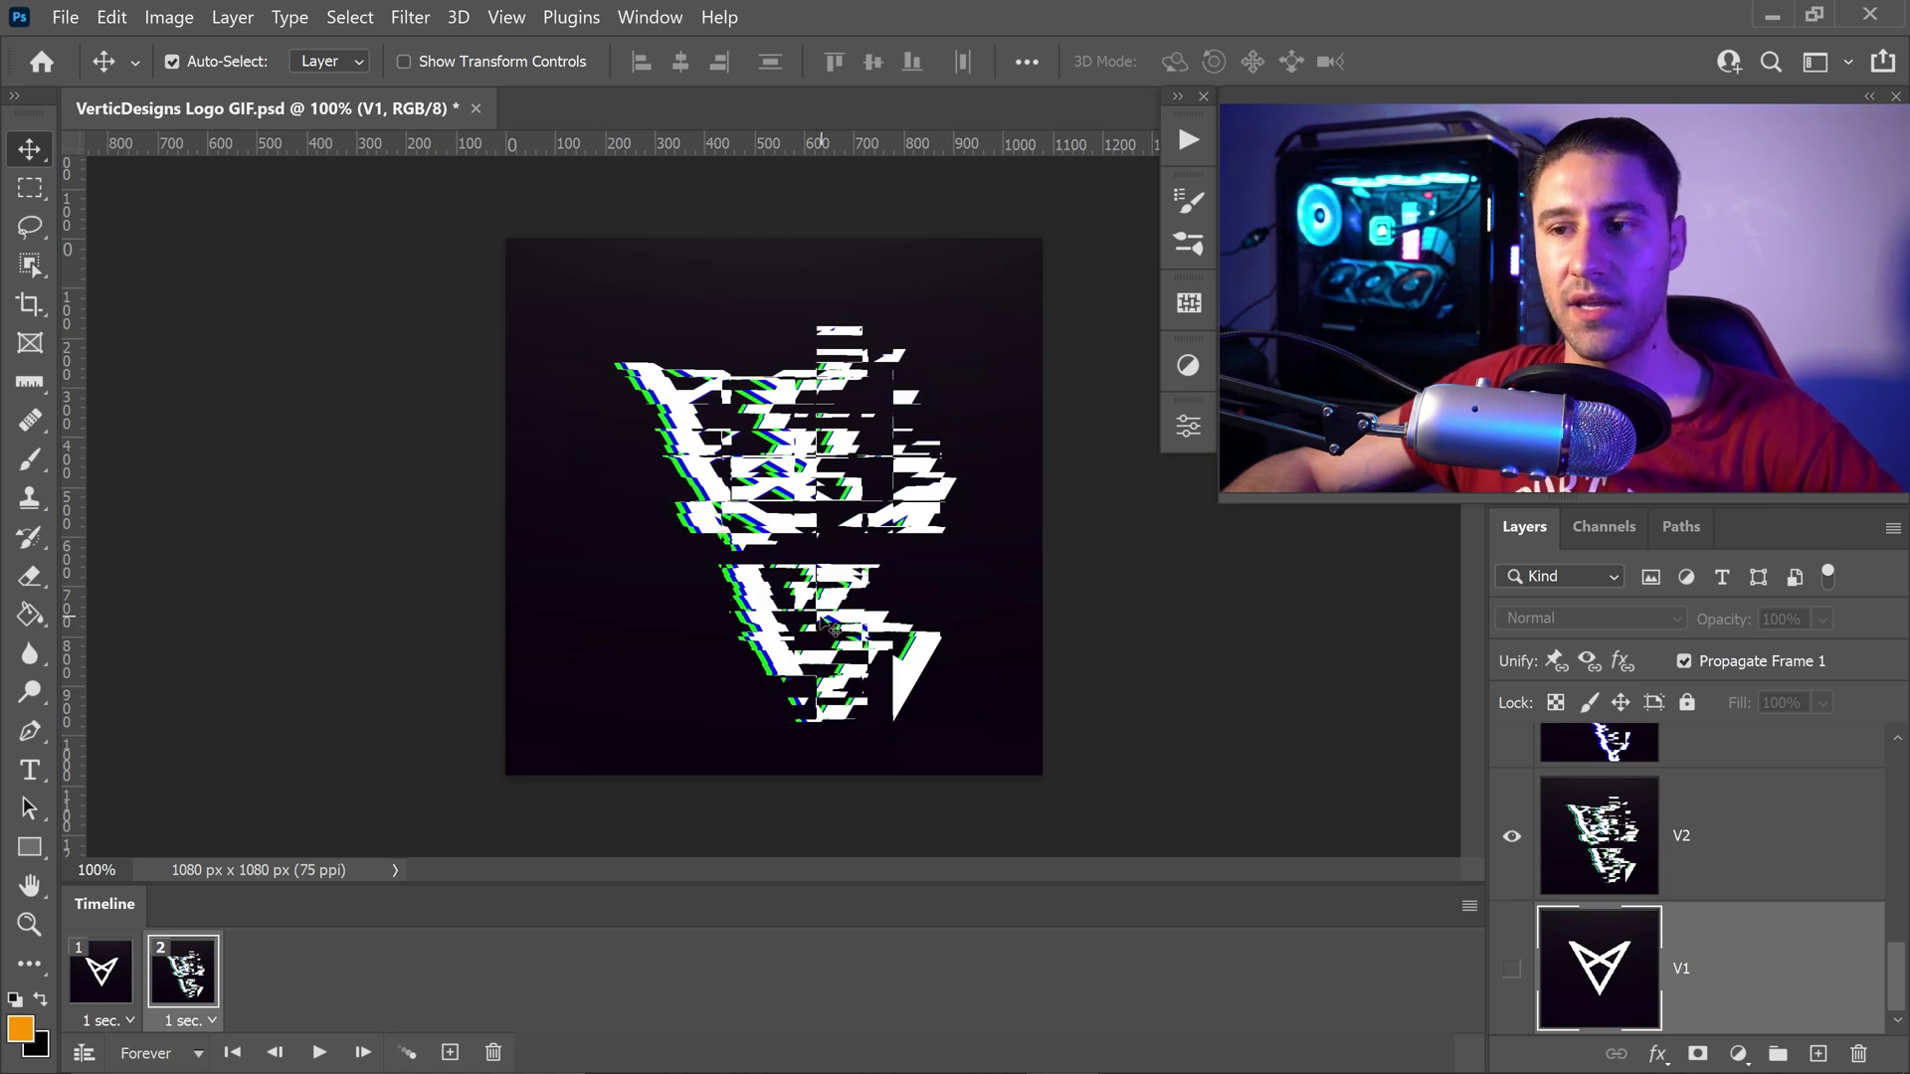
pyautogui.click(121, 977)
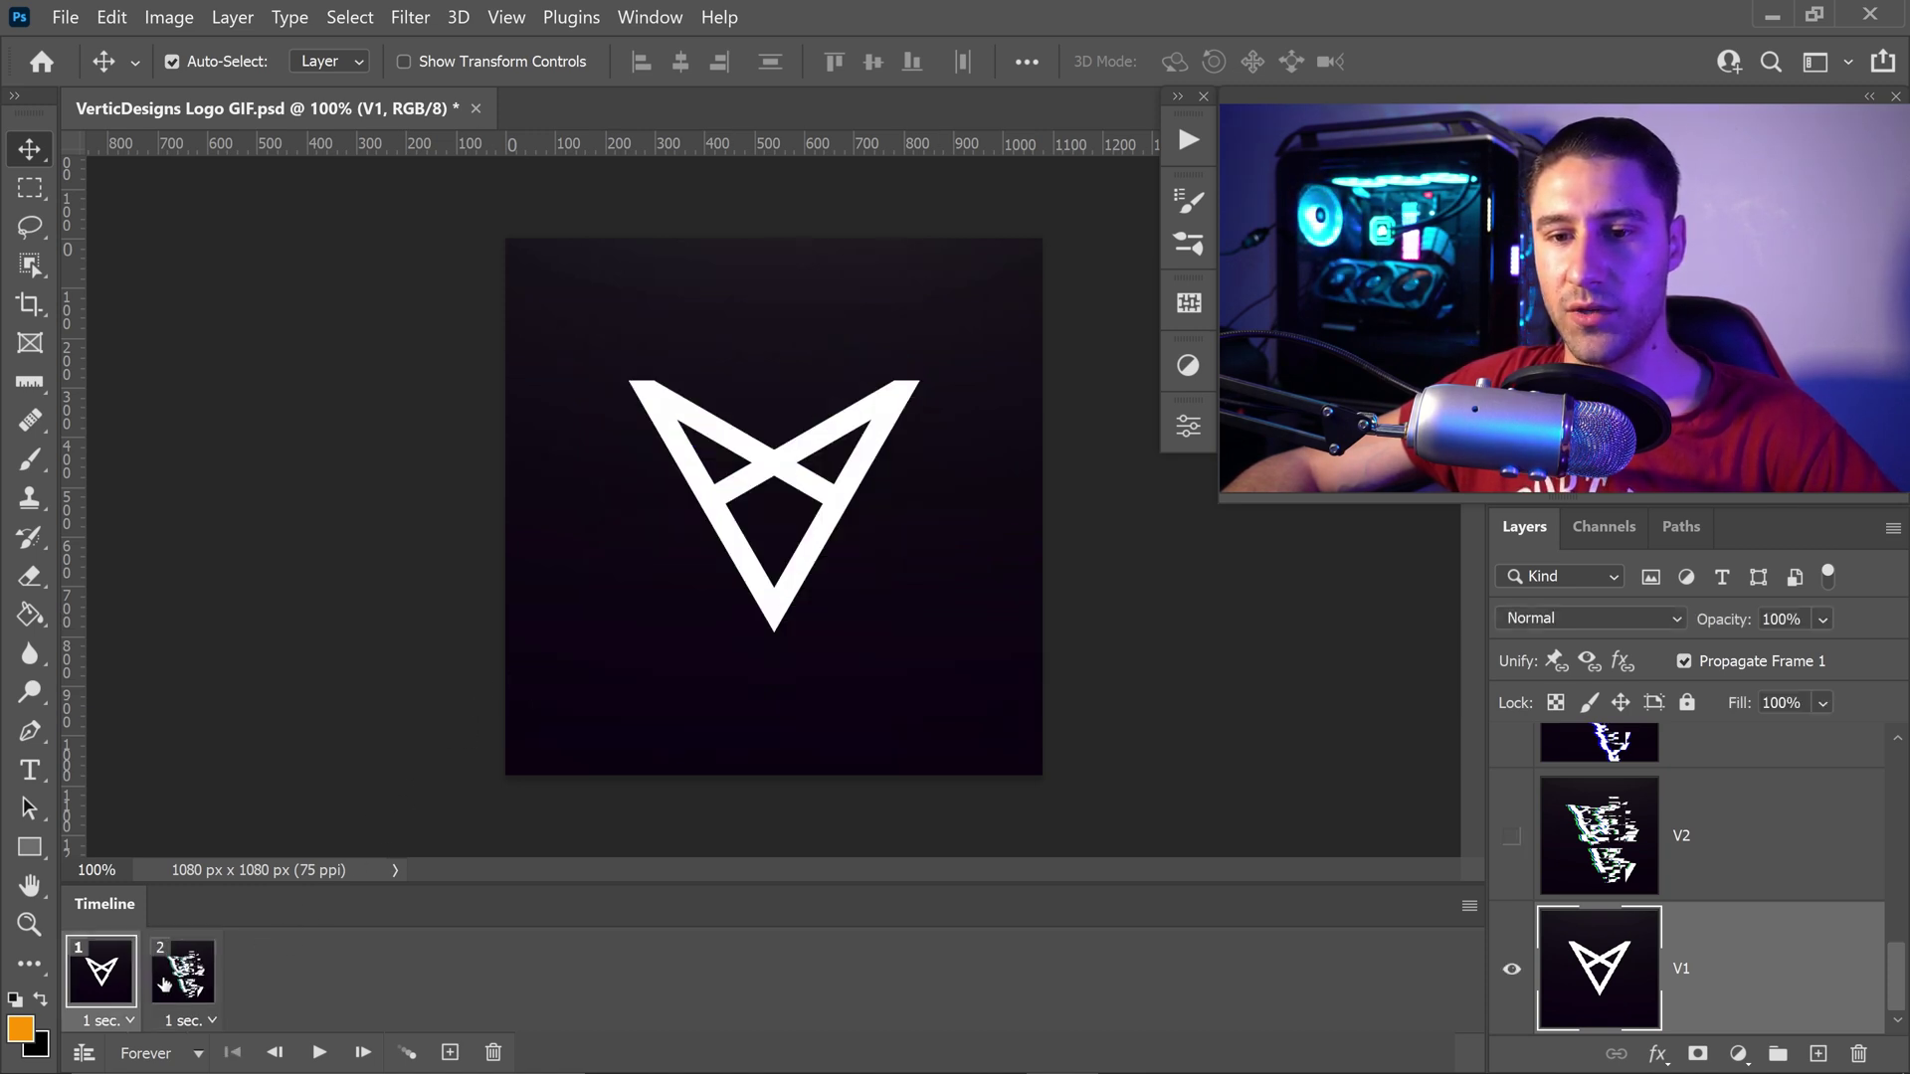
pyautogui.click(165, 985)
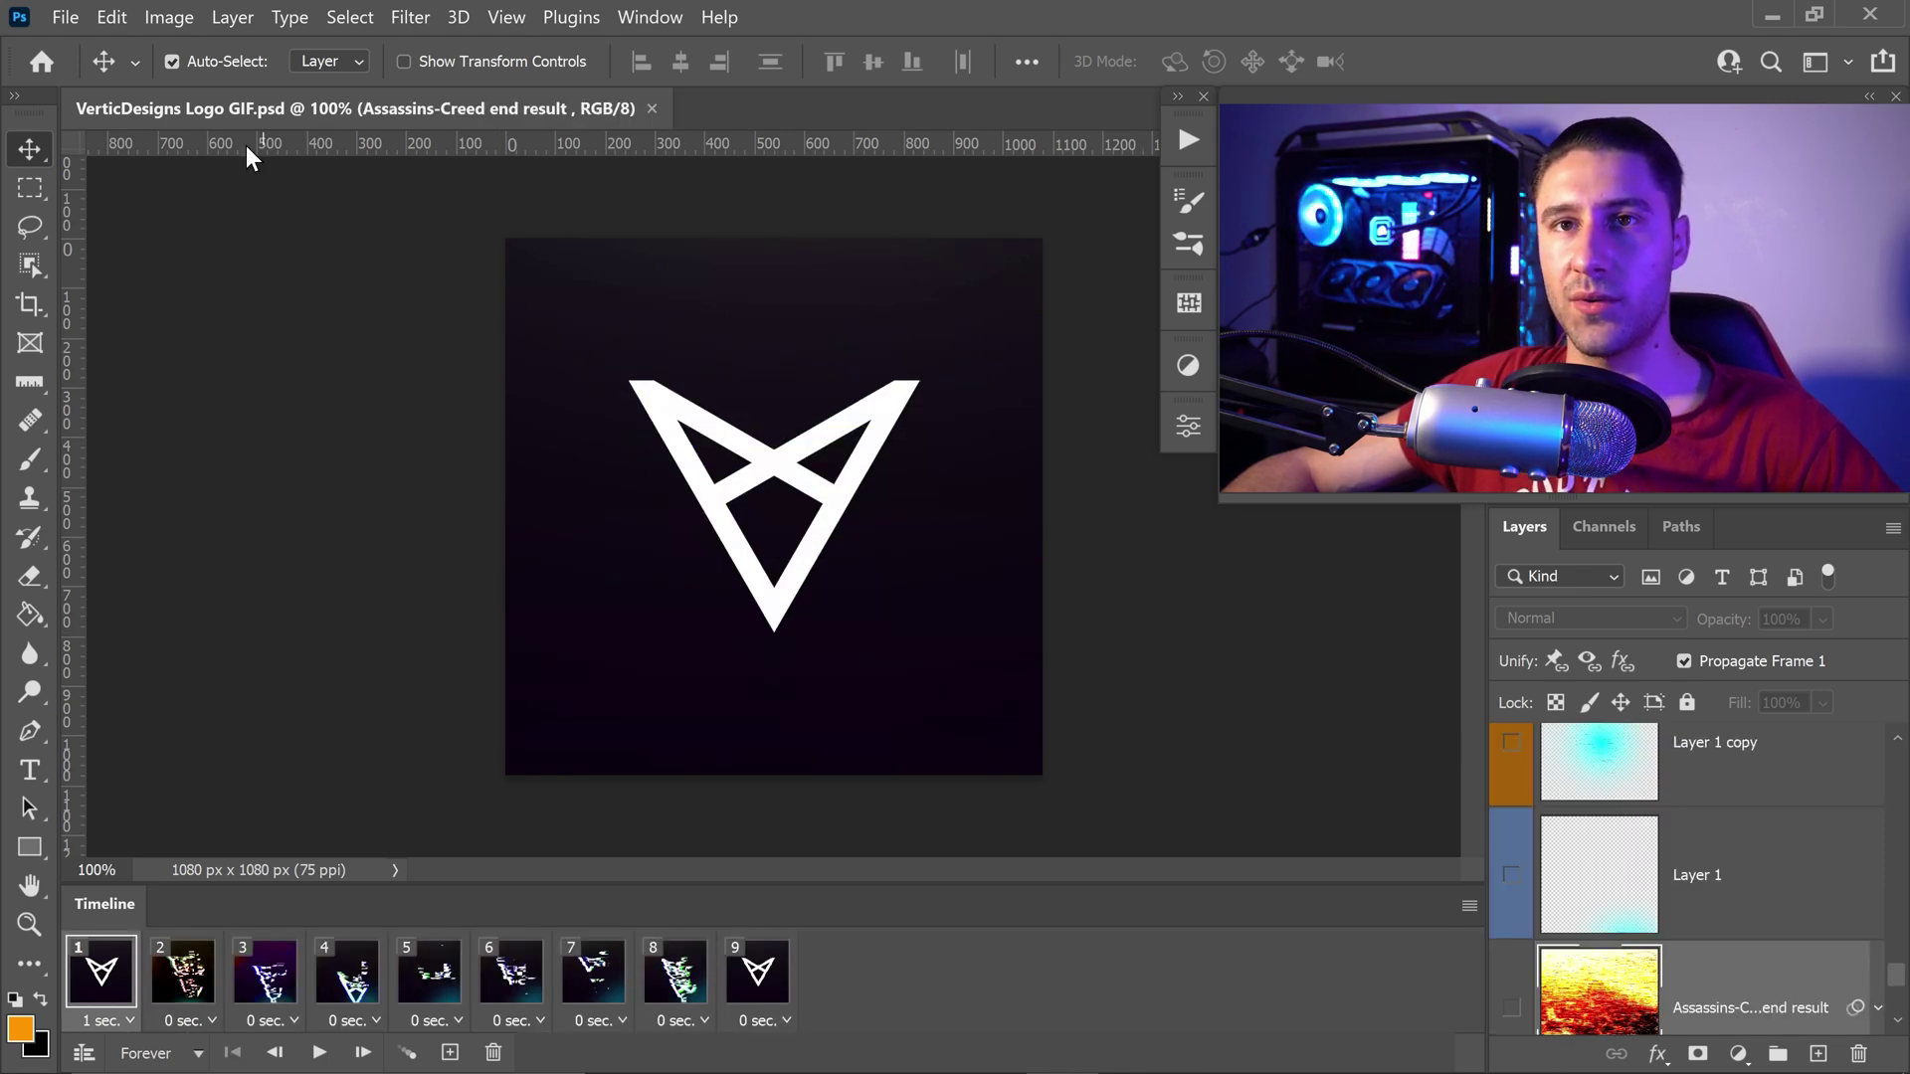
# Step: Export the logo animation with Save for Web as VerticDesigns-Logo-GIF in the photoshop how to create a gif folder
pyautogui.click(60, 16)
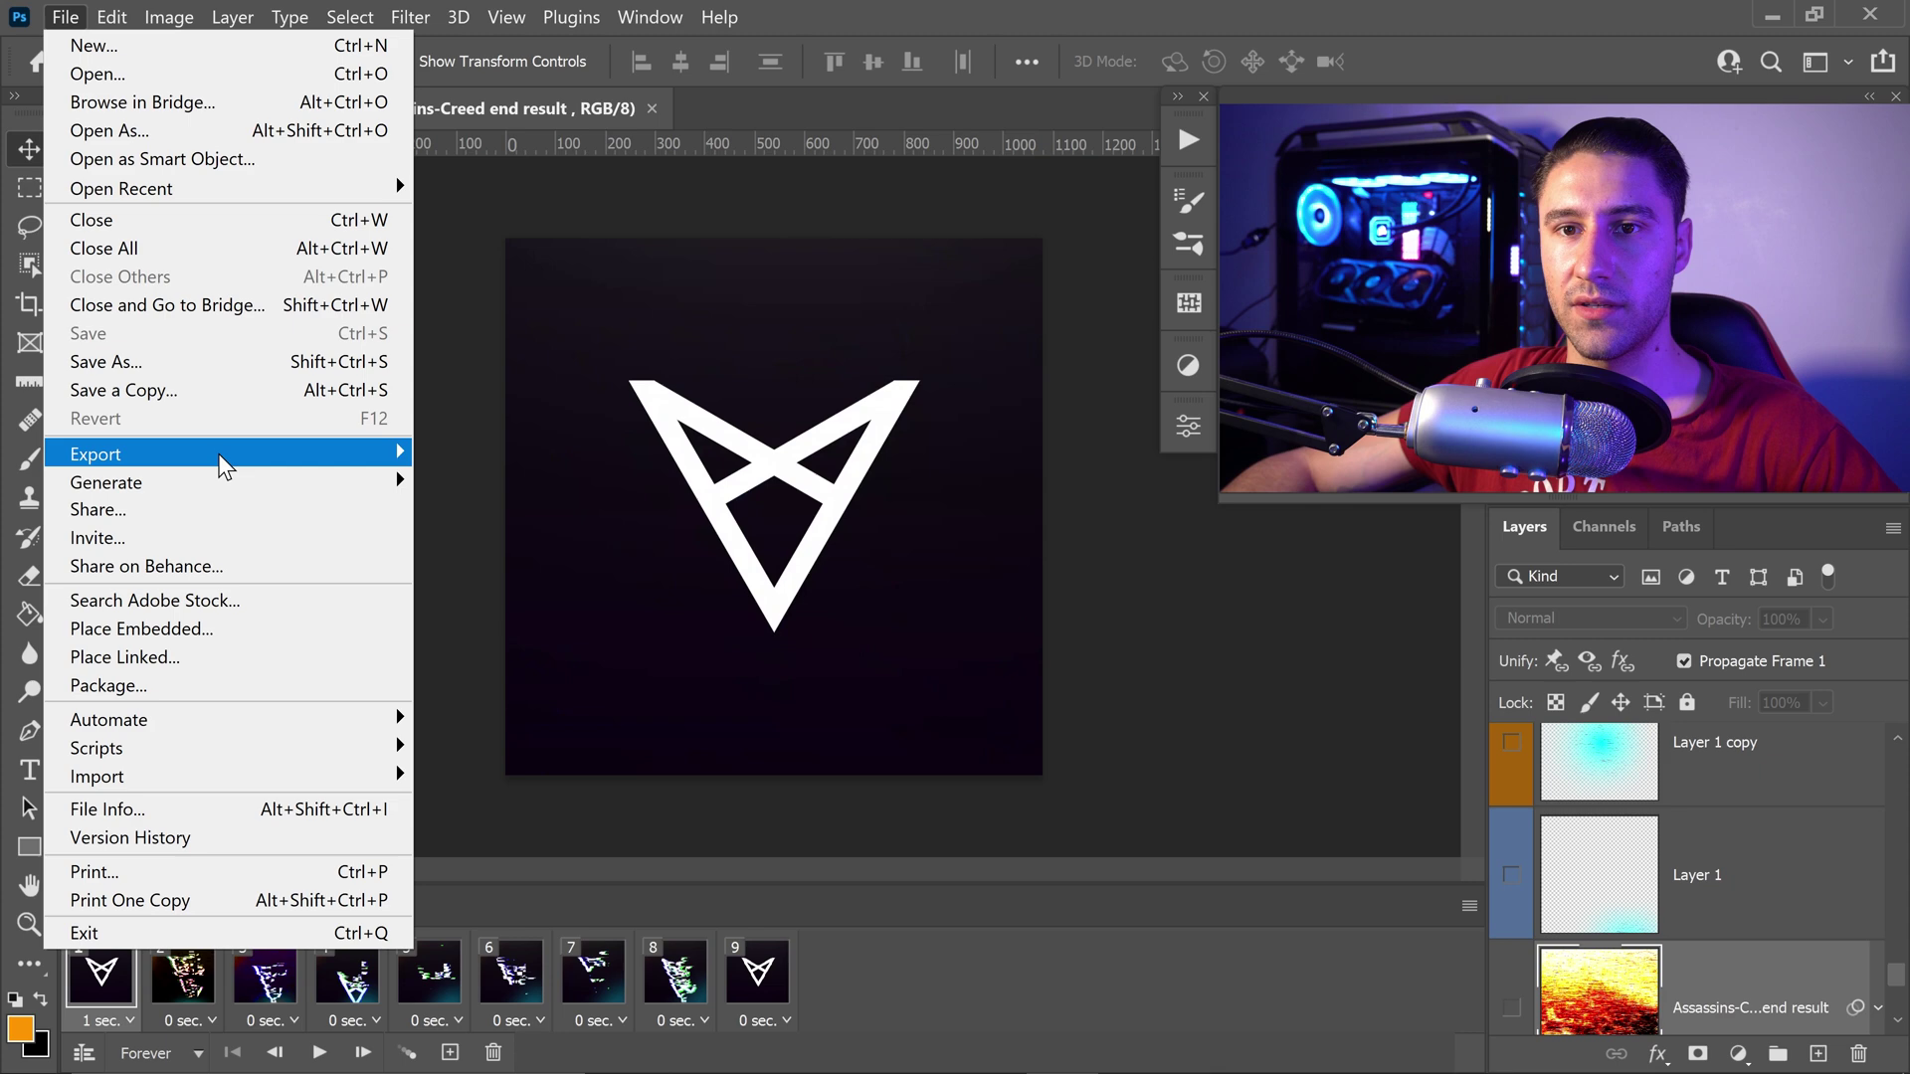
pyautogui.moveTo(215, 467)
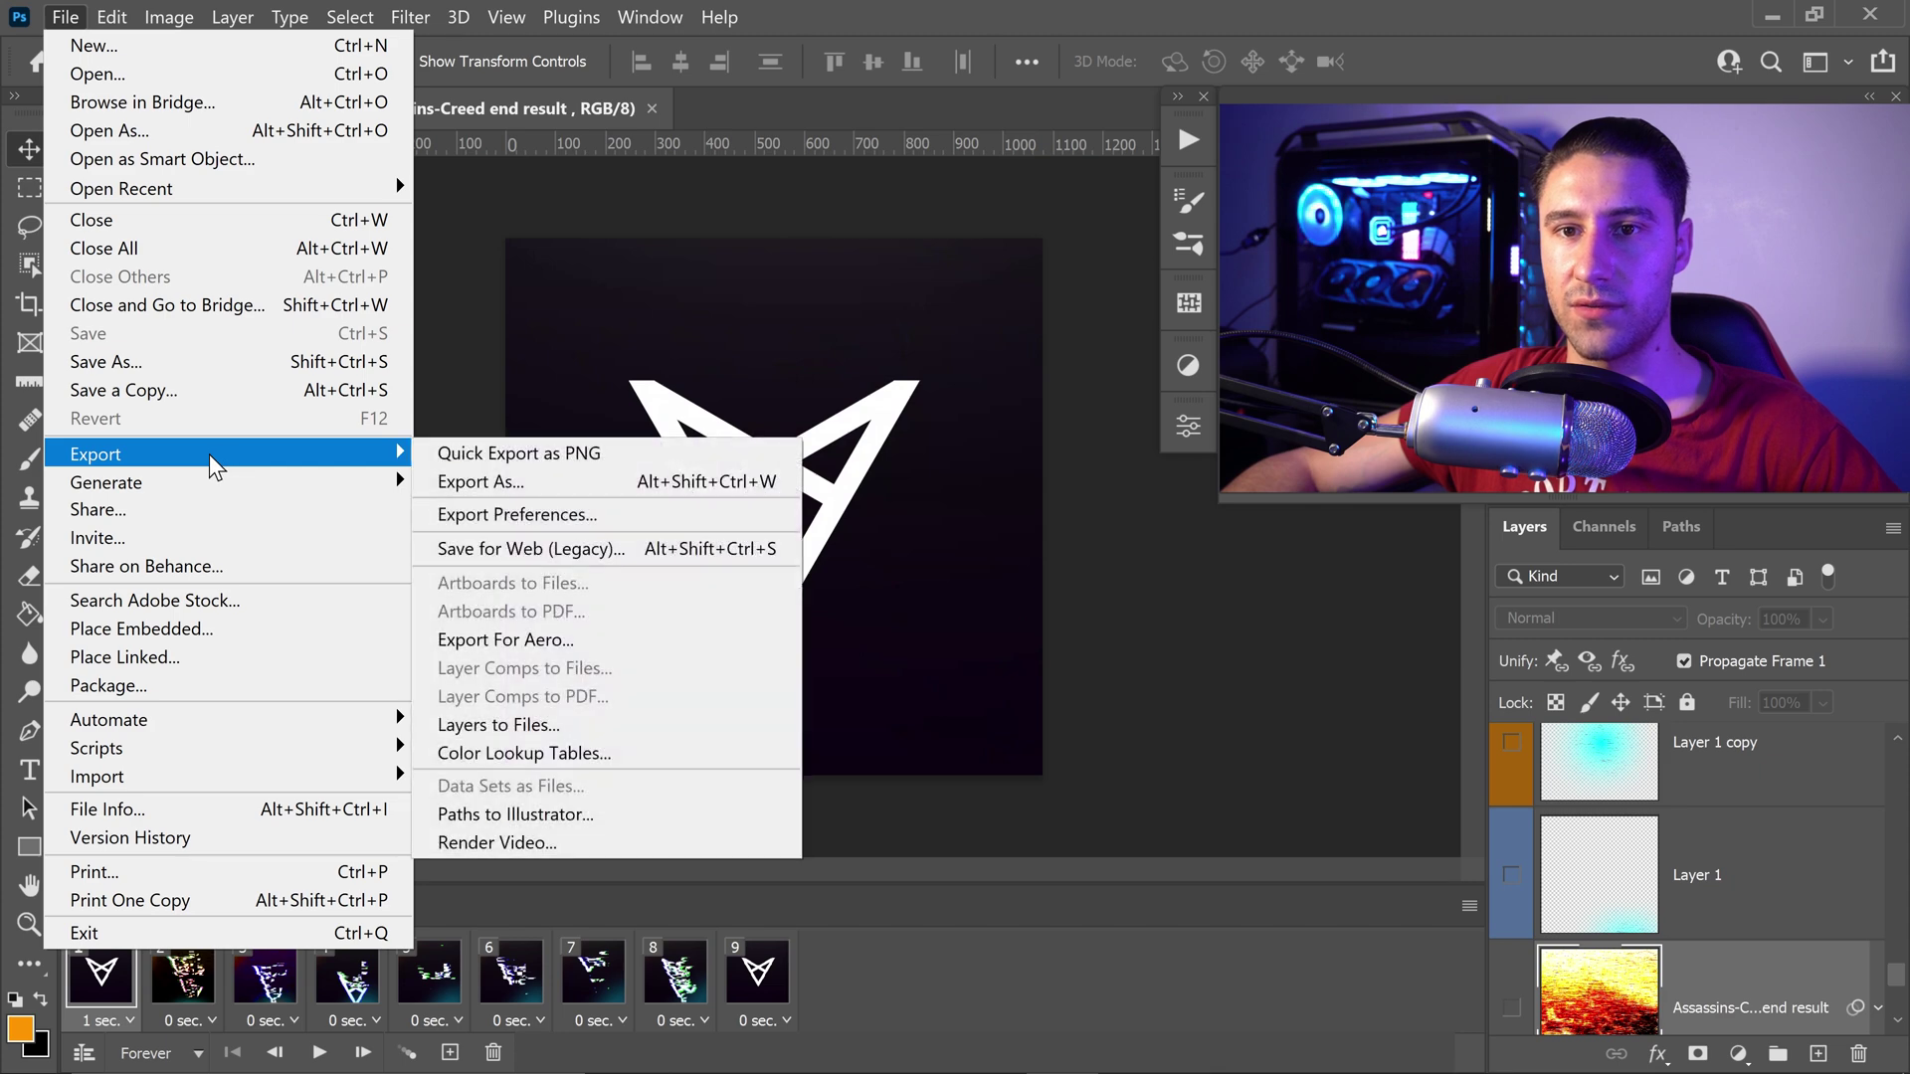
pyautogui.click(533, 558)
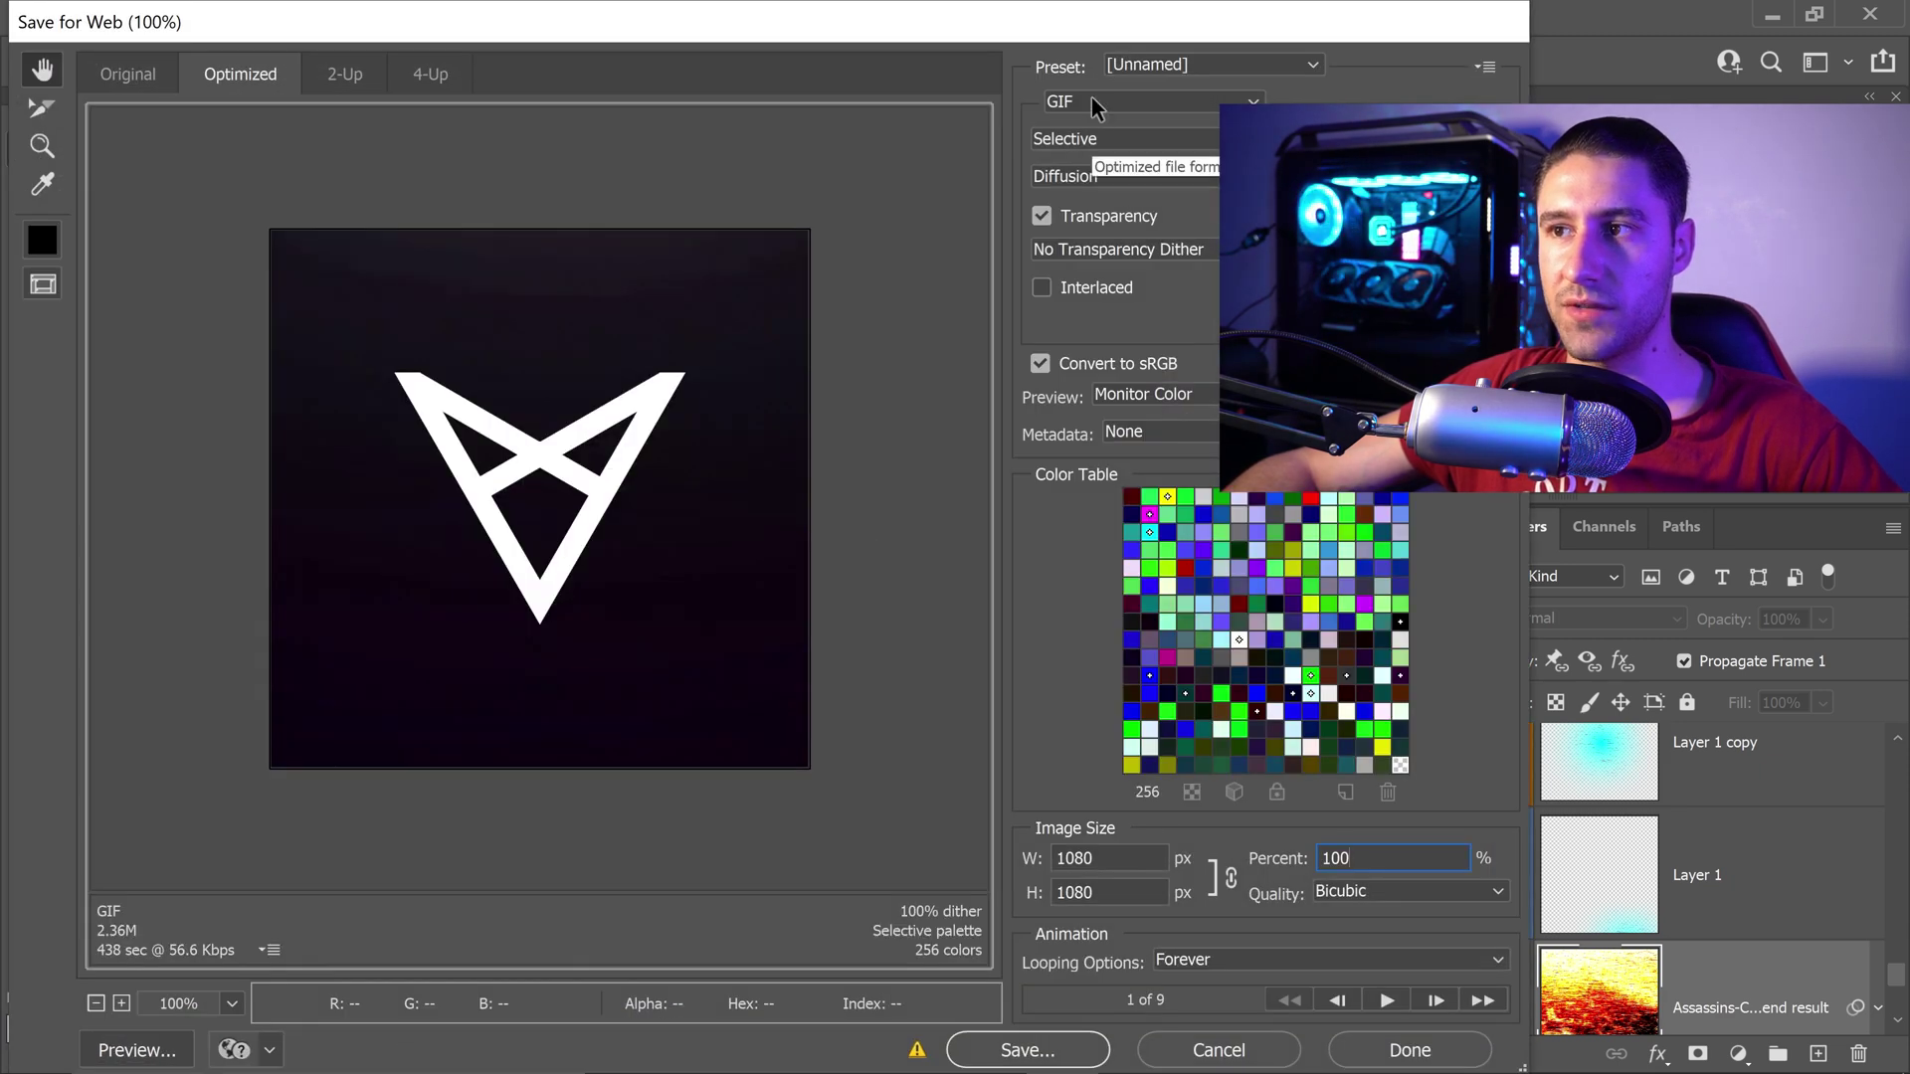
pyautogui.click(1056, 1051)
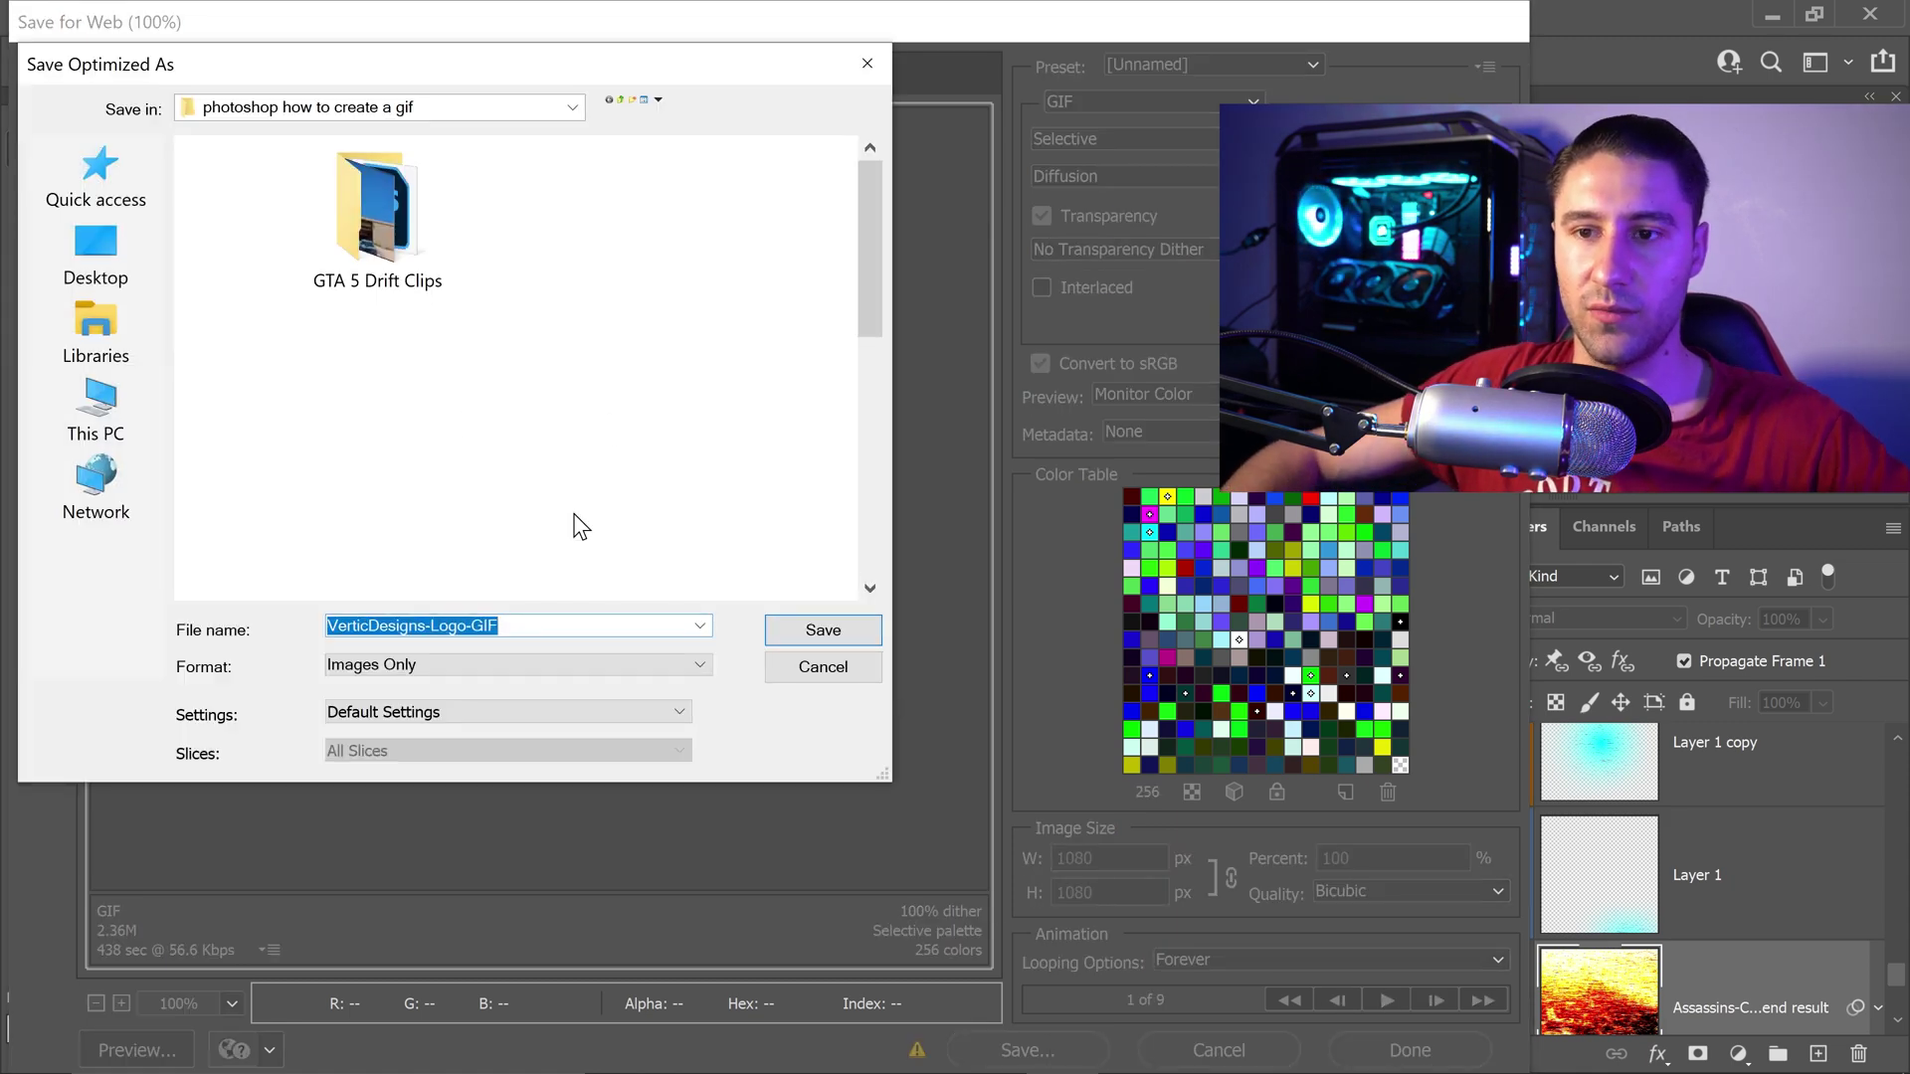
pyautogui.click(624, 625)
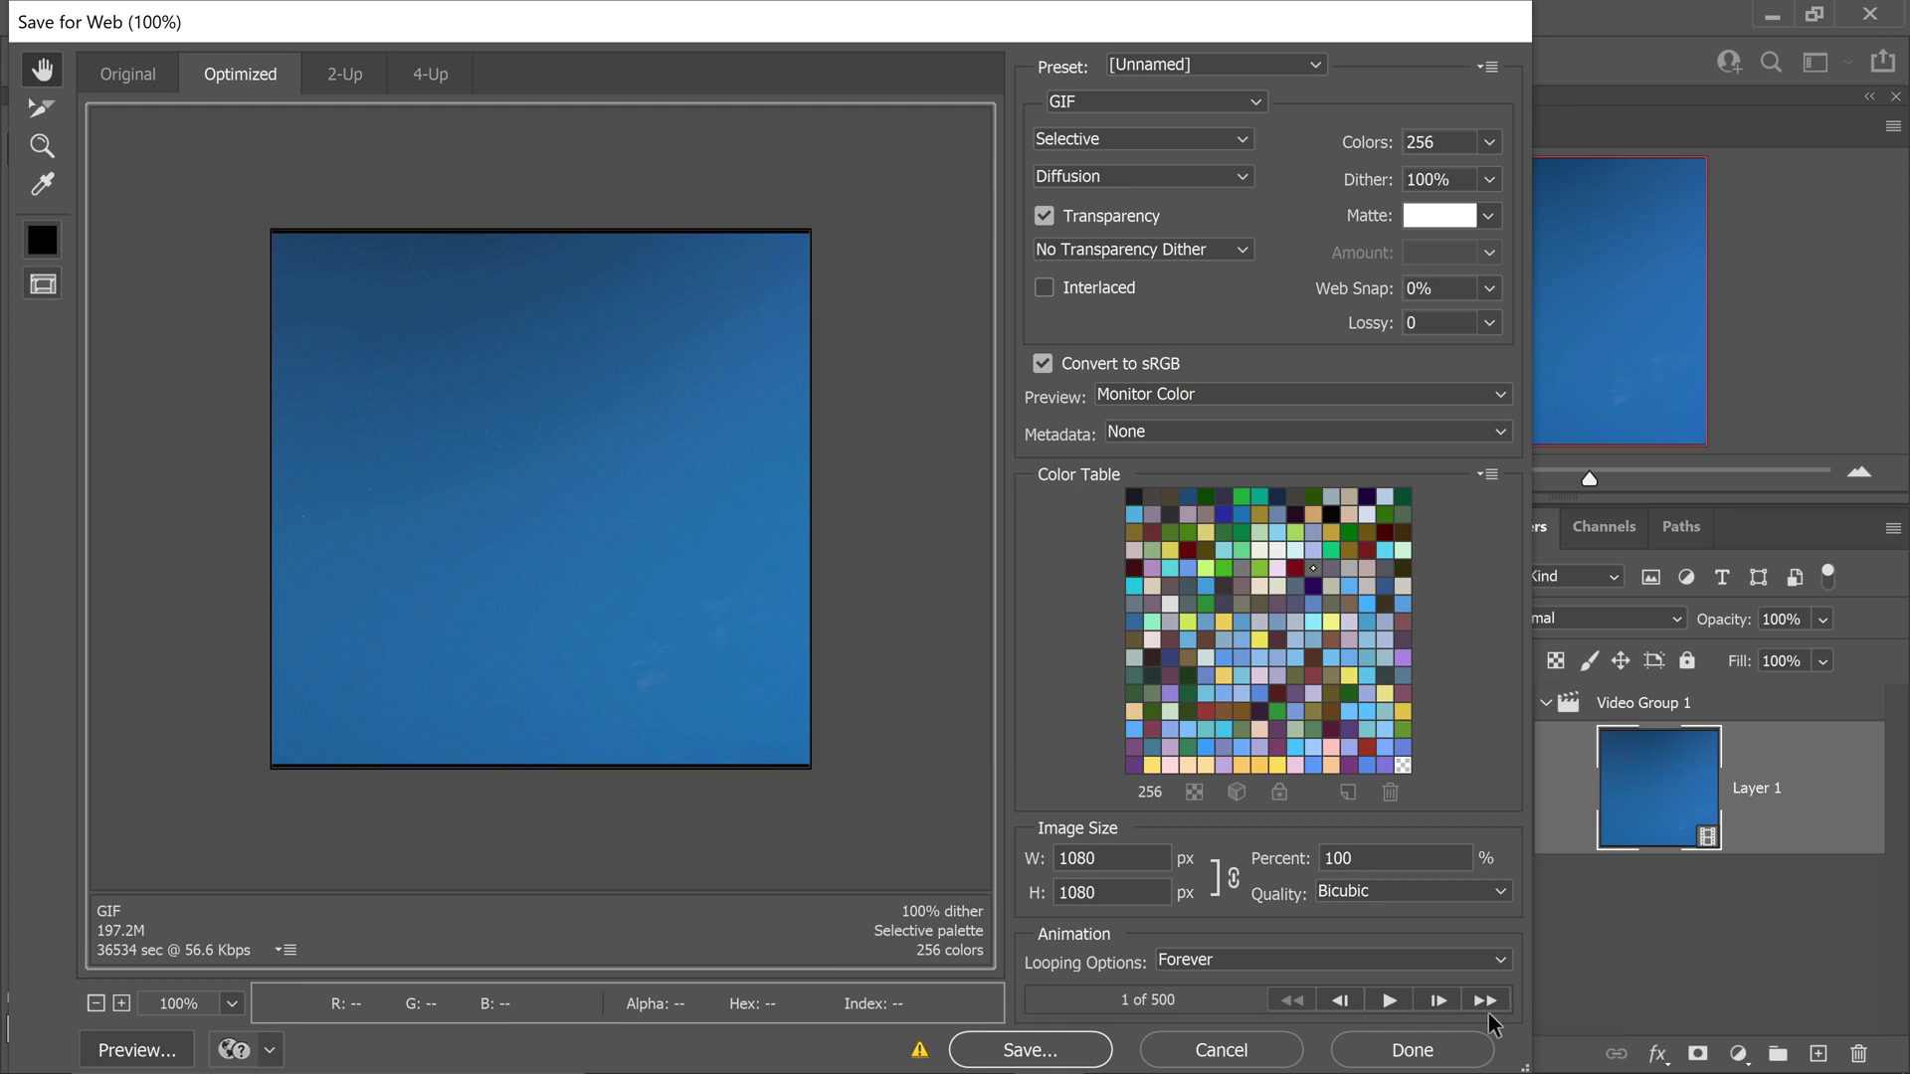
# Step: Jump to the drift clip's last export preview frame, capped at 500, then cancel the export
pyautogui.click(1489, 1008)
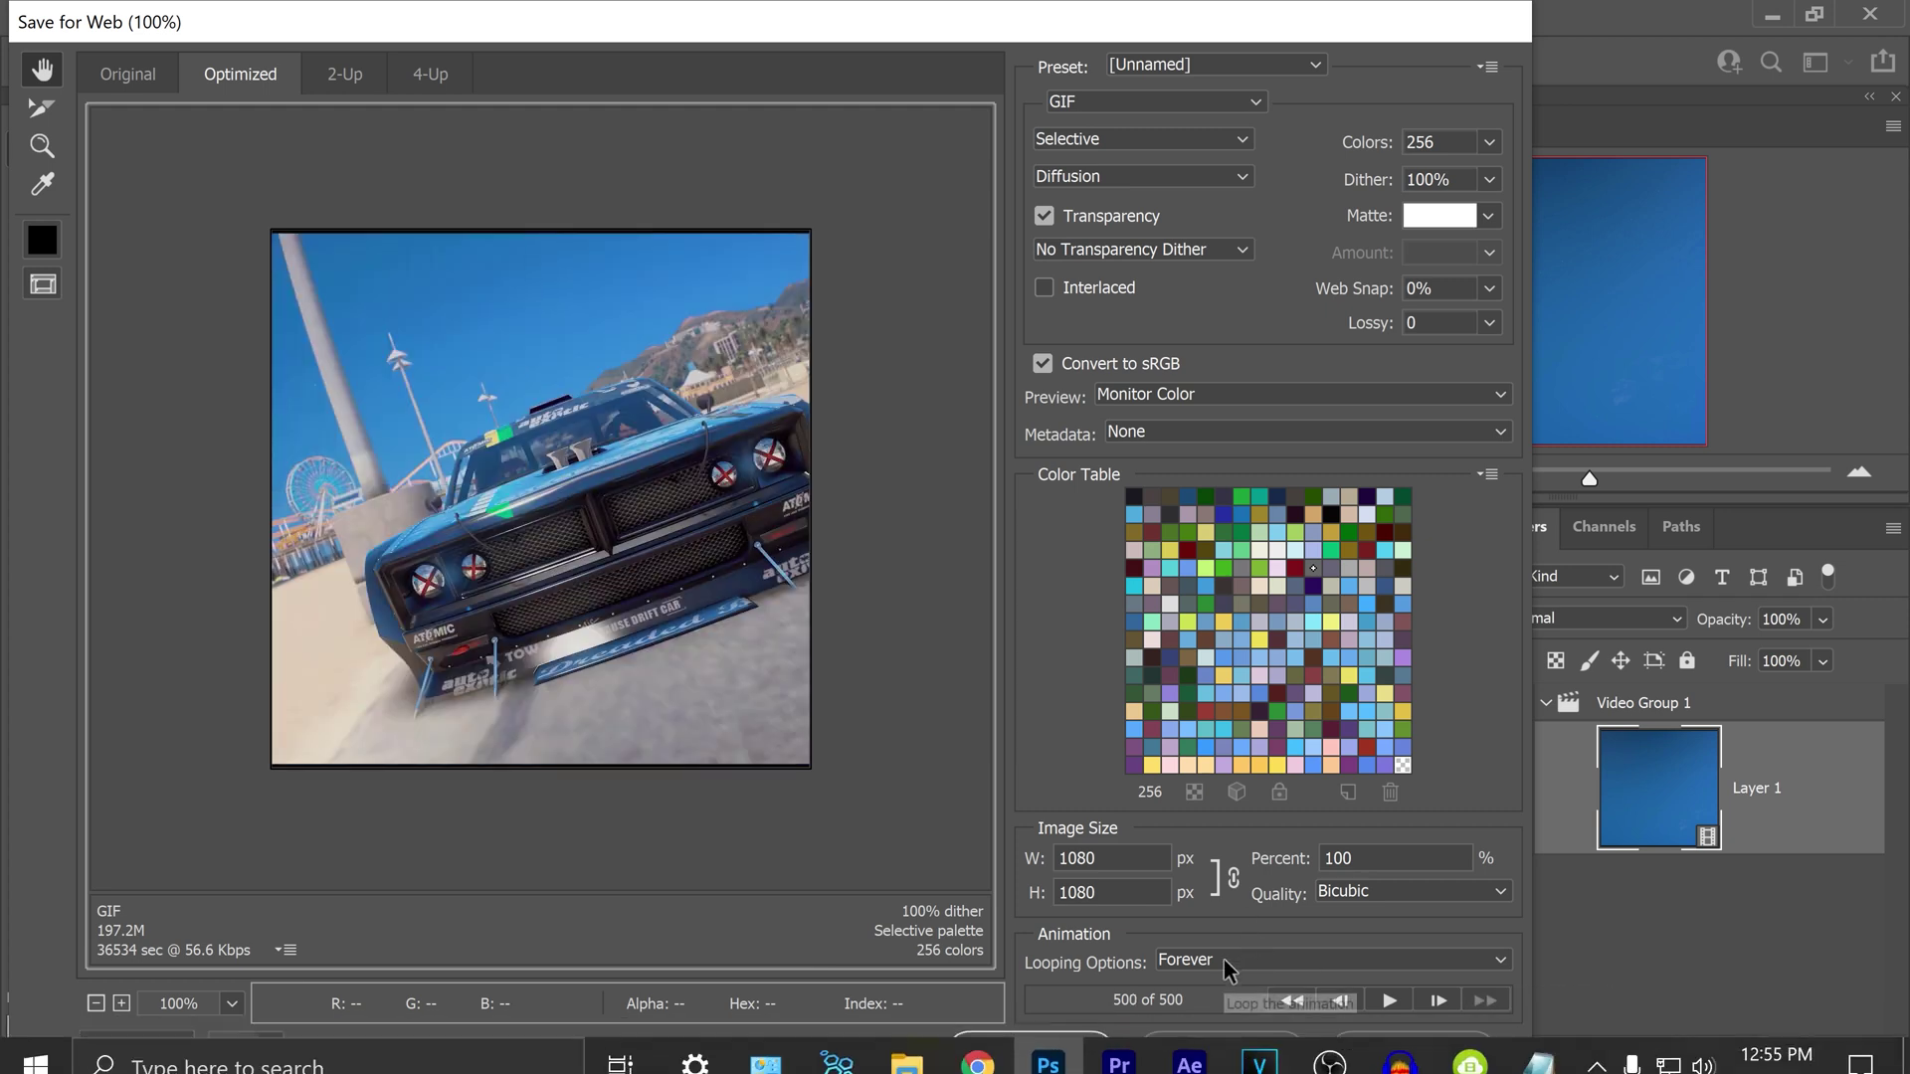
pyautogui.click(1237, 1051)
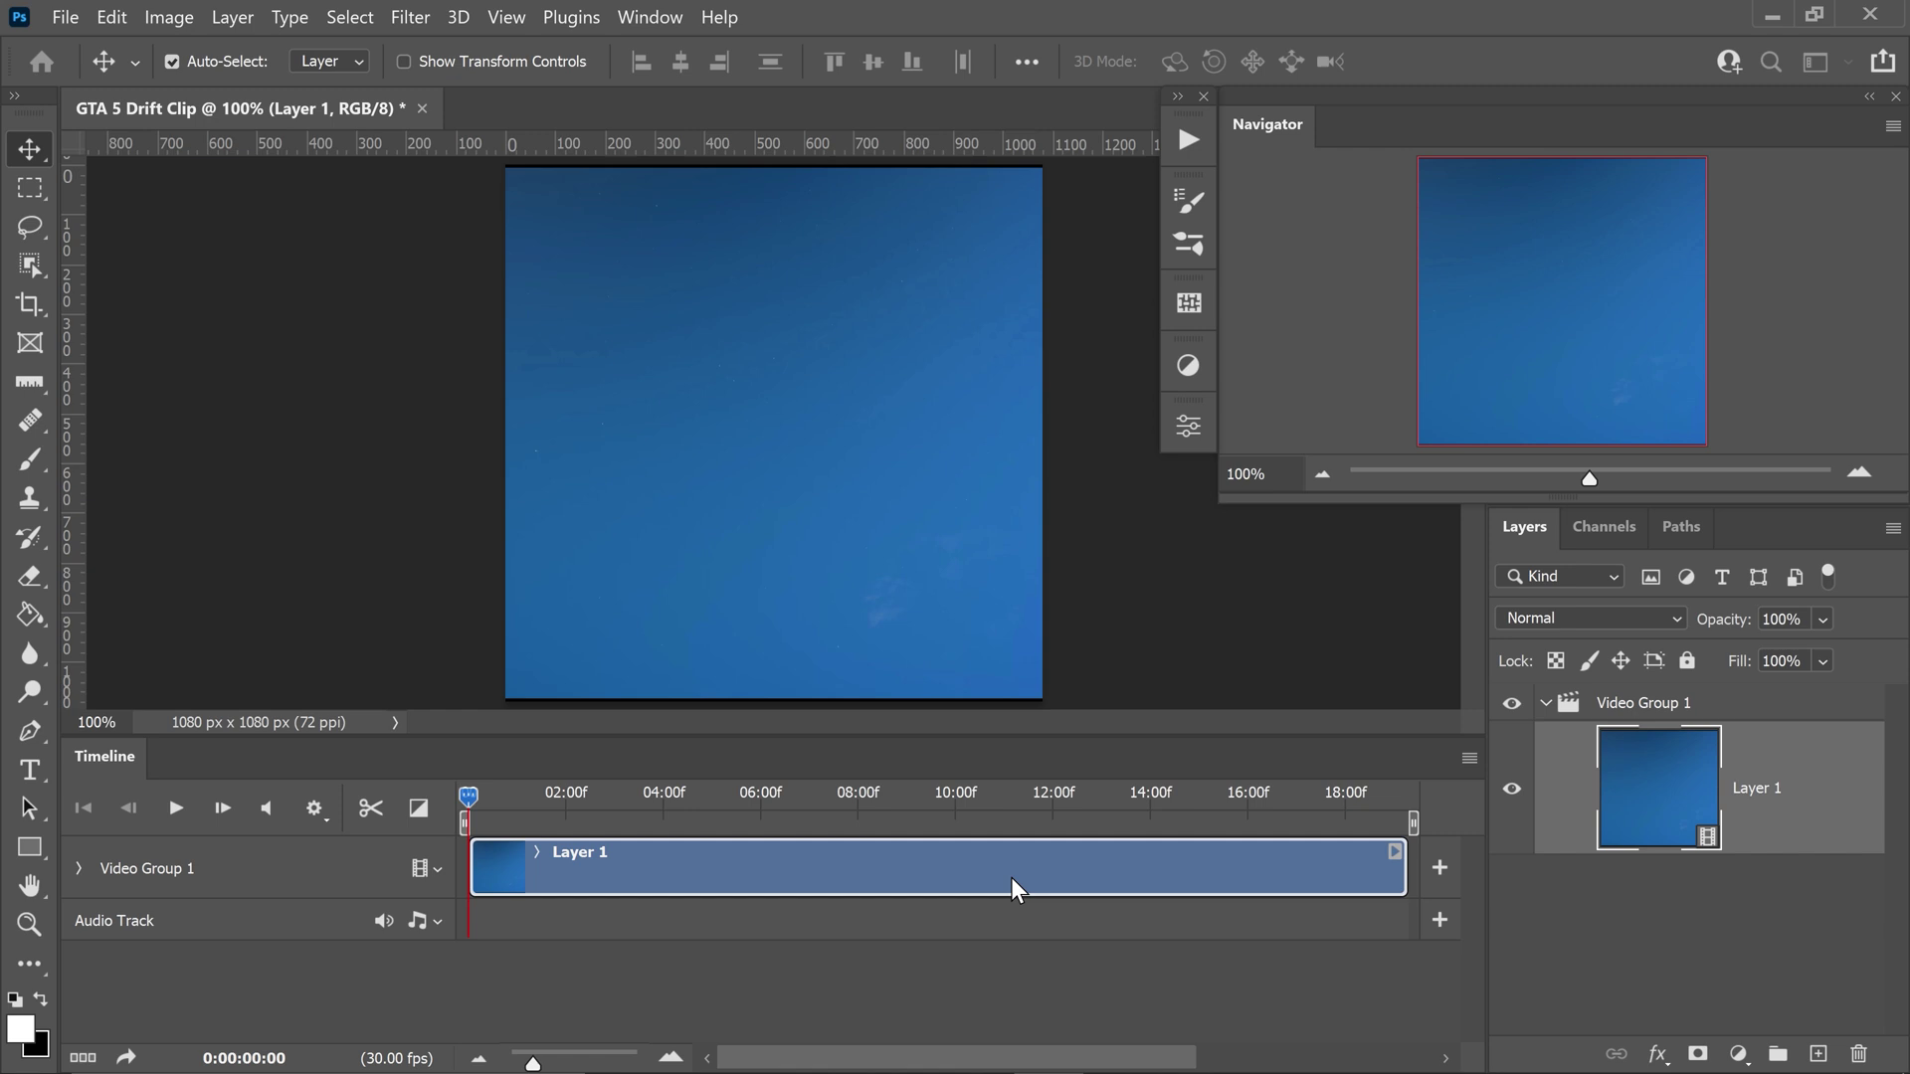
# Step: Change the drift clip's timeline frame rate to 24 fps and reopen Save for Web
pyautogui.click(1470, 760)
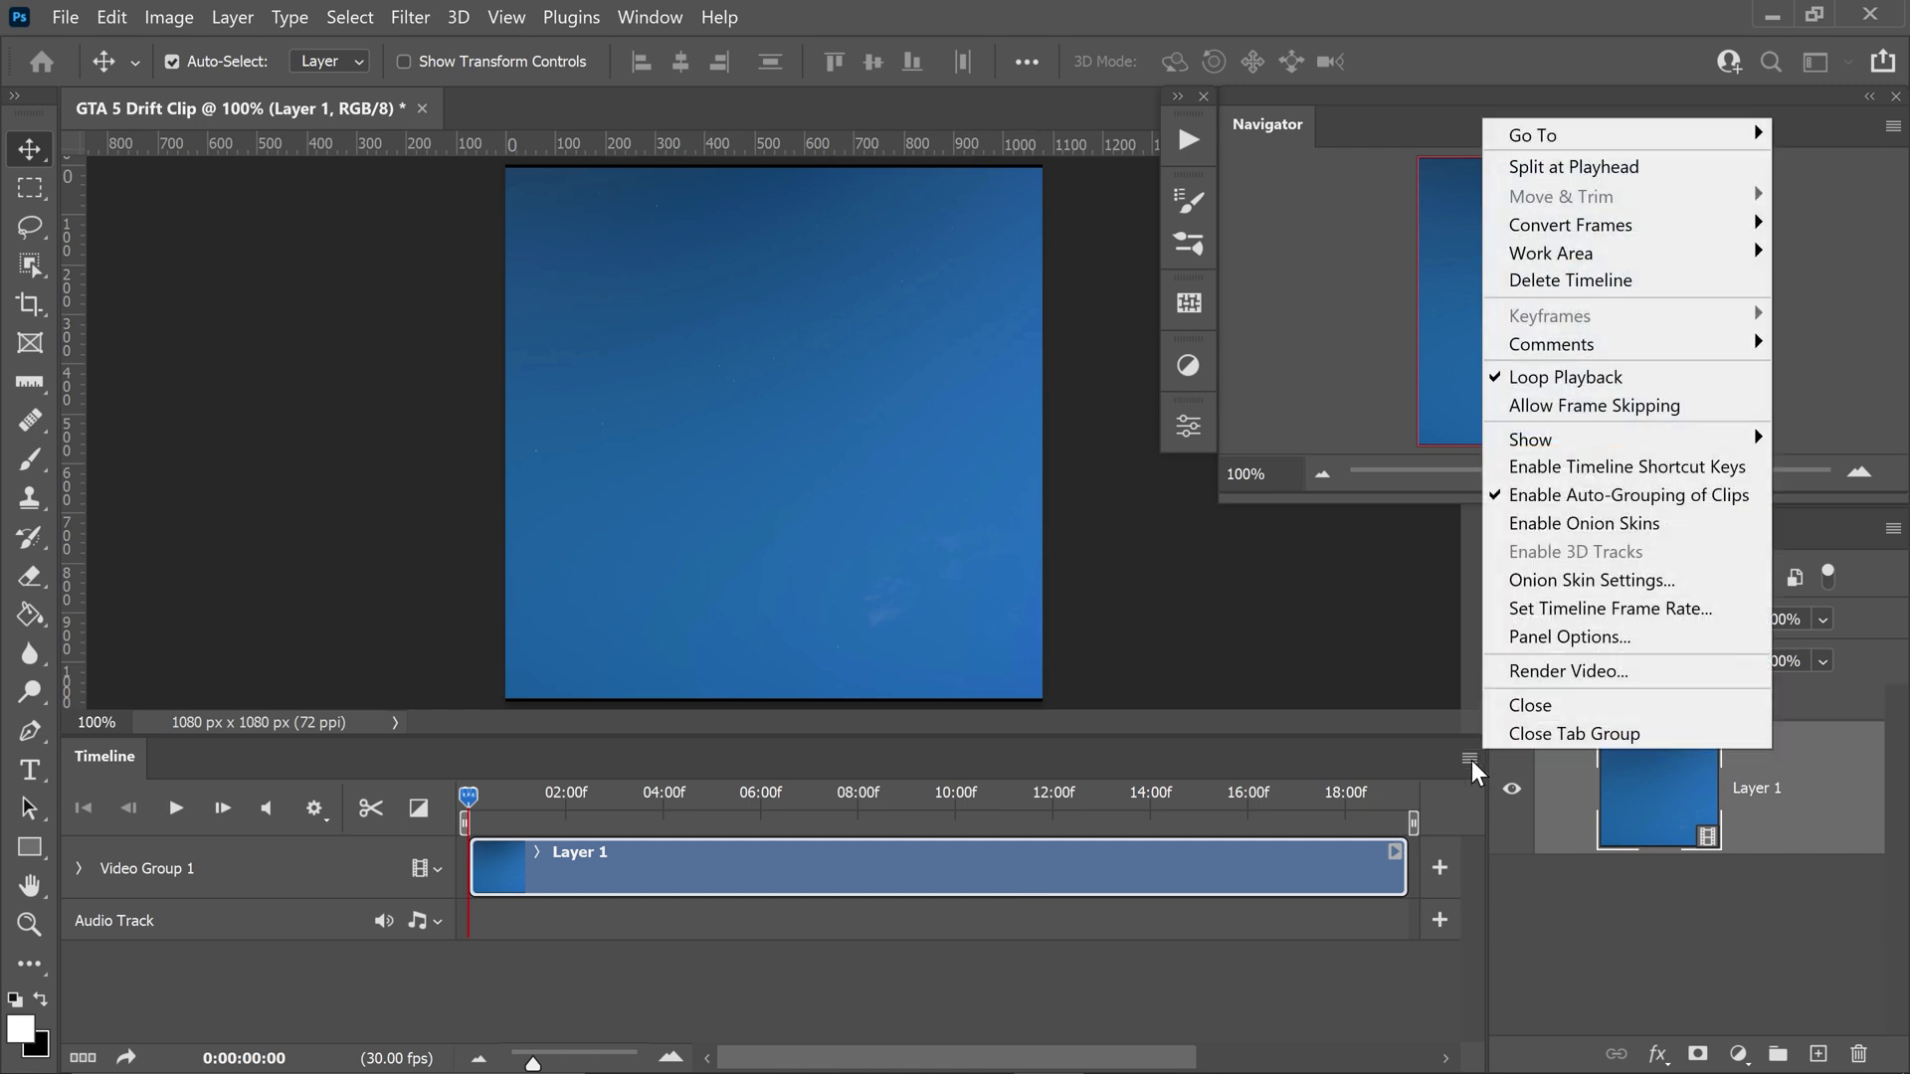
pyautogui.click(1560, 611)
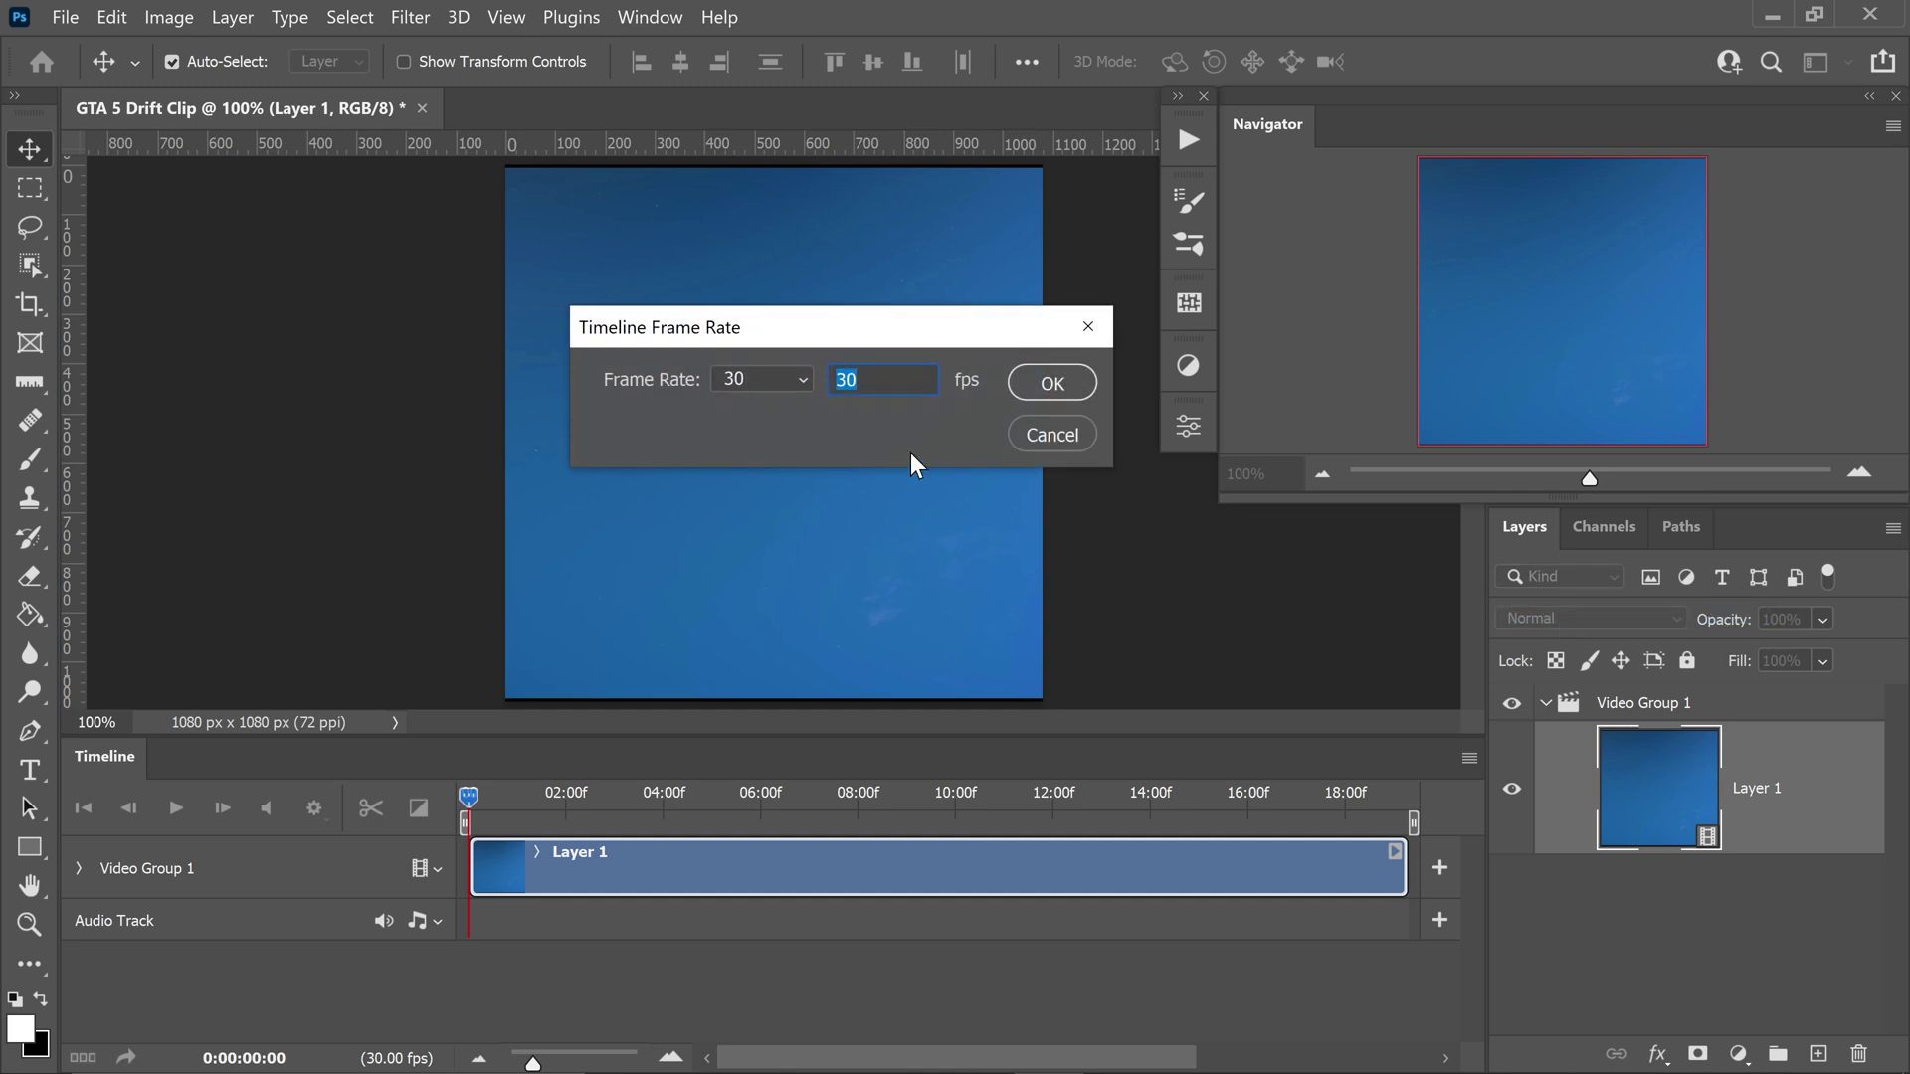
pyautogui.write('24')
pyautogui.click(1056, 384)
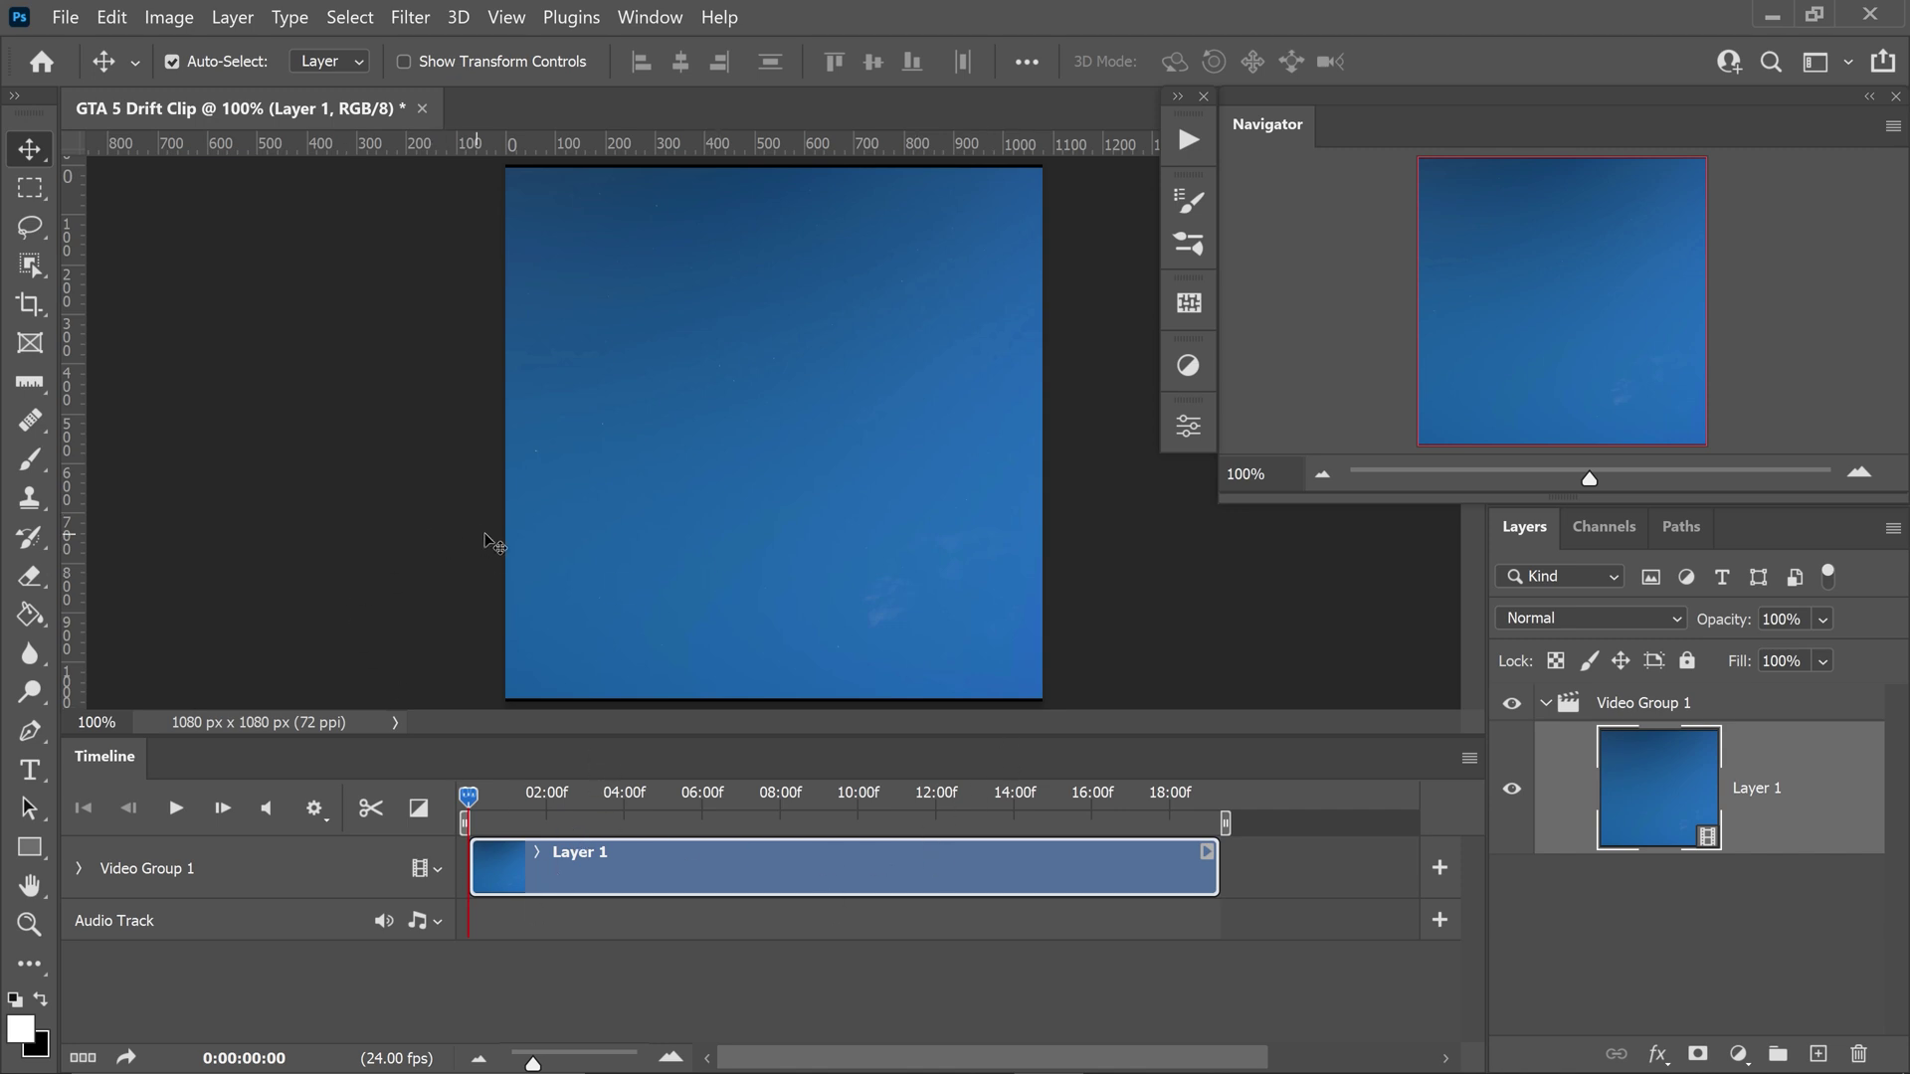
pyautogui.hotkey('ctrl', 'alt', 'shift', 's')
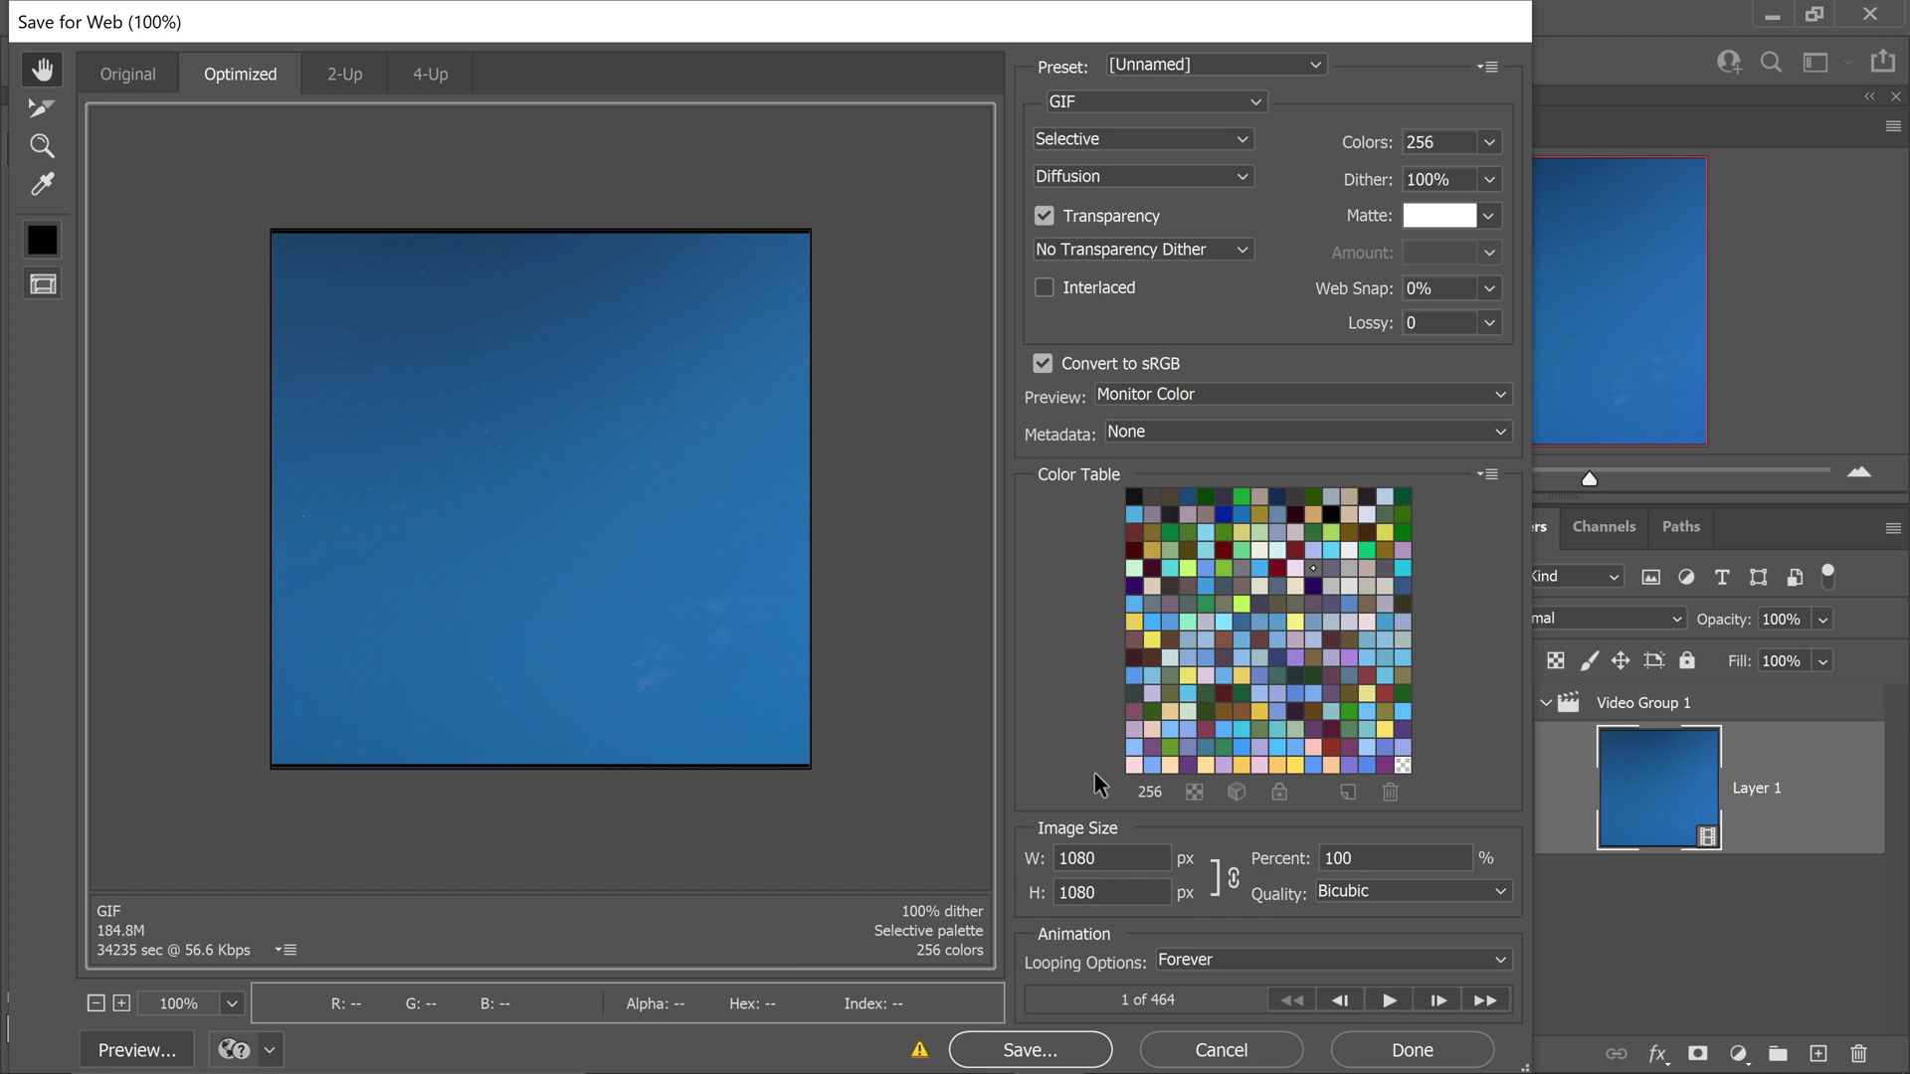
# Step: Step through the 464-frame GIF preview from the last frame back to the first
pyautogui.click(1485, 1001)
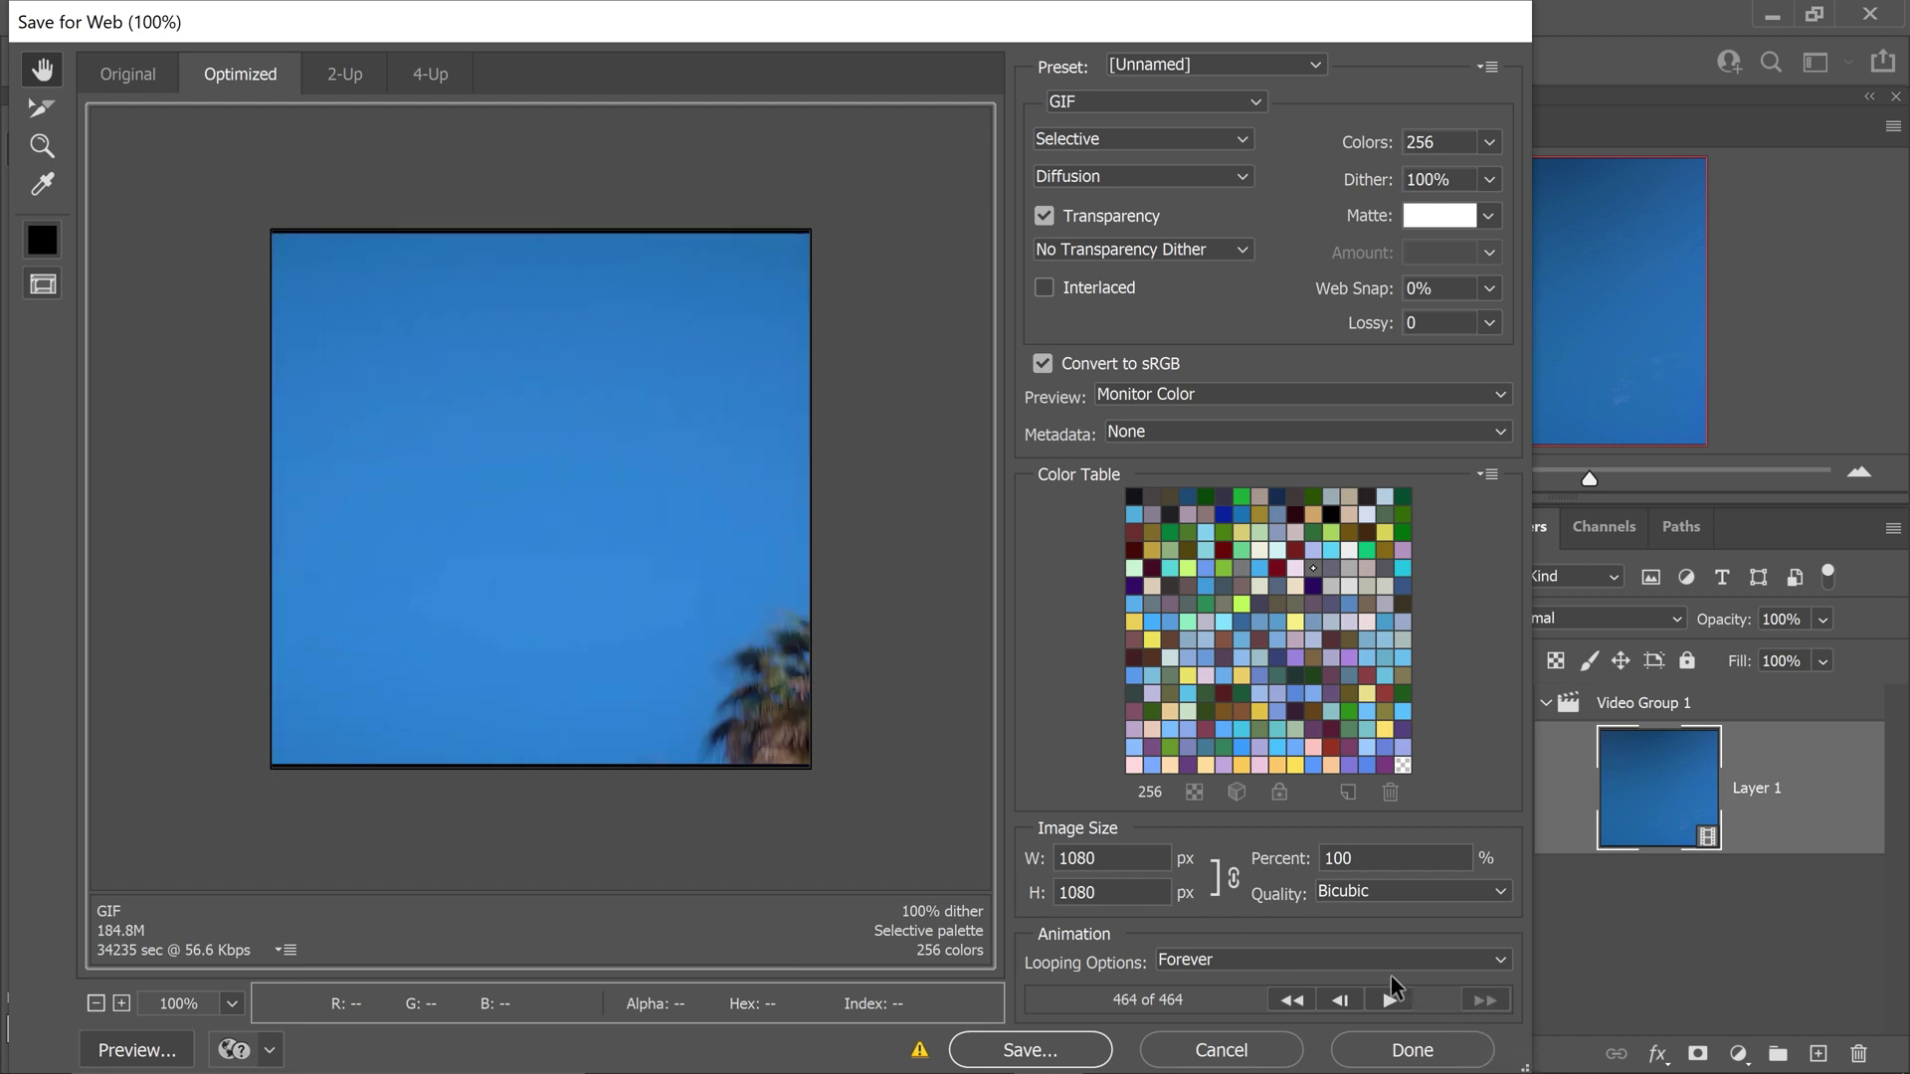
pyautogui.click(1343, 1001)
pyautogui.click(1343, 1001)
pyautogui.click(1343, 1001)
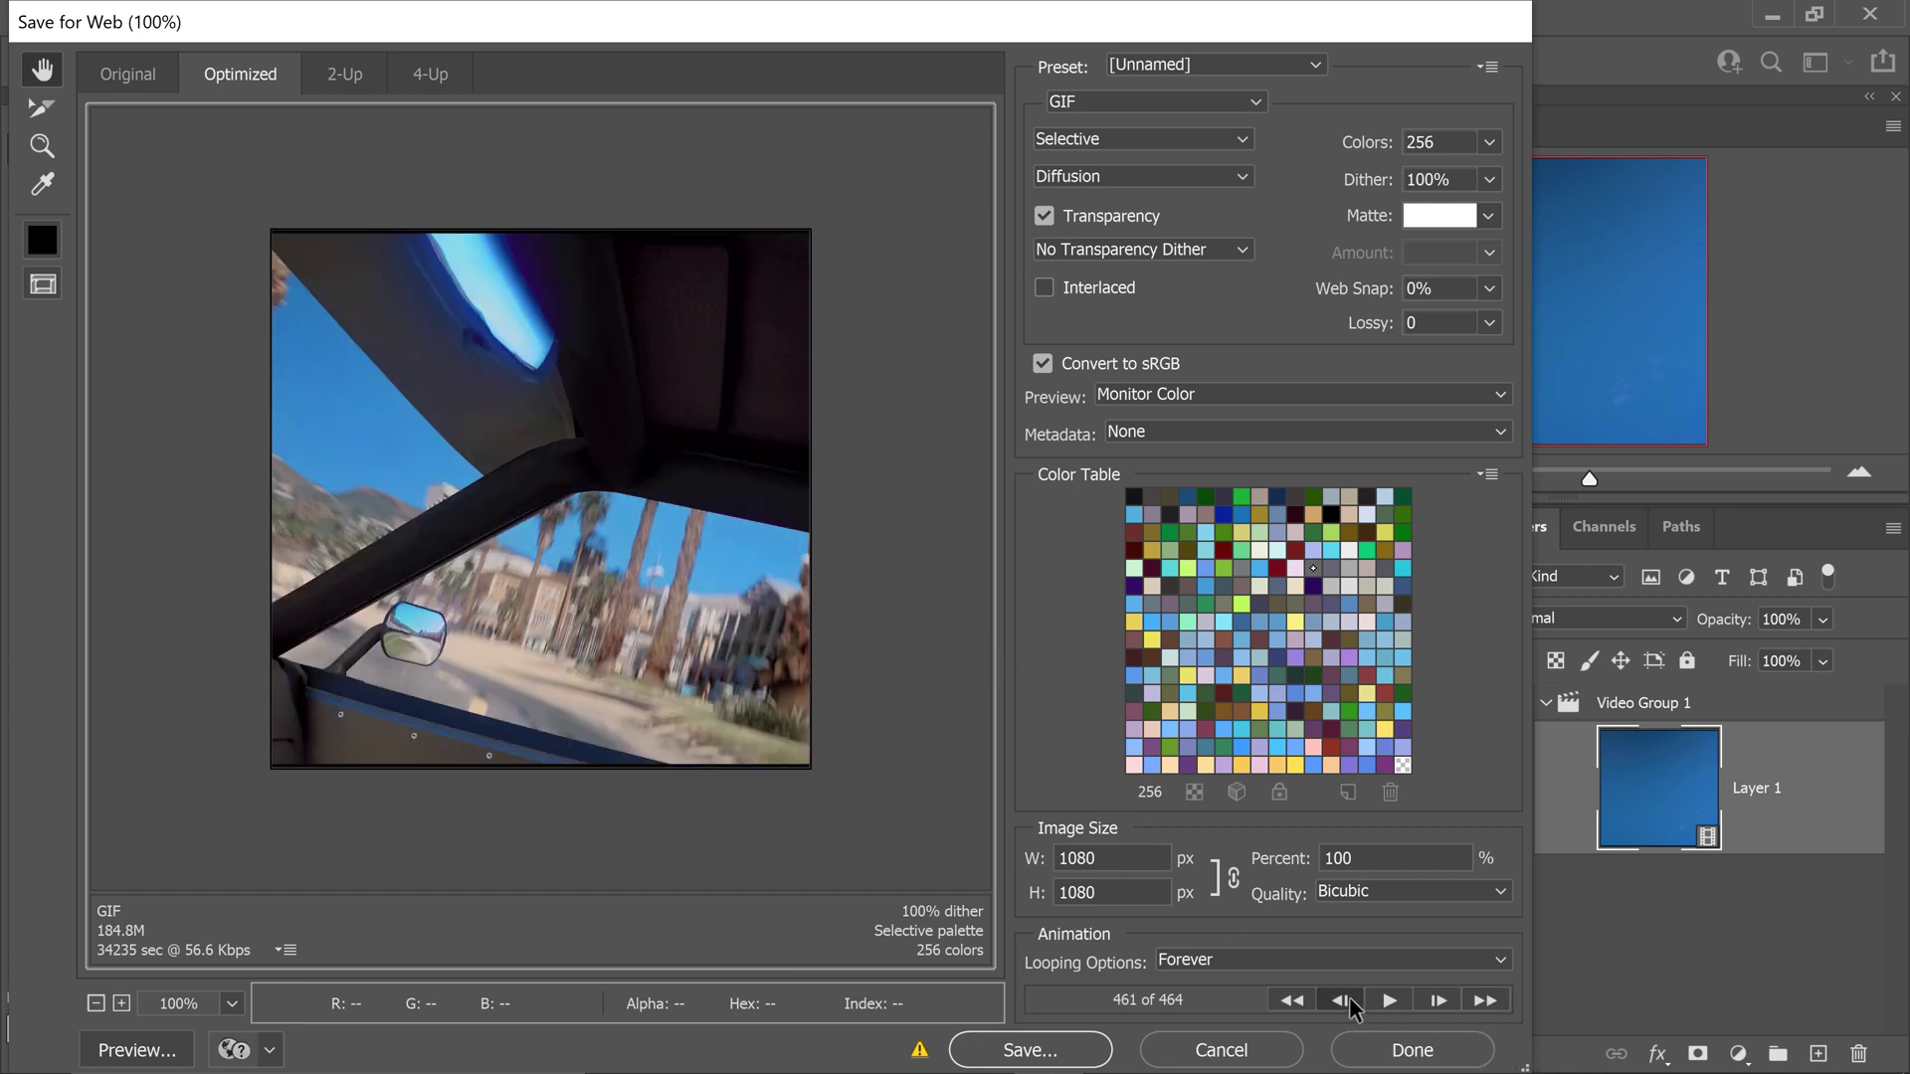
pyautogui.click(1343, 1000)
pyautogui.click(1343, 1000)
pyautogui.click(1340, 1001)
pyautogui.click(1341, 1000)
pyautogui.click(1341, 1000)
pyautogui.click(1341, 1001)
pyautogui.click(1341, 1001)
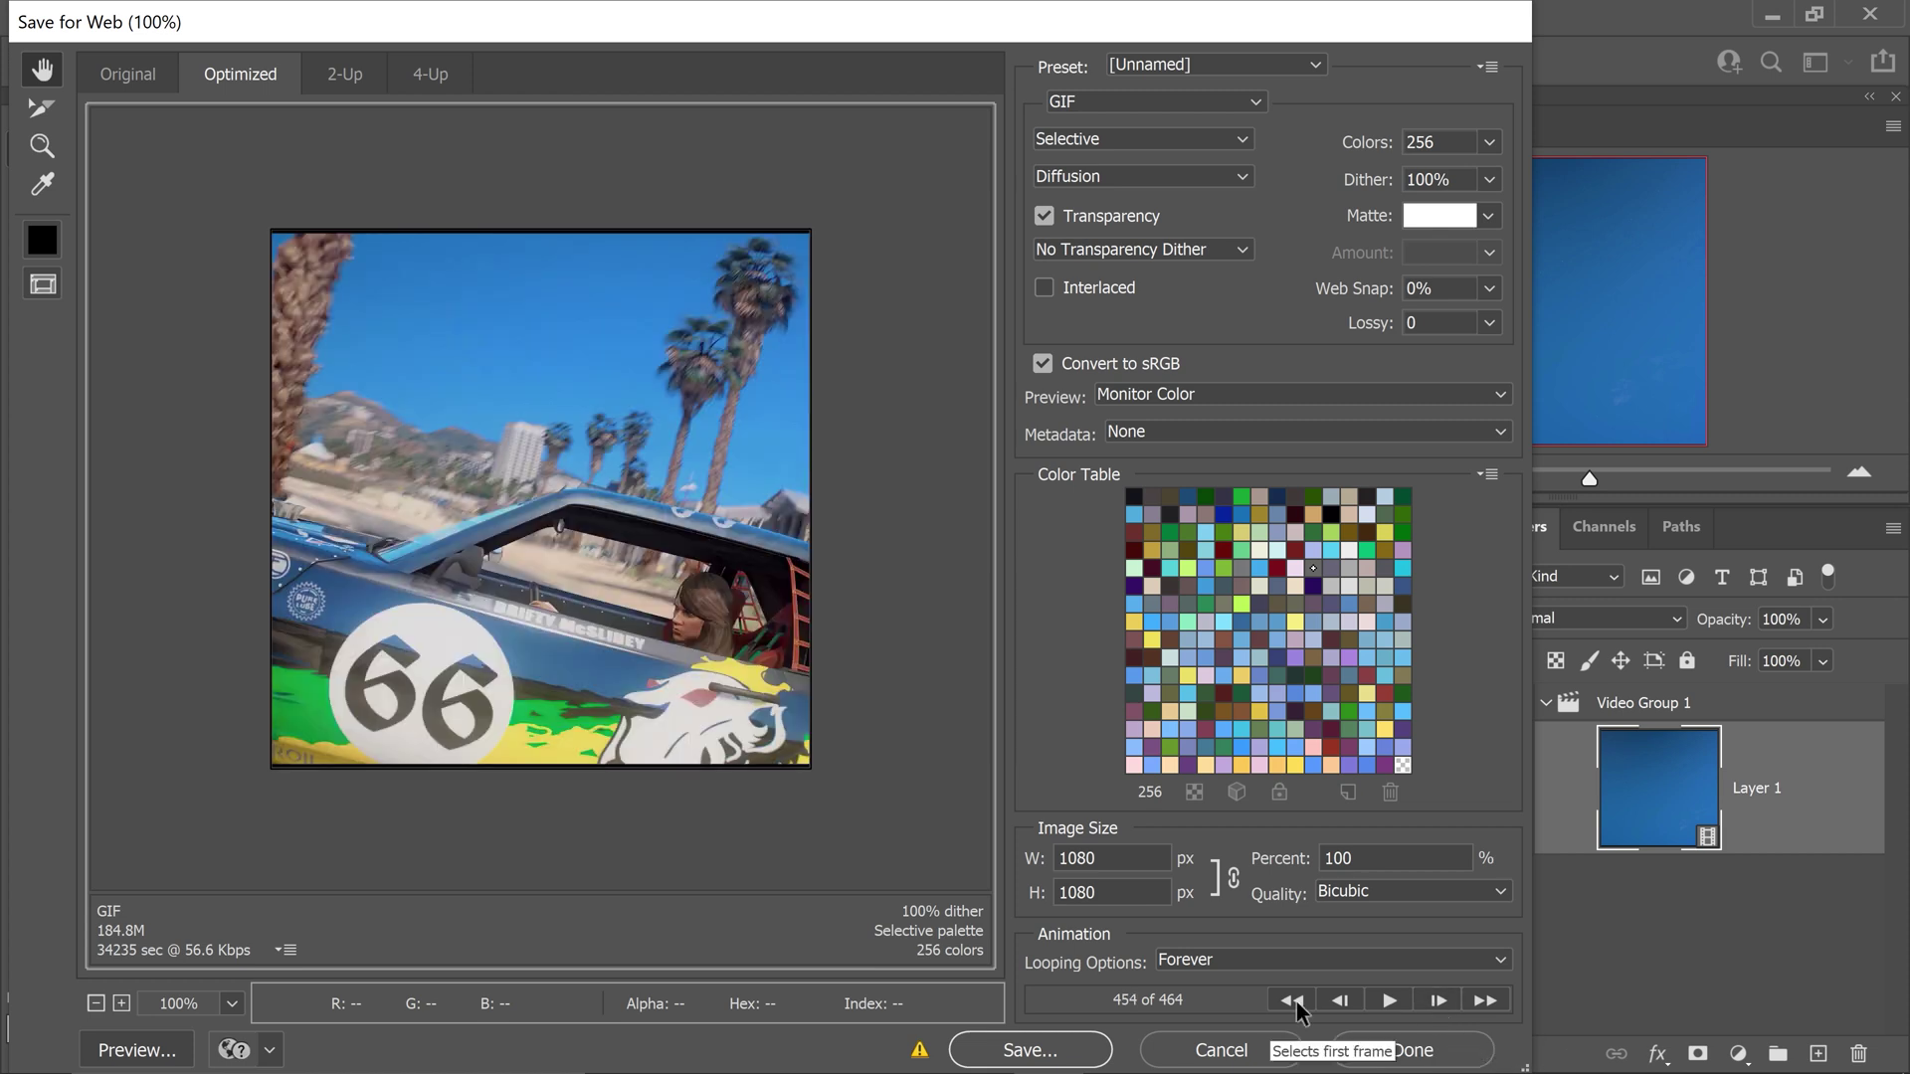
pyautogui.click(1291, 1001)
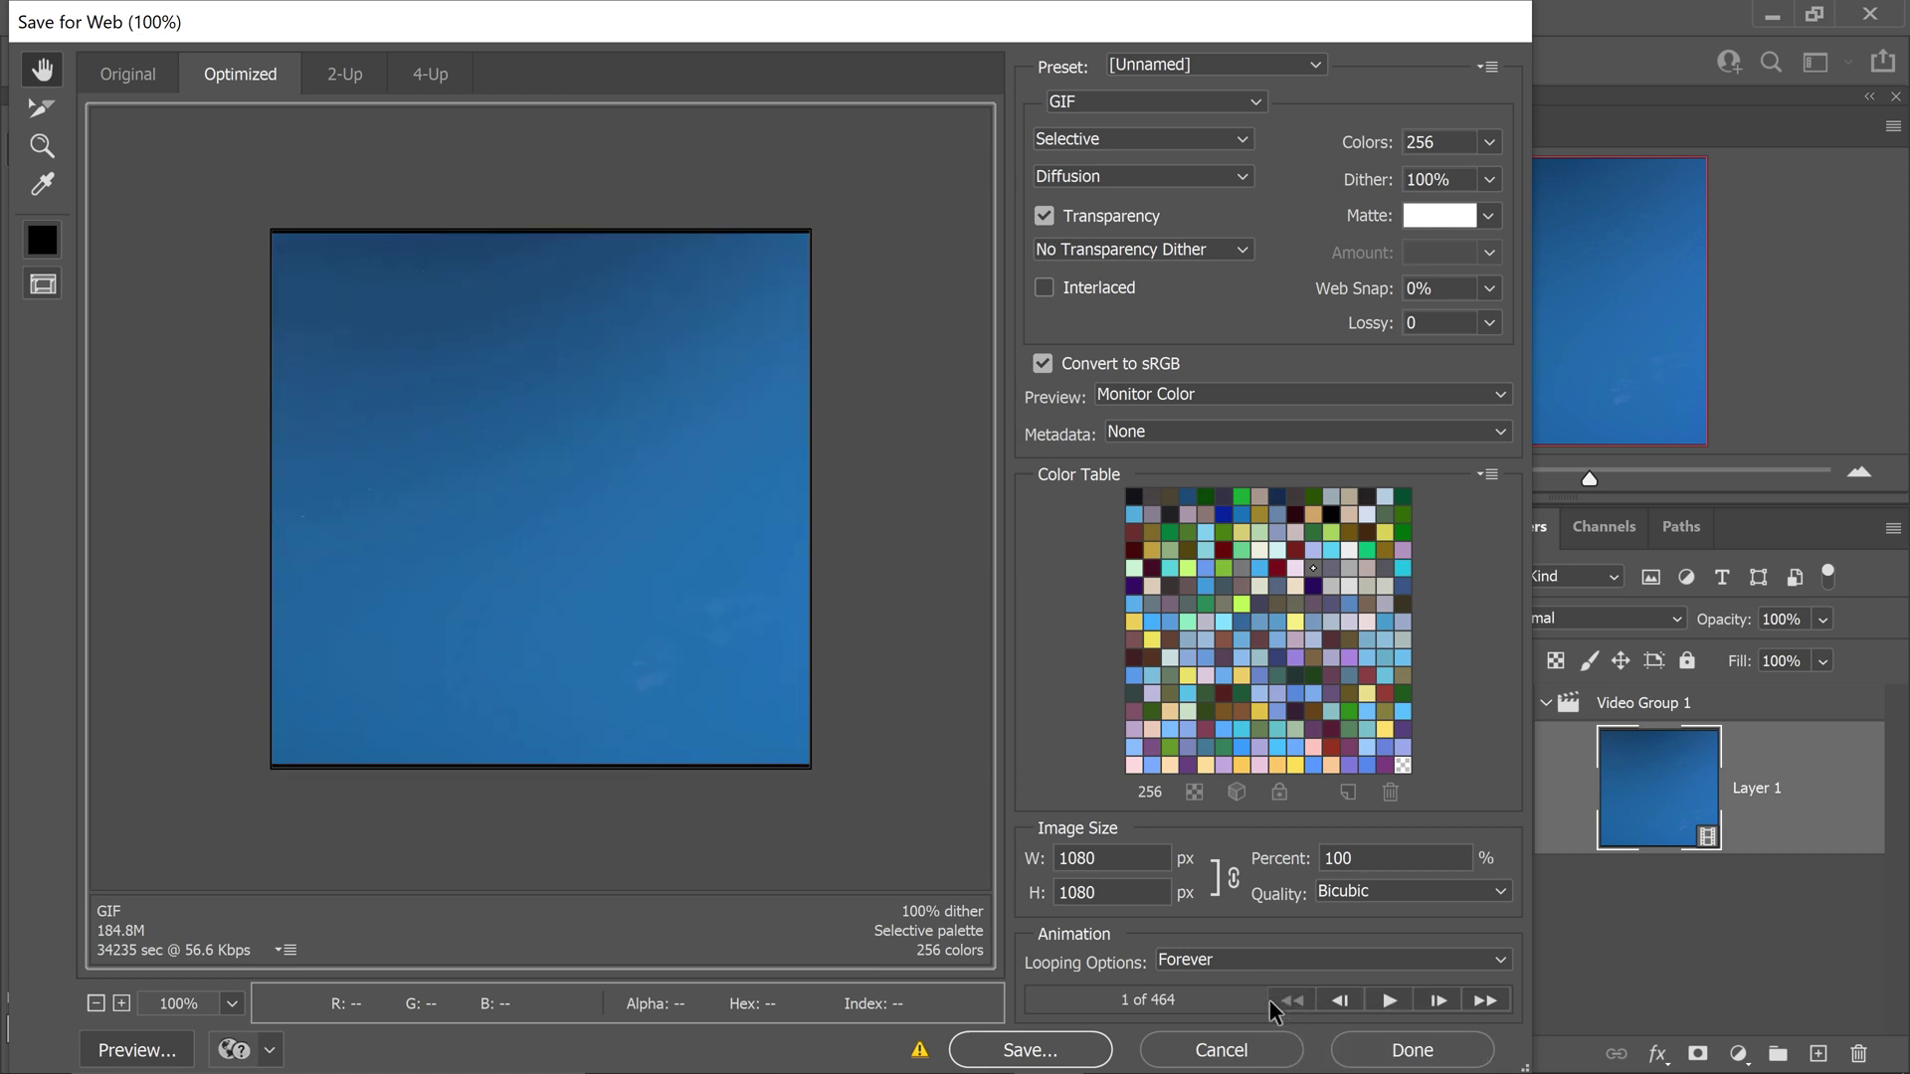
# Step: Cancel the export and pick the GTA 5 Drift Clip file for a Video Frames to Layers import
pyautogui.click(1229, 1052)
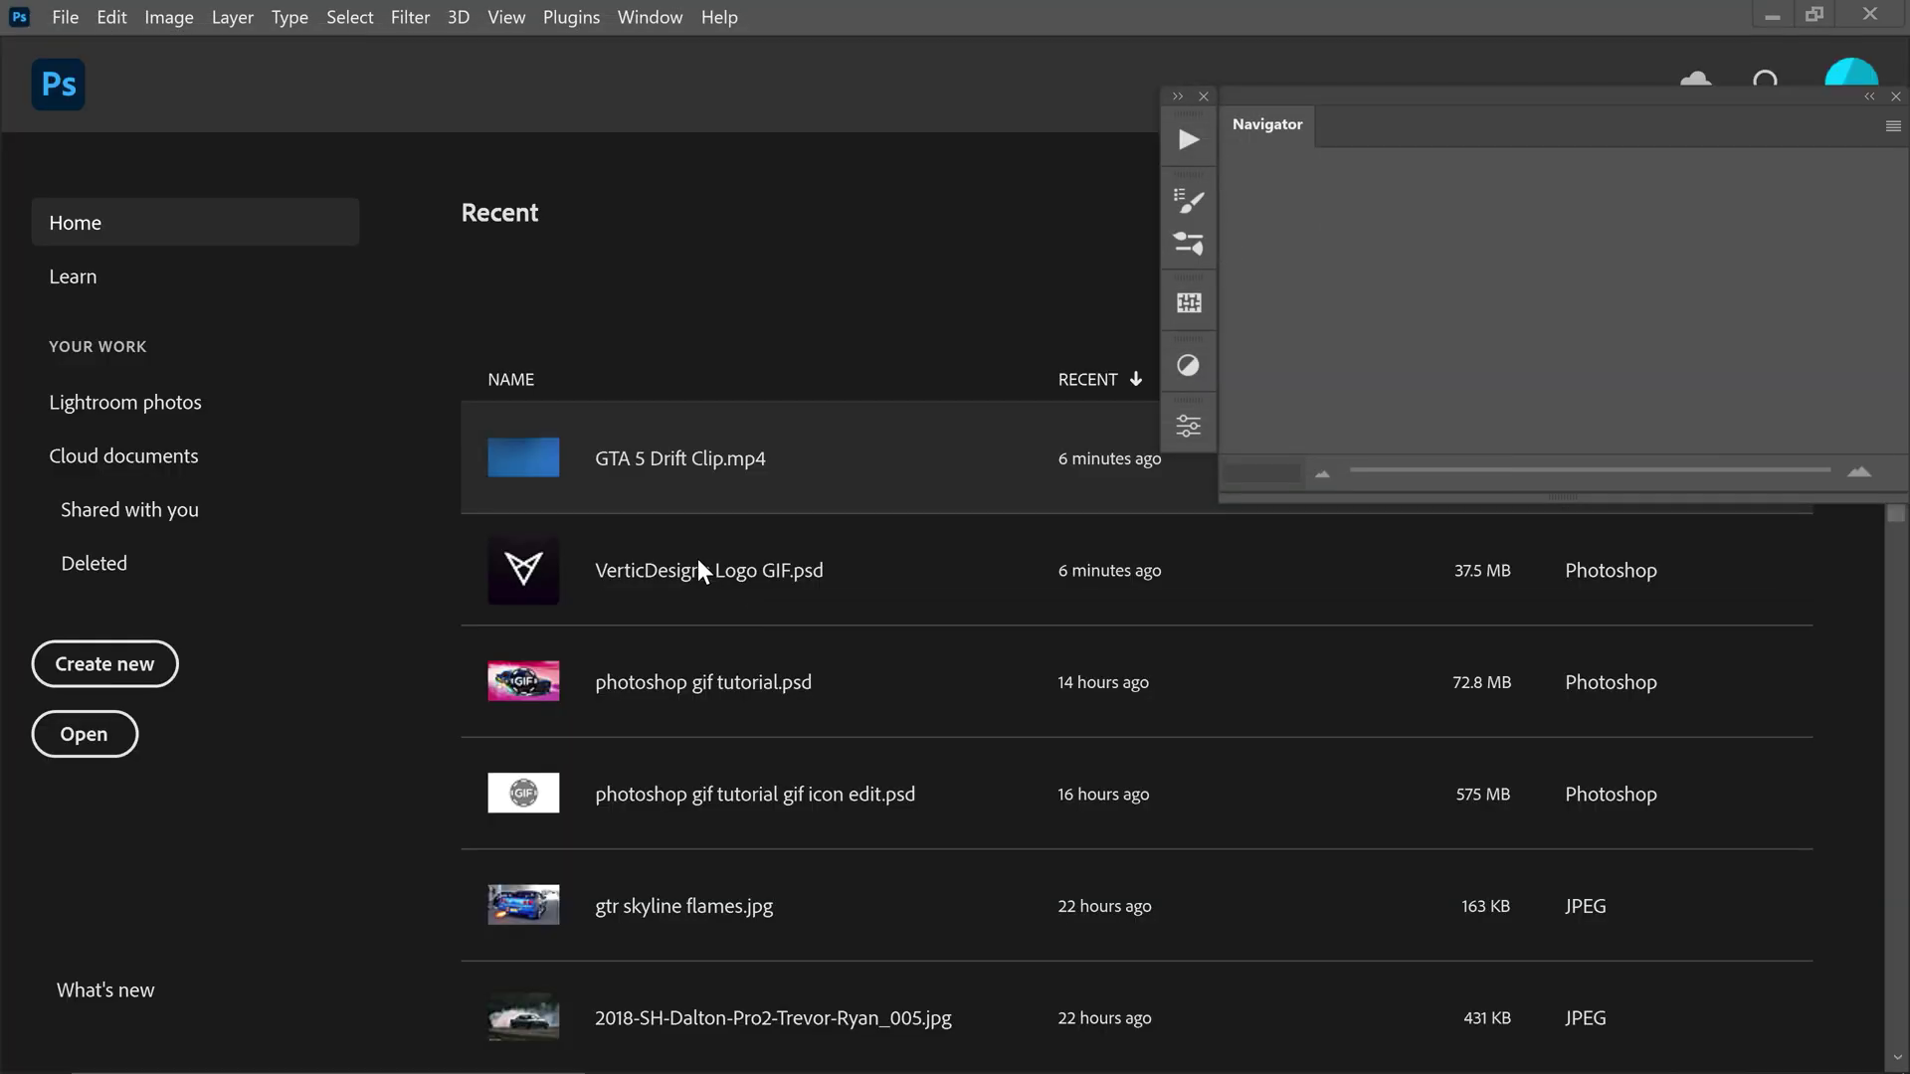
pyautogui.click(66, 17)
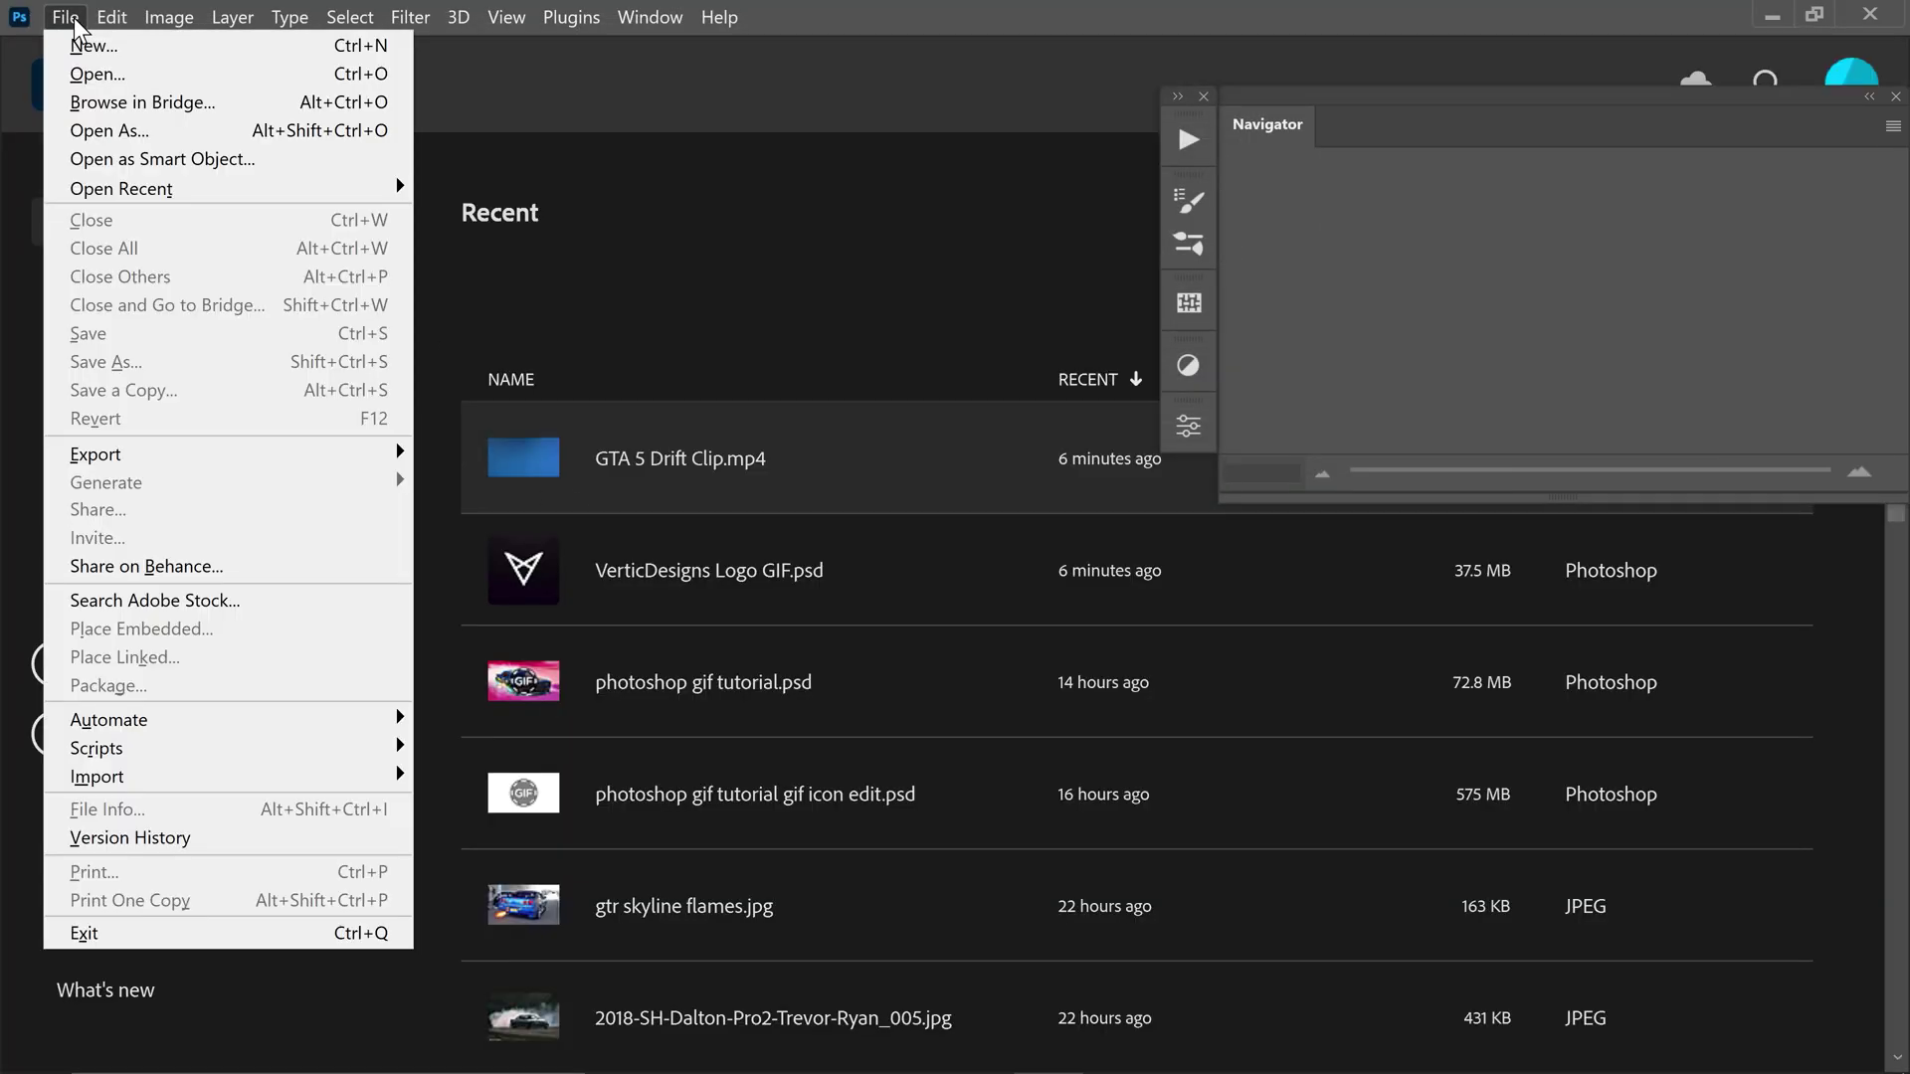
pyautogui.moveTo(129, 779)
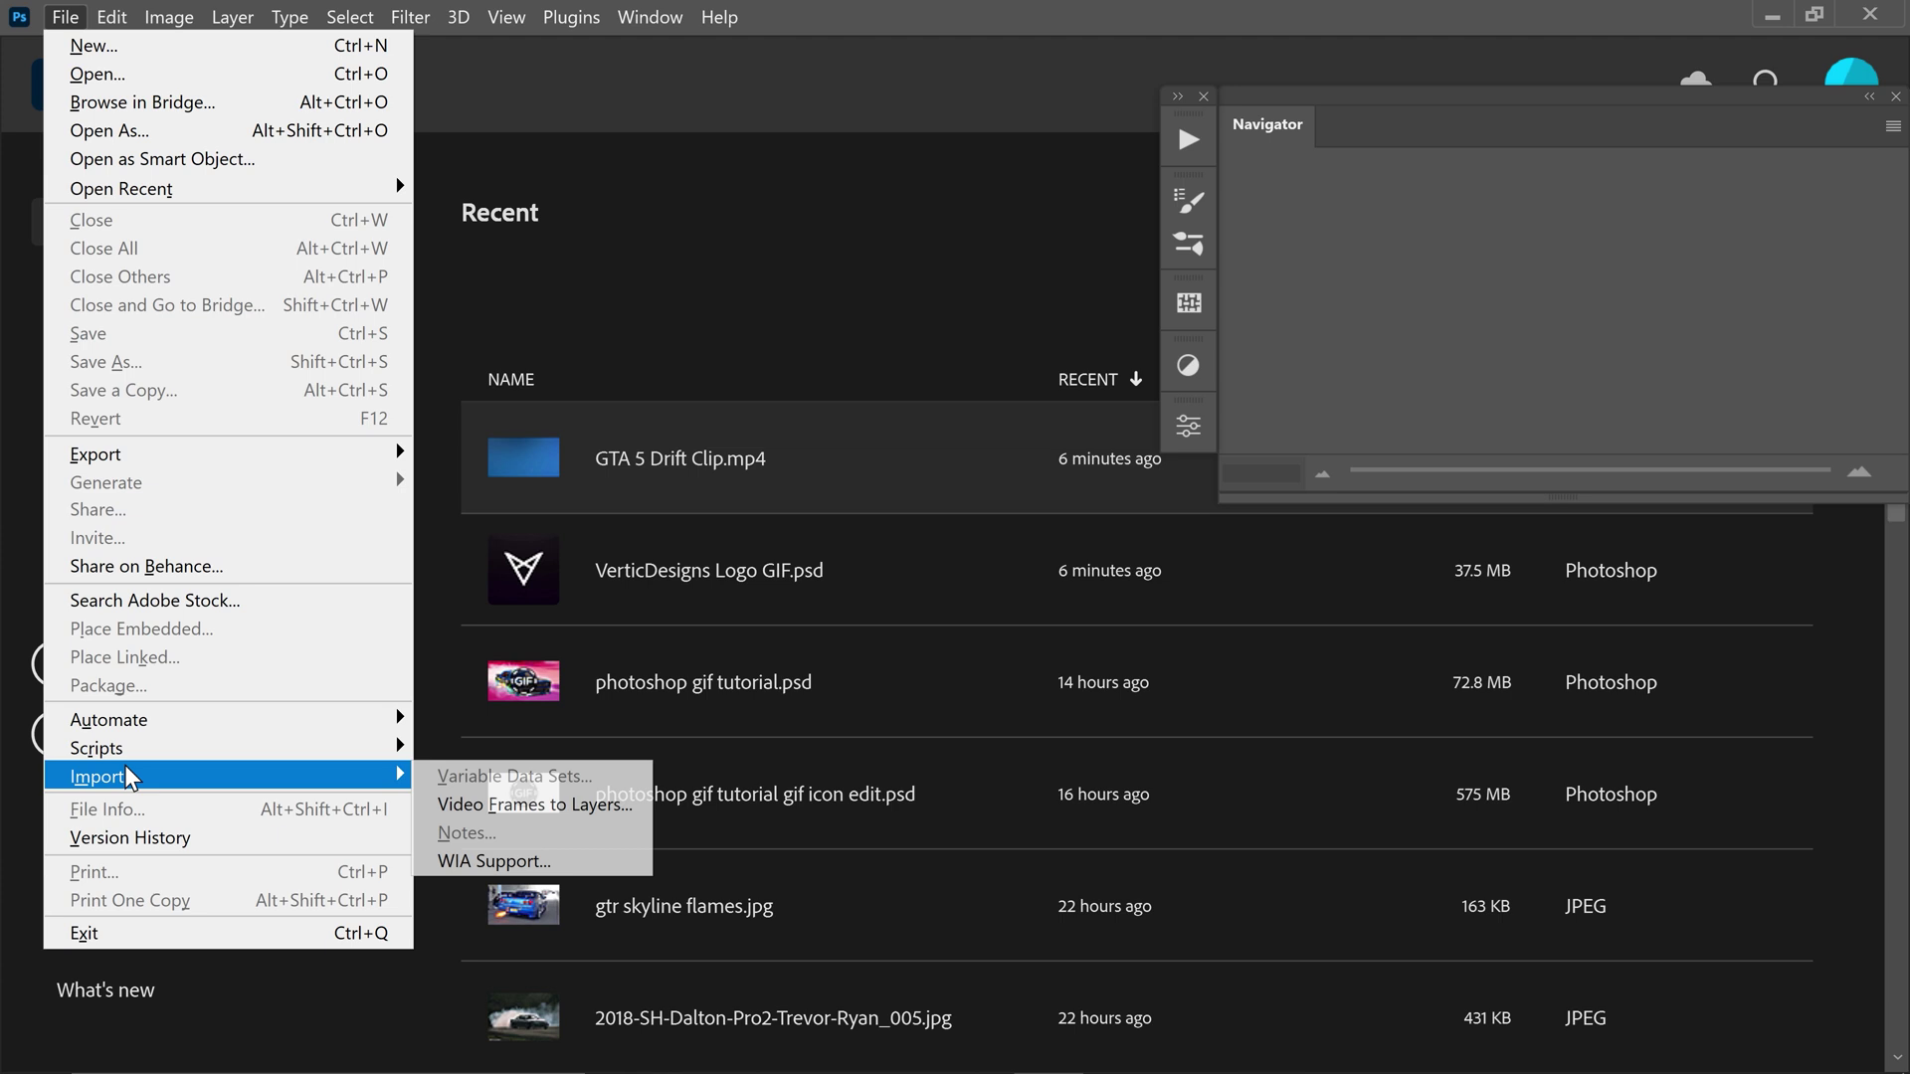
pyautogui.click(511, 804)
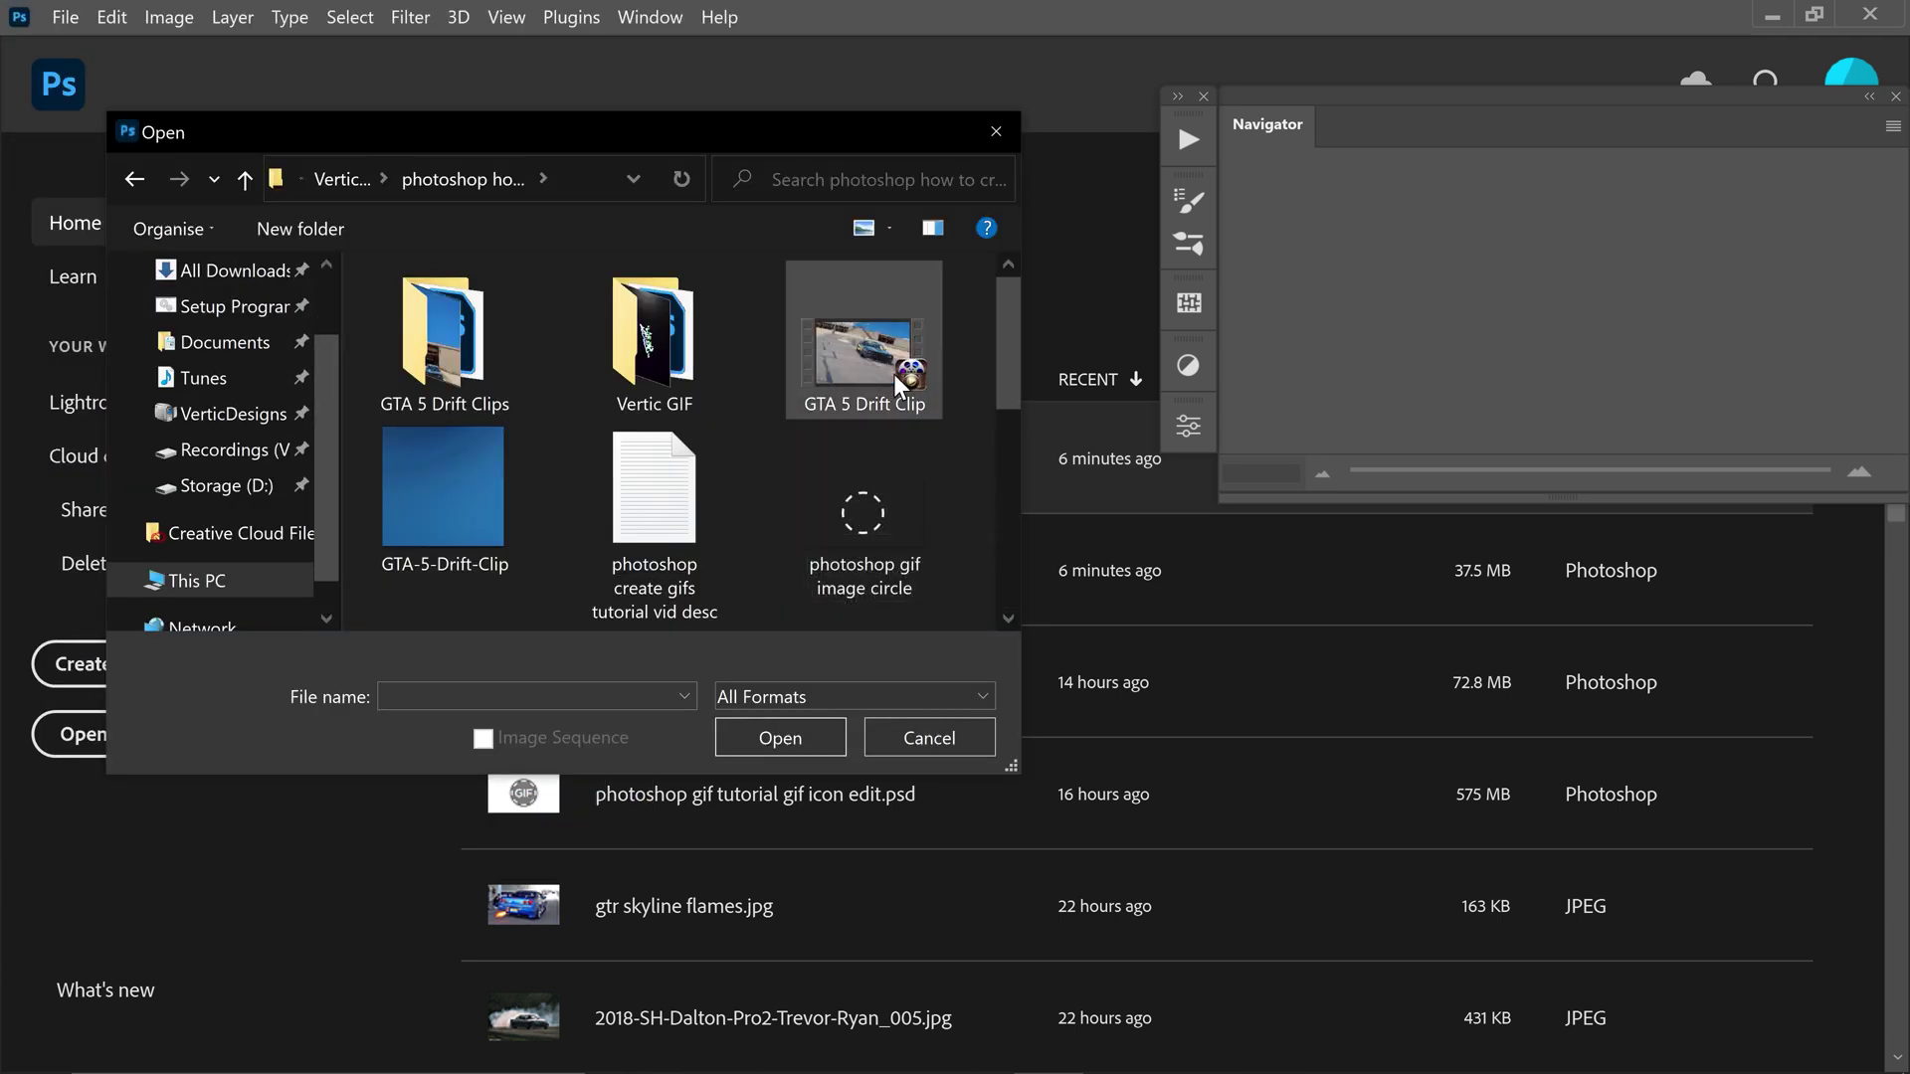
pyautogui.click(862, 378)
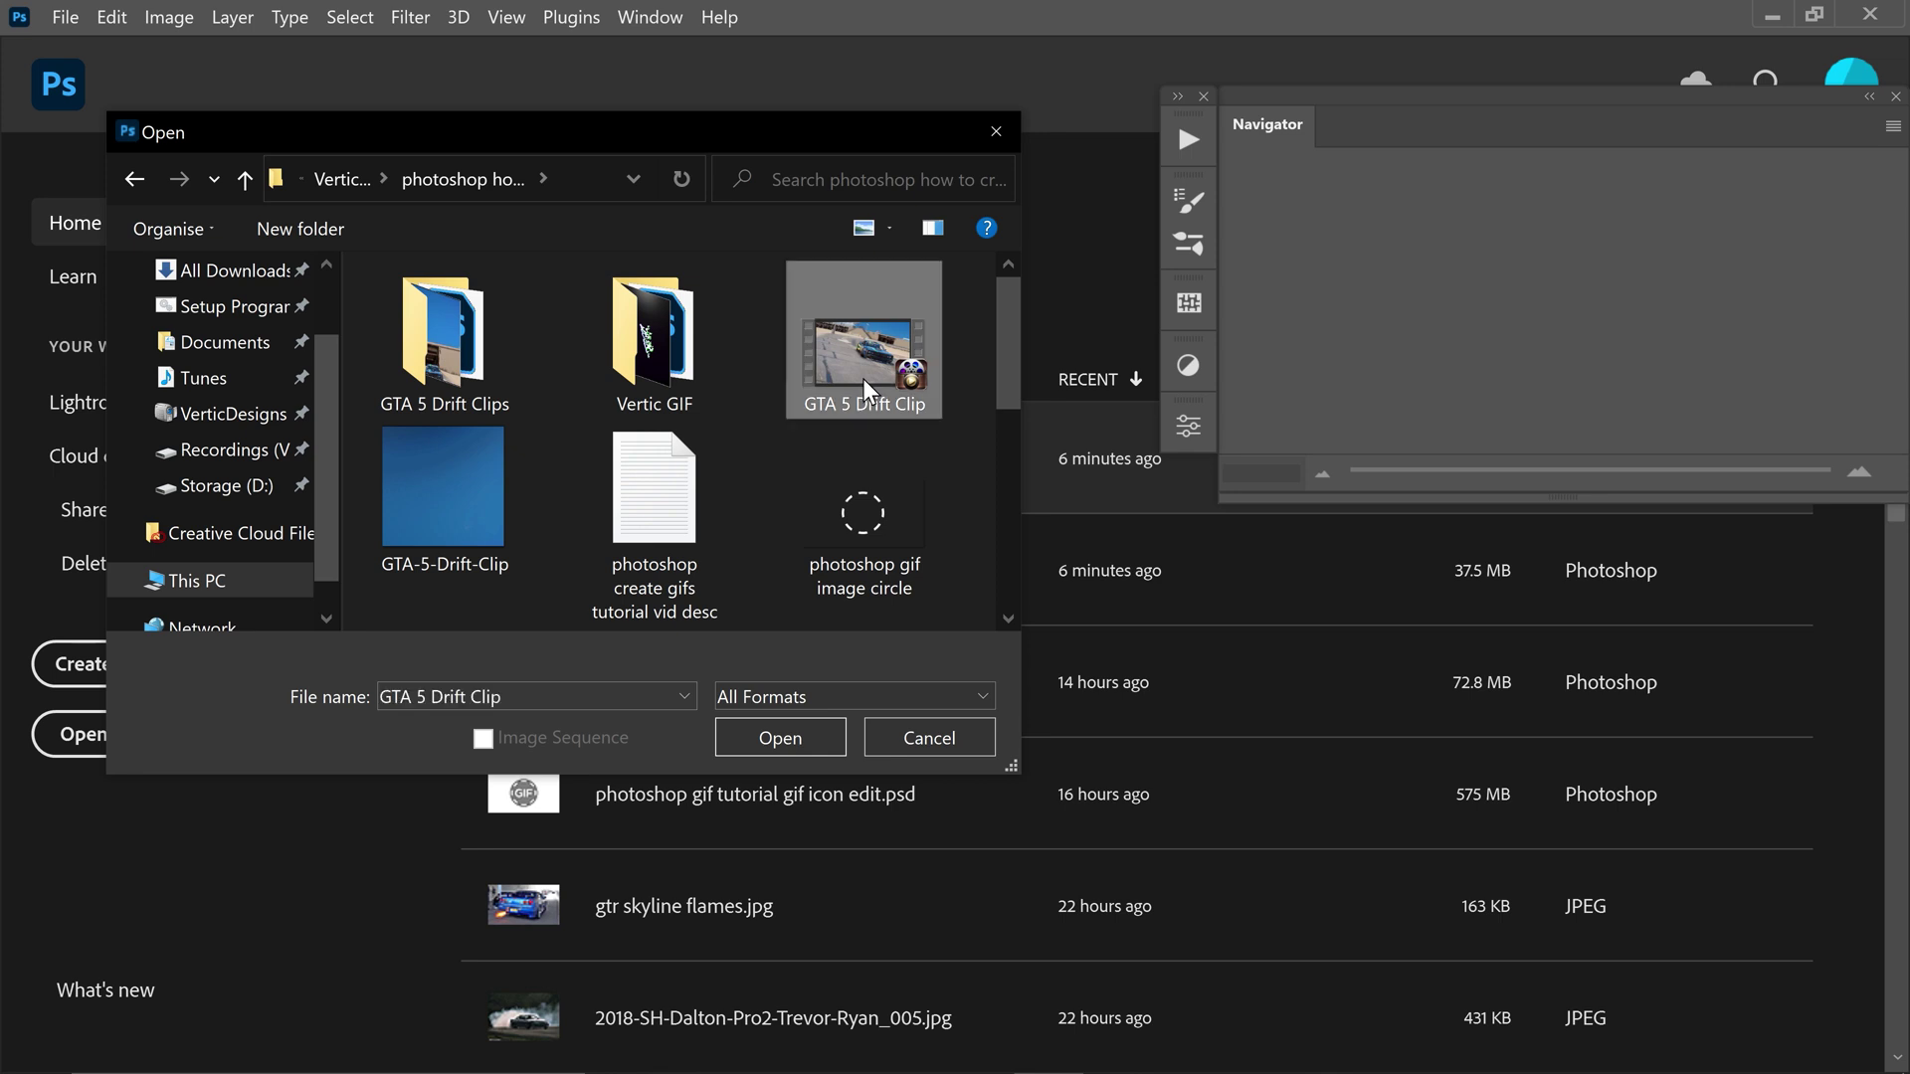
pyautogui.click(792, 742)
# Step: Trim the end of the import range and import it as a frame animation, accepting the size warning
pyautogui.moveTo(1003, 246); pyautogui.dragTo(666, 518)
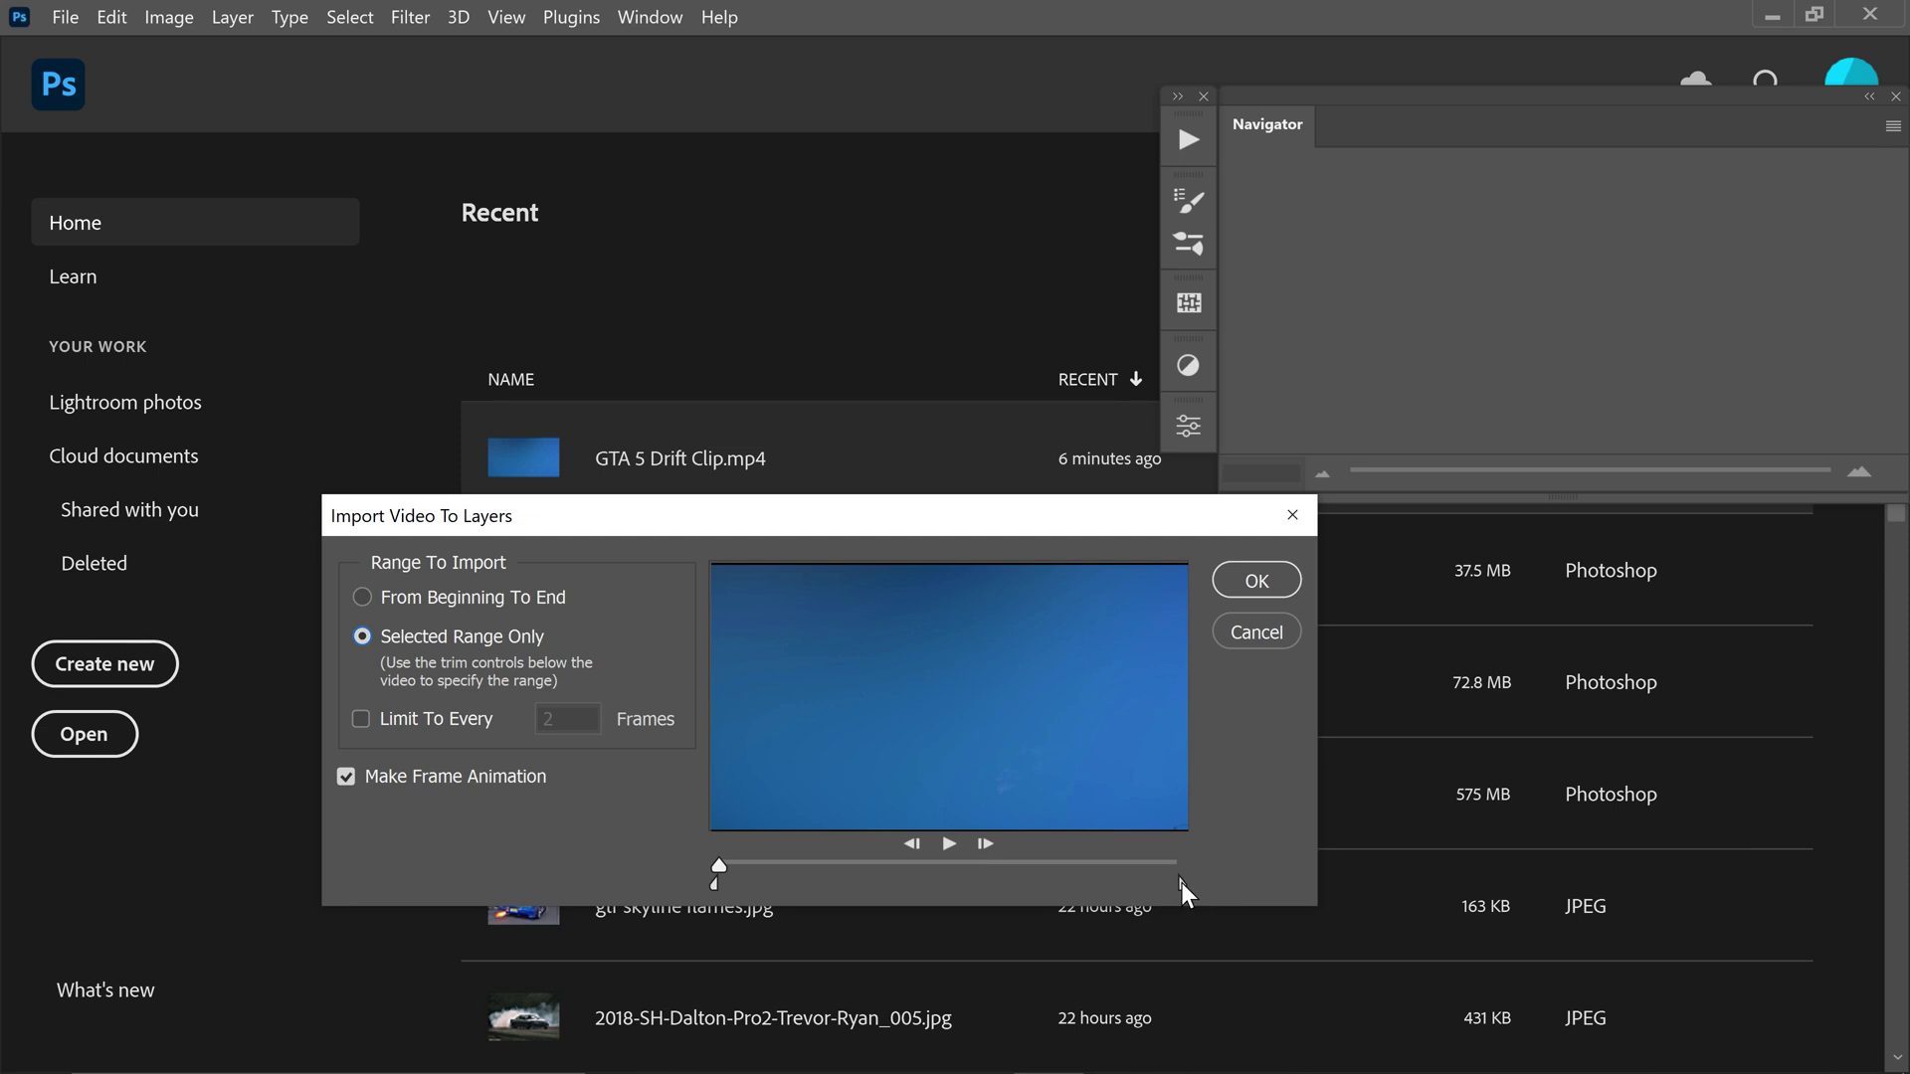
pyautogui.moveTo(1179, 882)
pyautogui.mouseDown()
pyautogui.moveTo(889, 878)
pyautogui.moveTo(1060, 885)
pyautogui.mouseUp()
pyautogui.click(1253, 585)
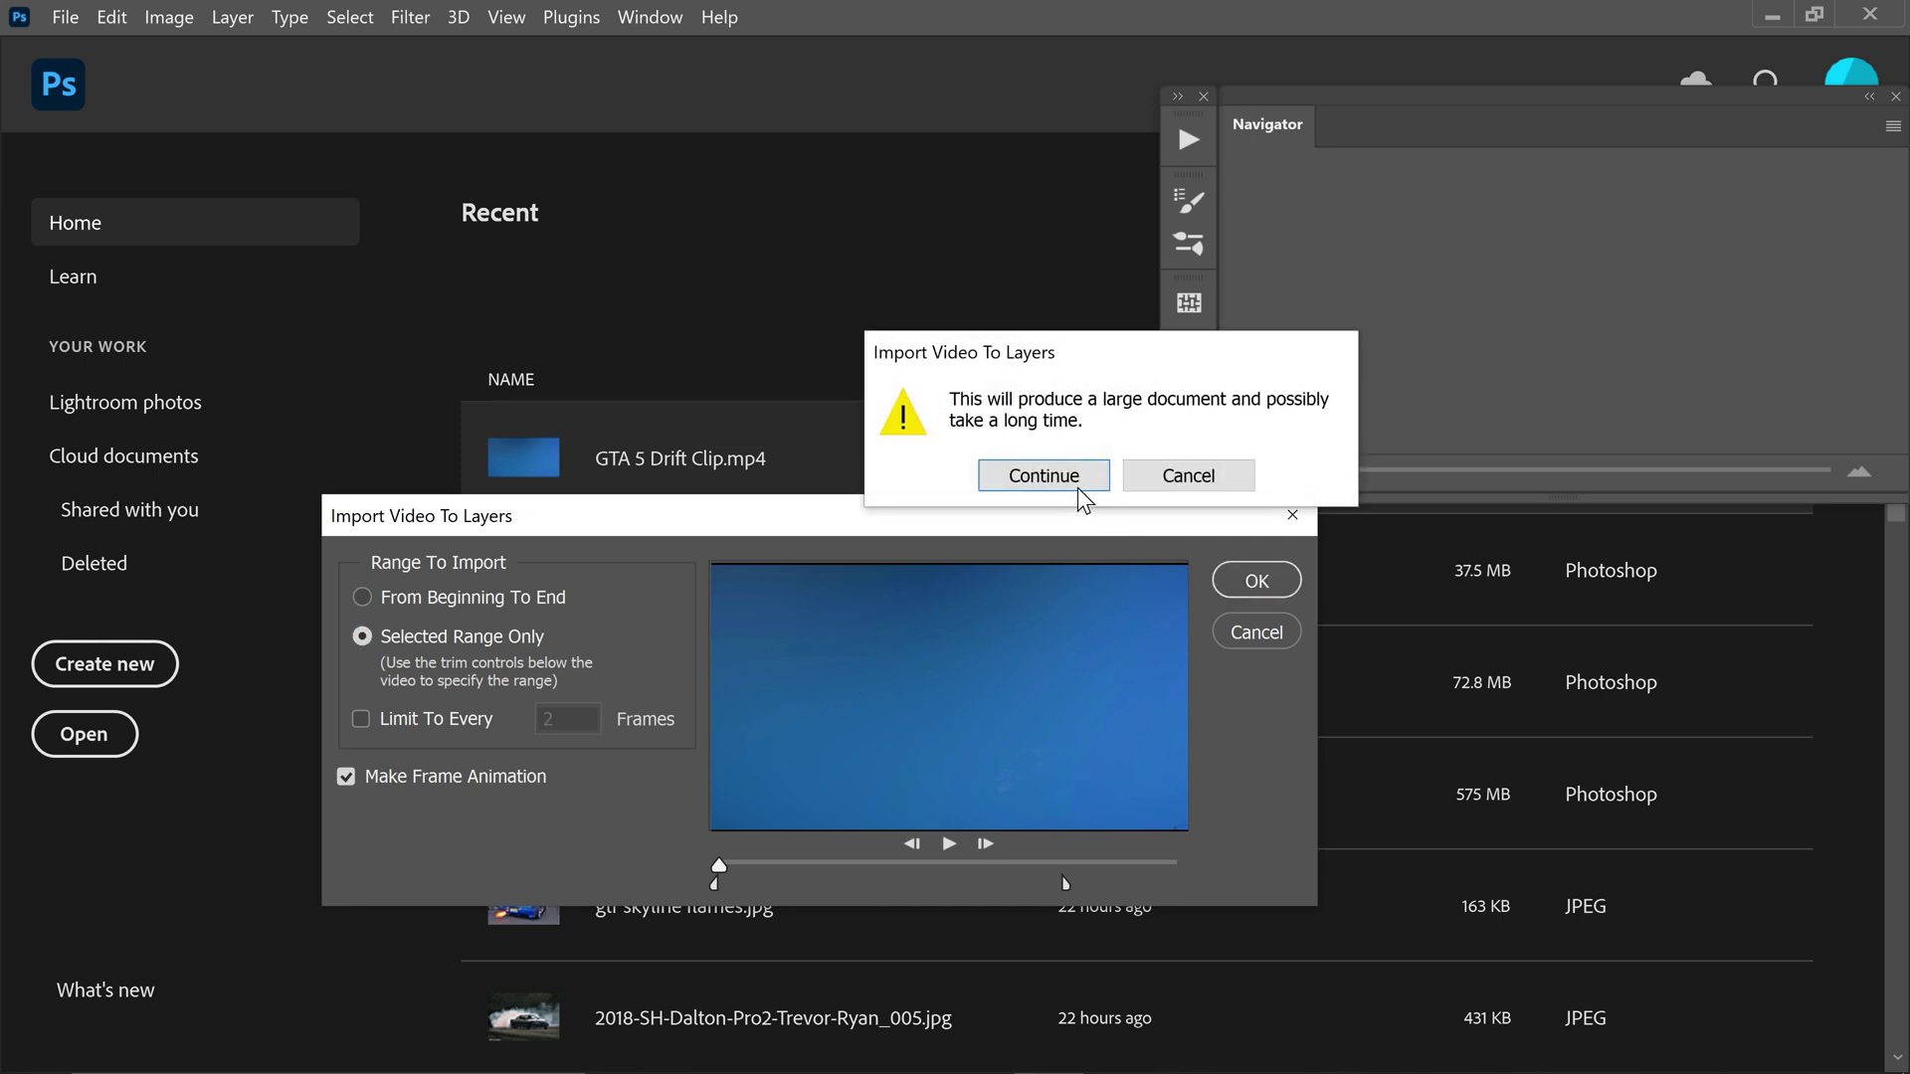
pyautogui.click(1044, 475)
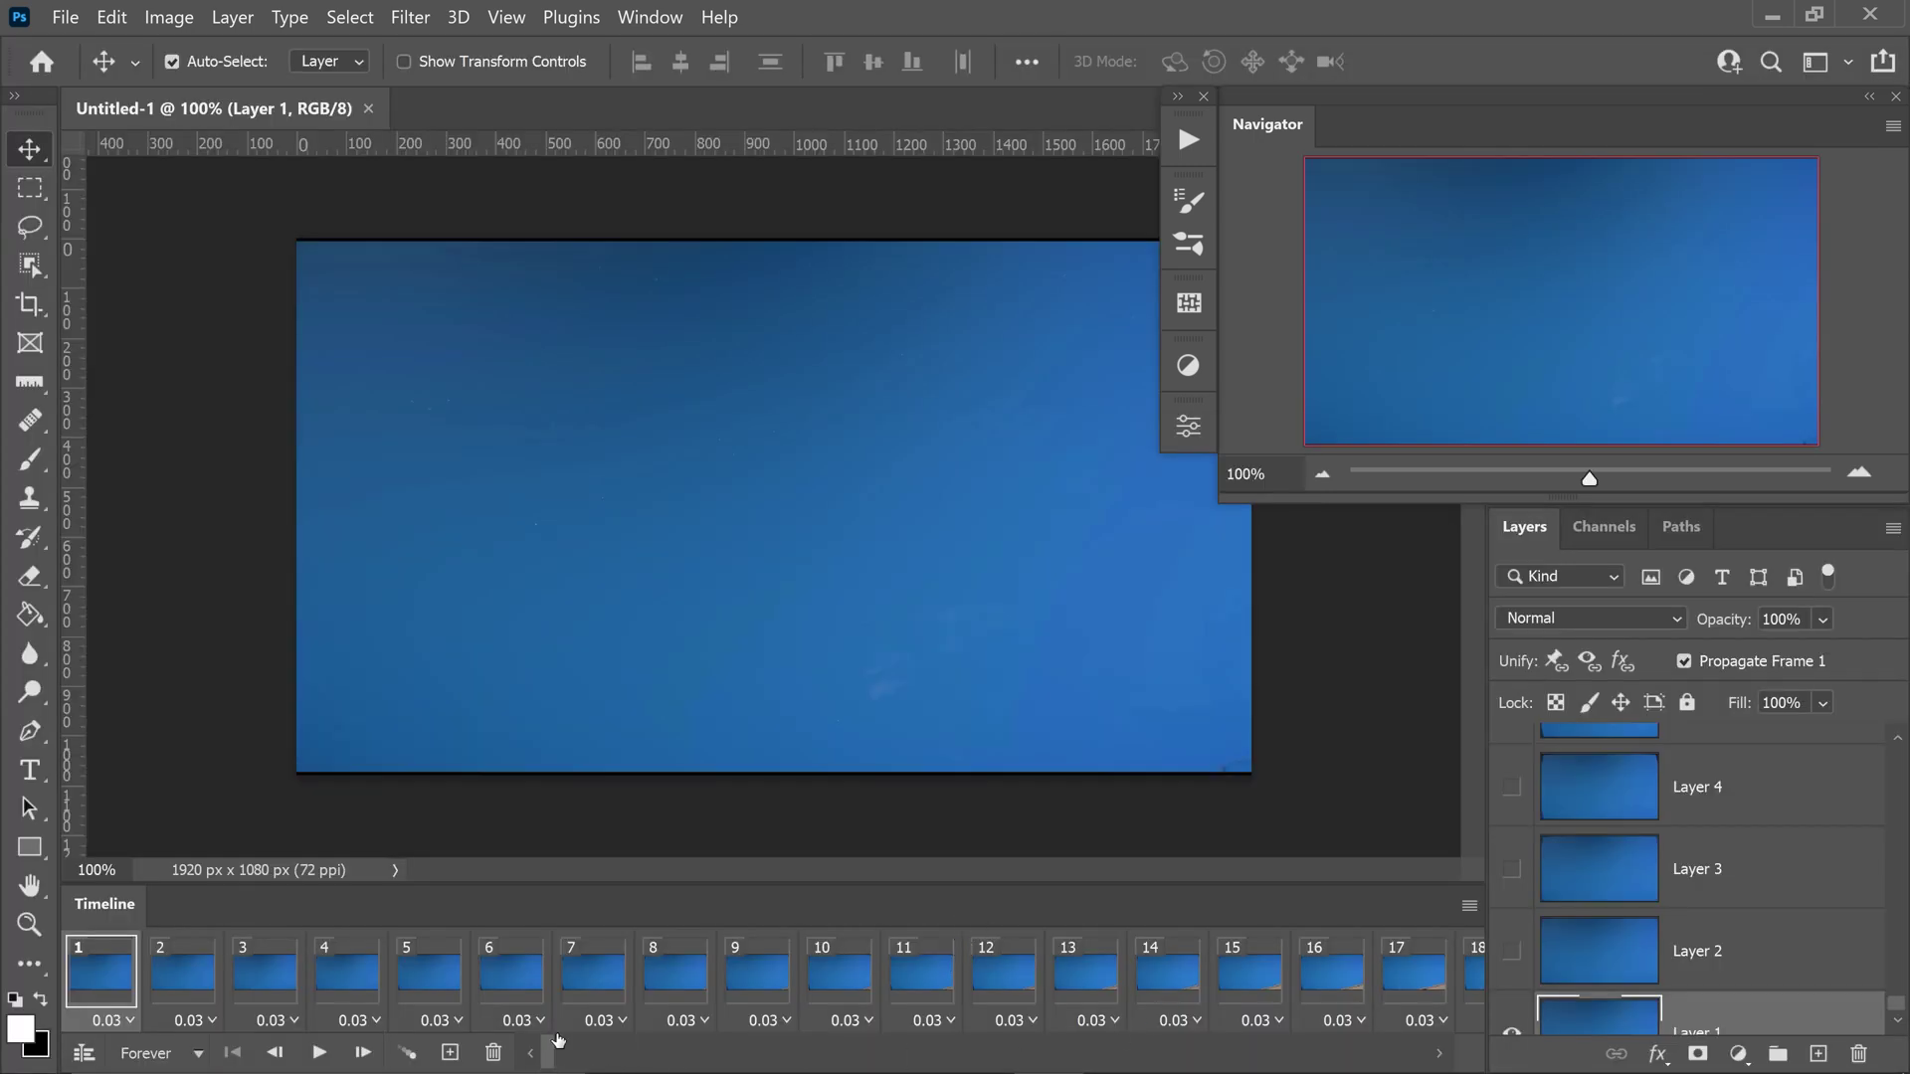
# Step: Import a later range of GTA 5 Drift Clip as video frames to layers into Untitled-2
pyautogui.click(68, 20)
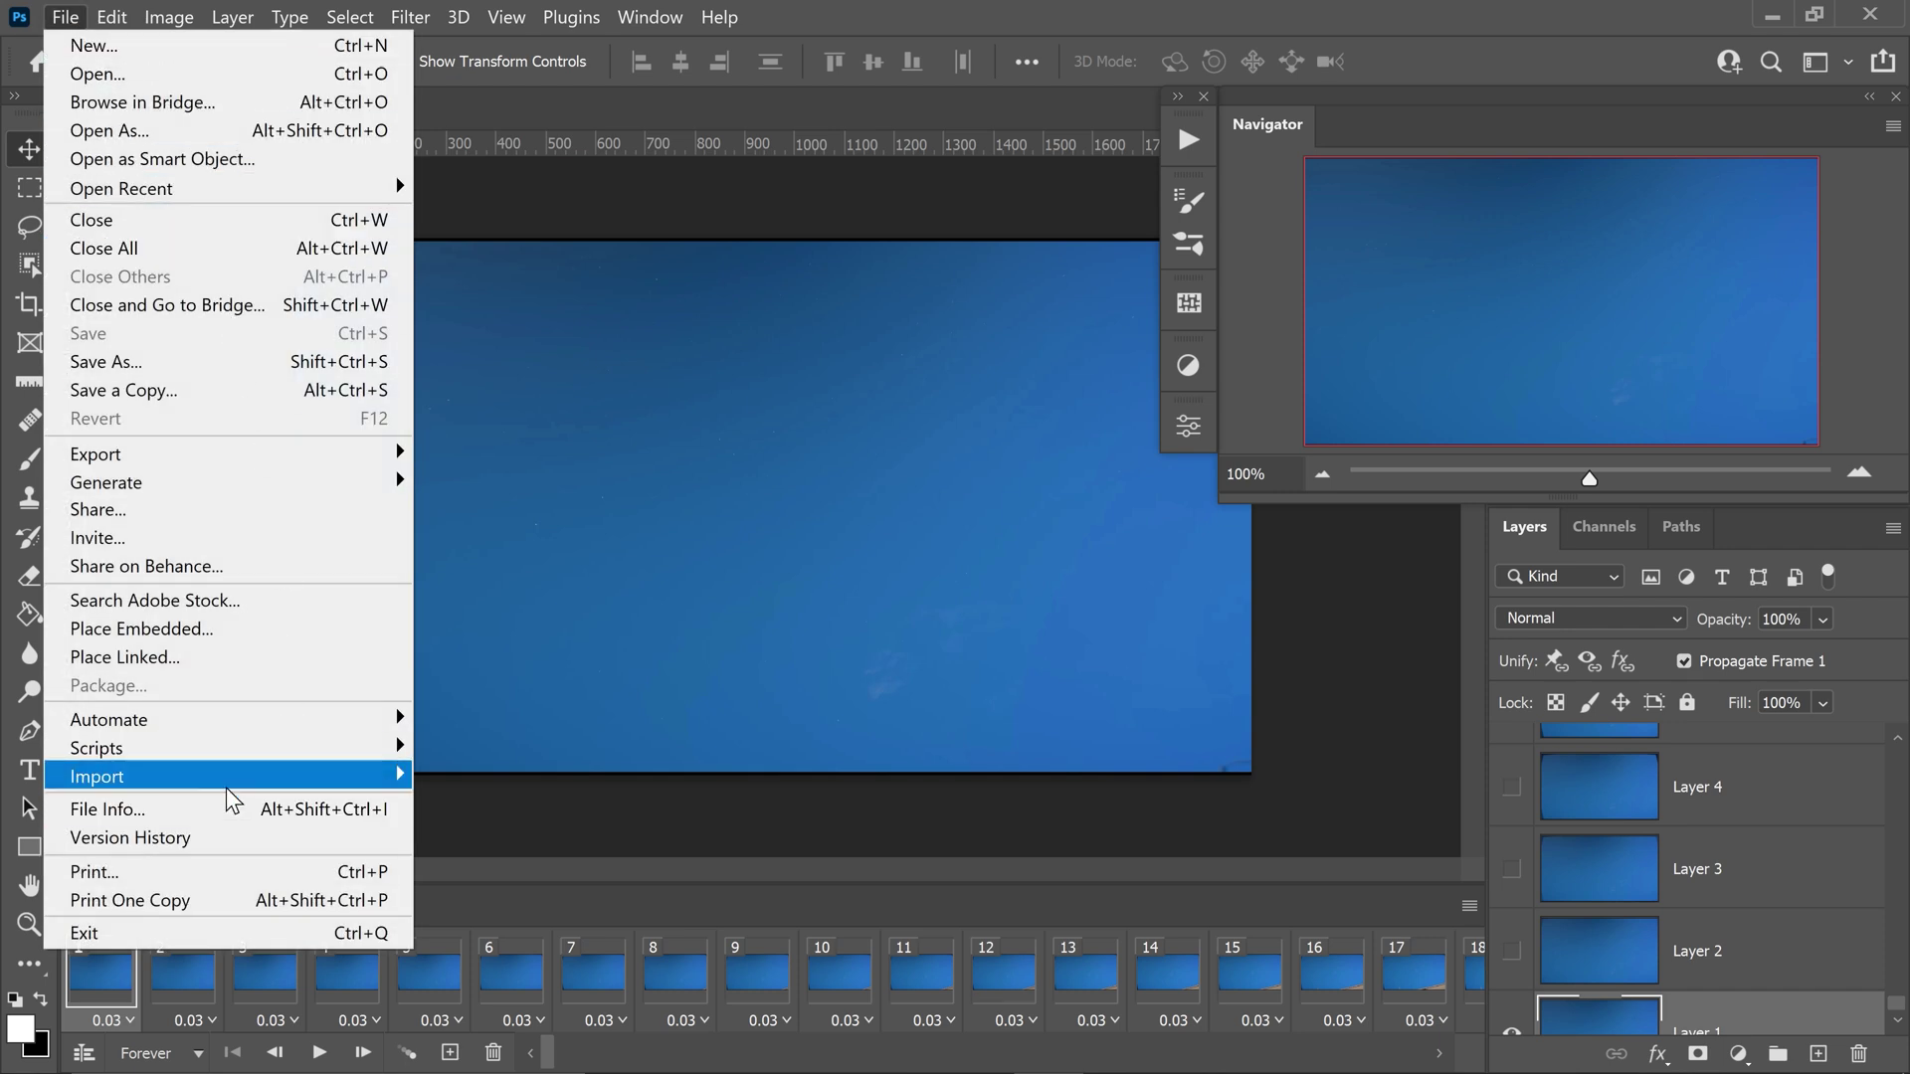
pyautogui.moveTo(229, 779)
pyautogui.click(464, 809)
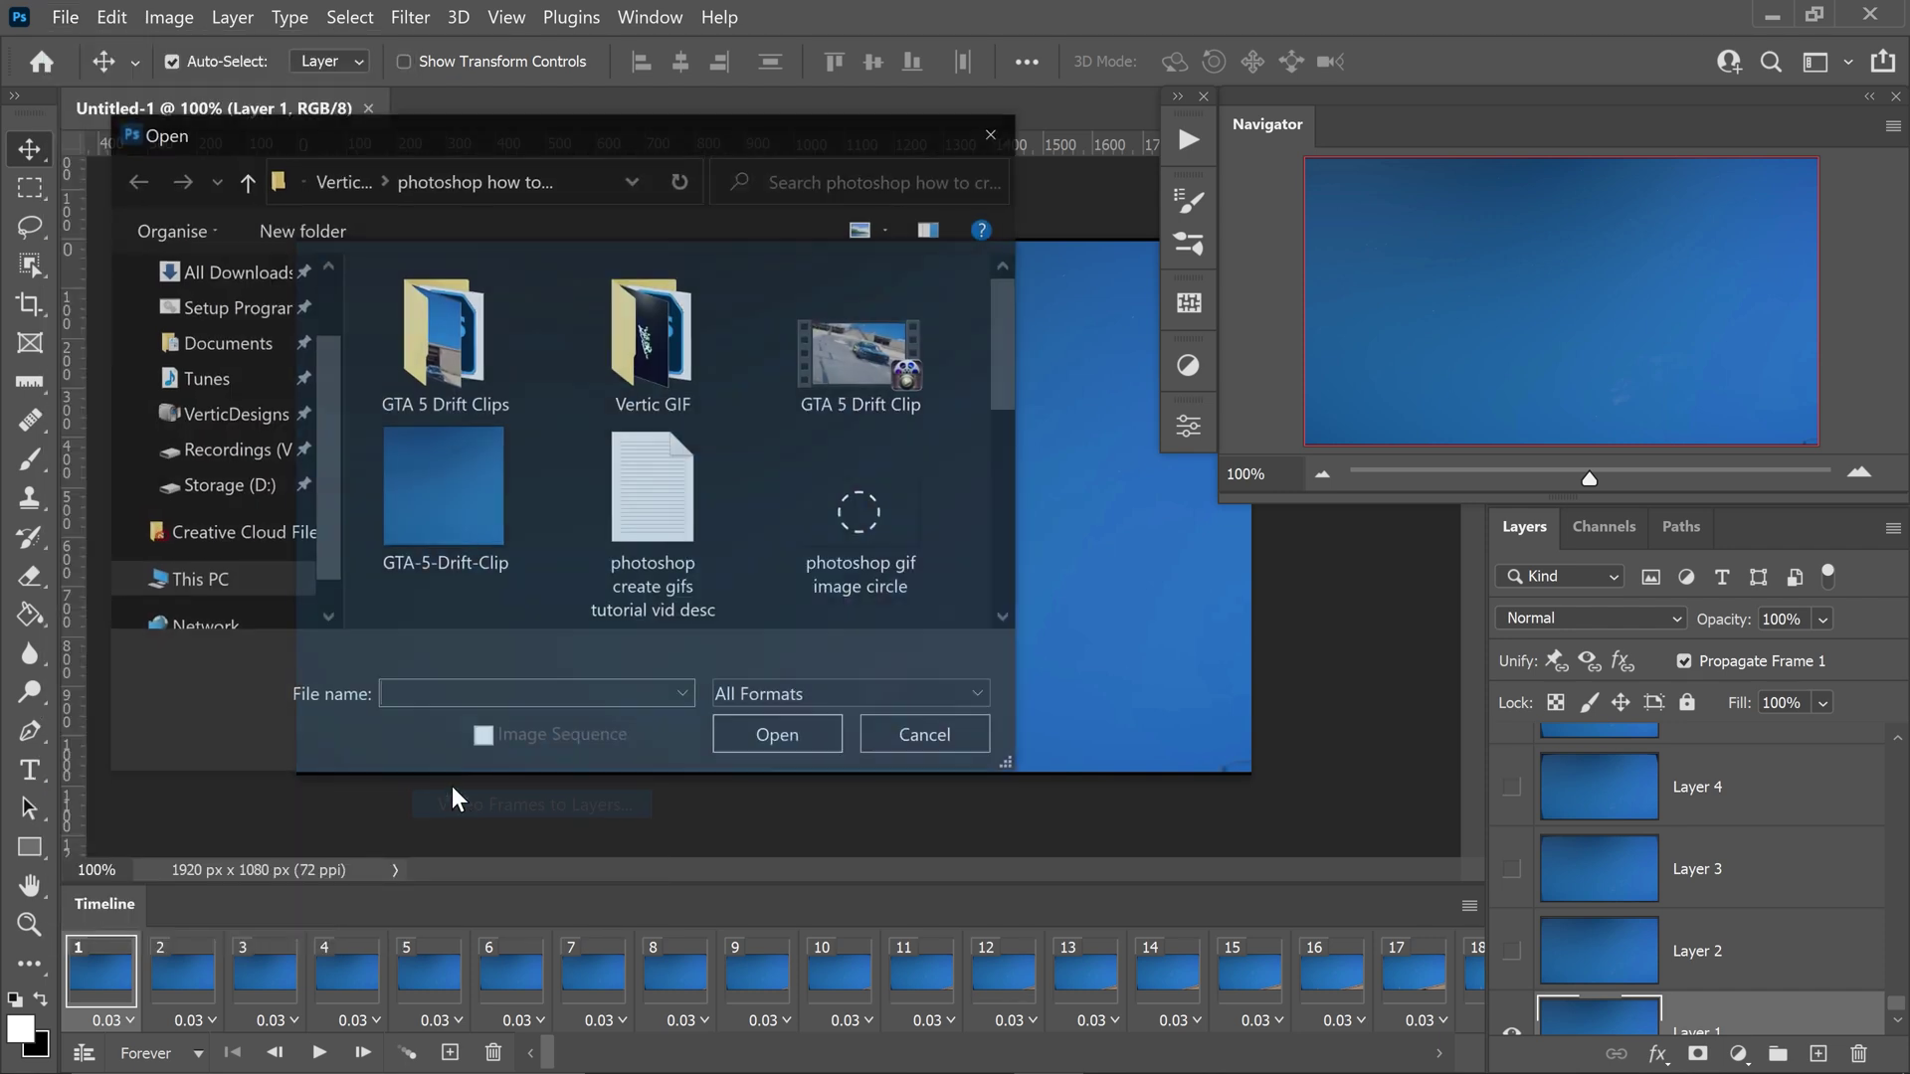
pyautogui.click(885, 360)
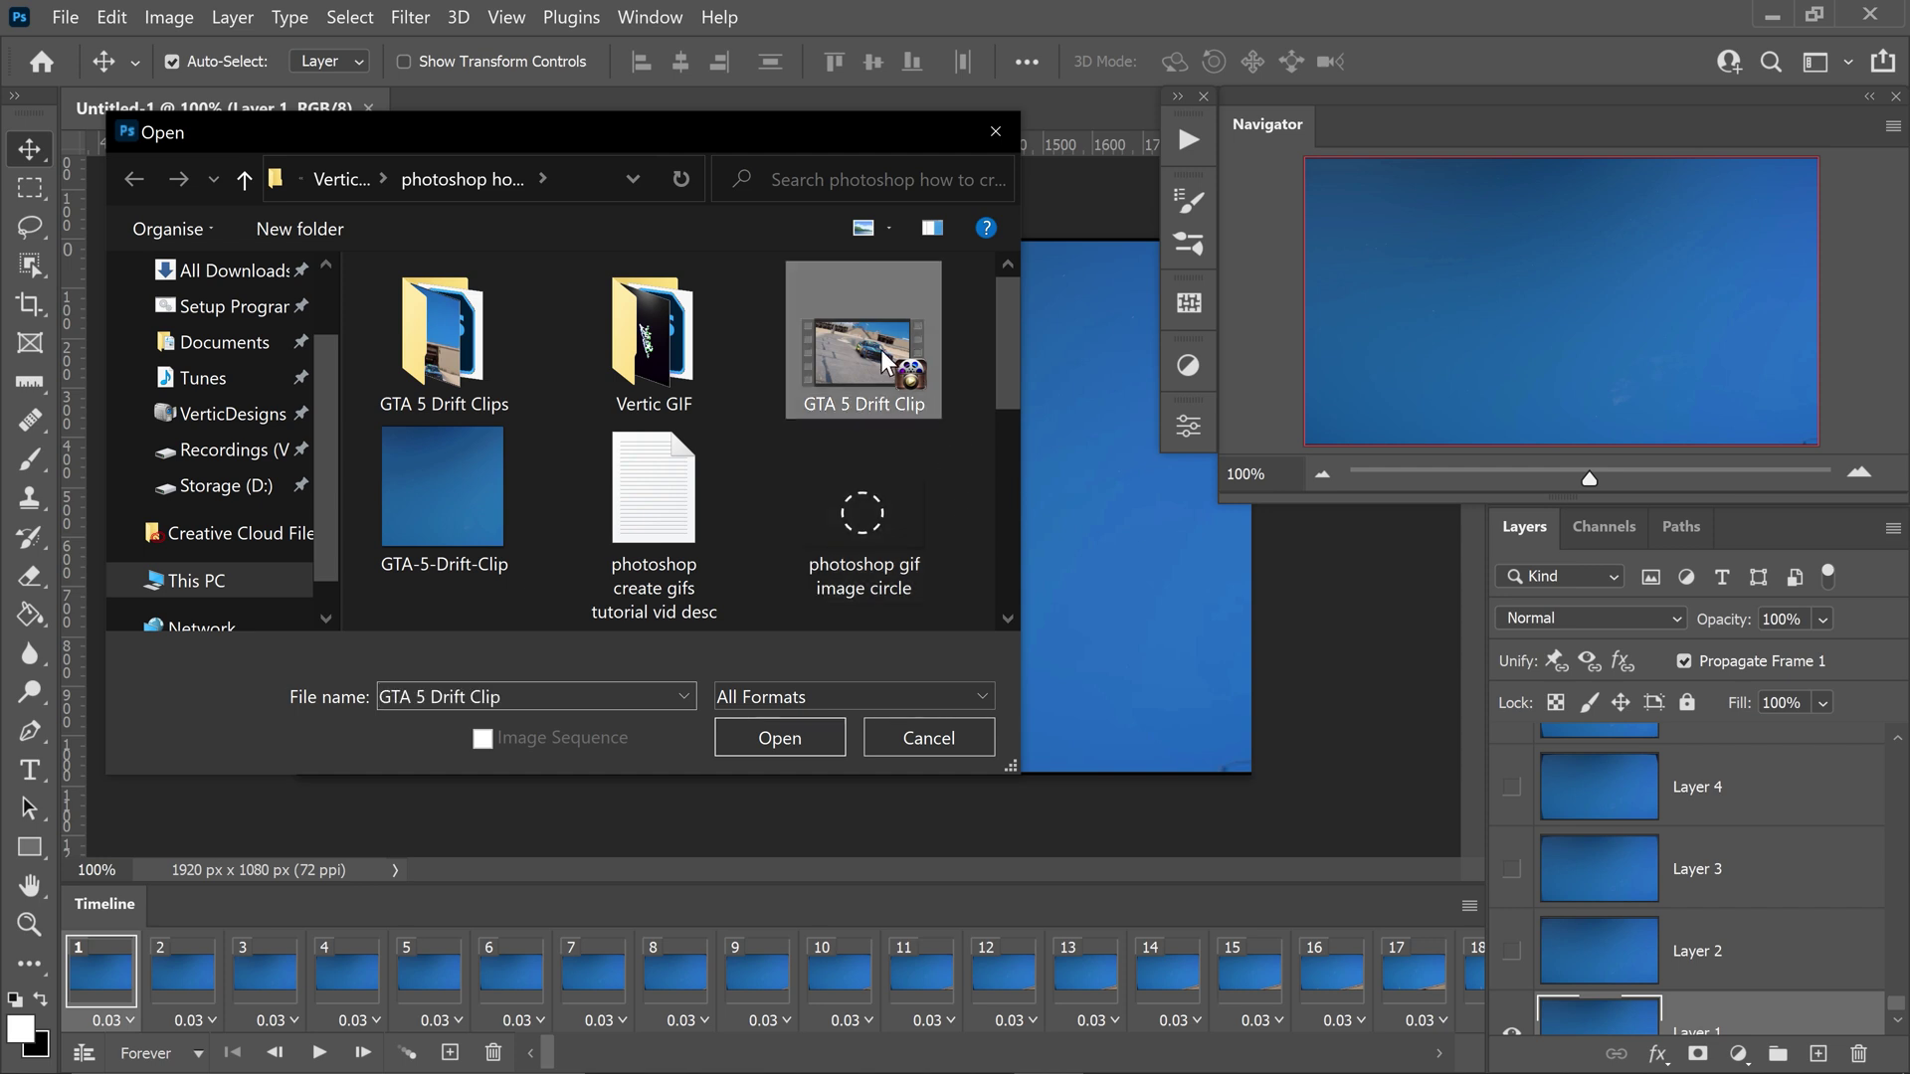
pyautogui.click(794, 742)
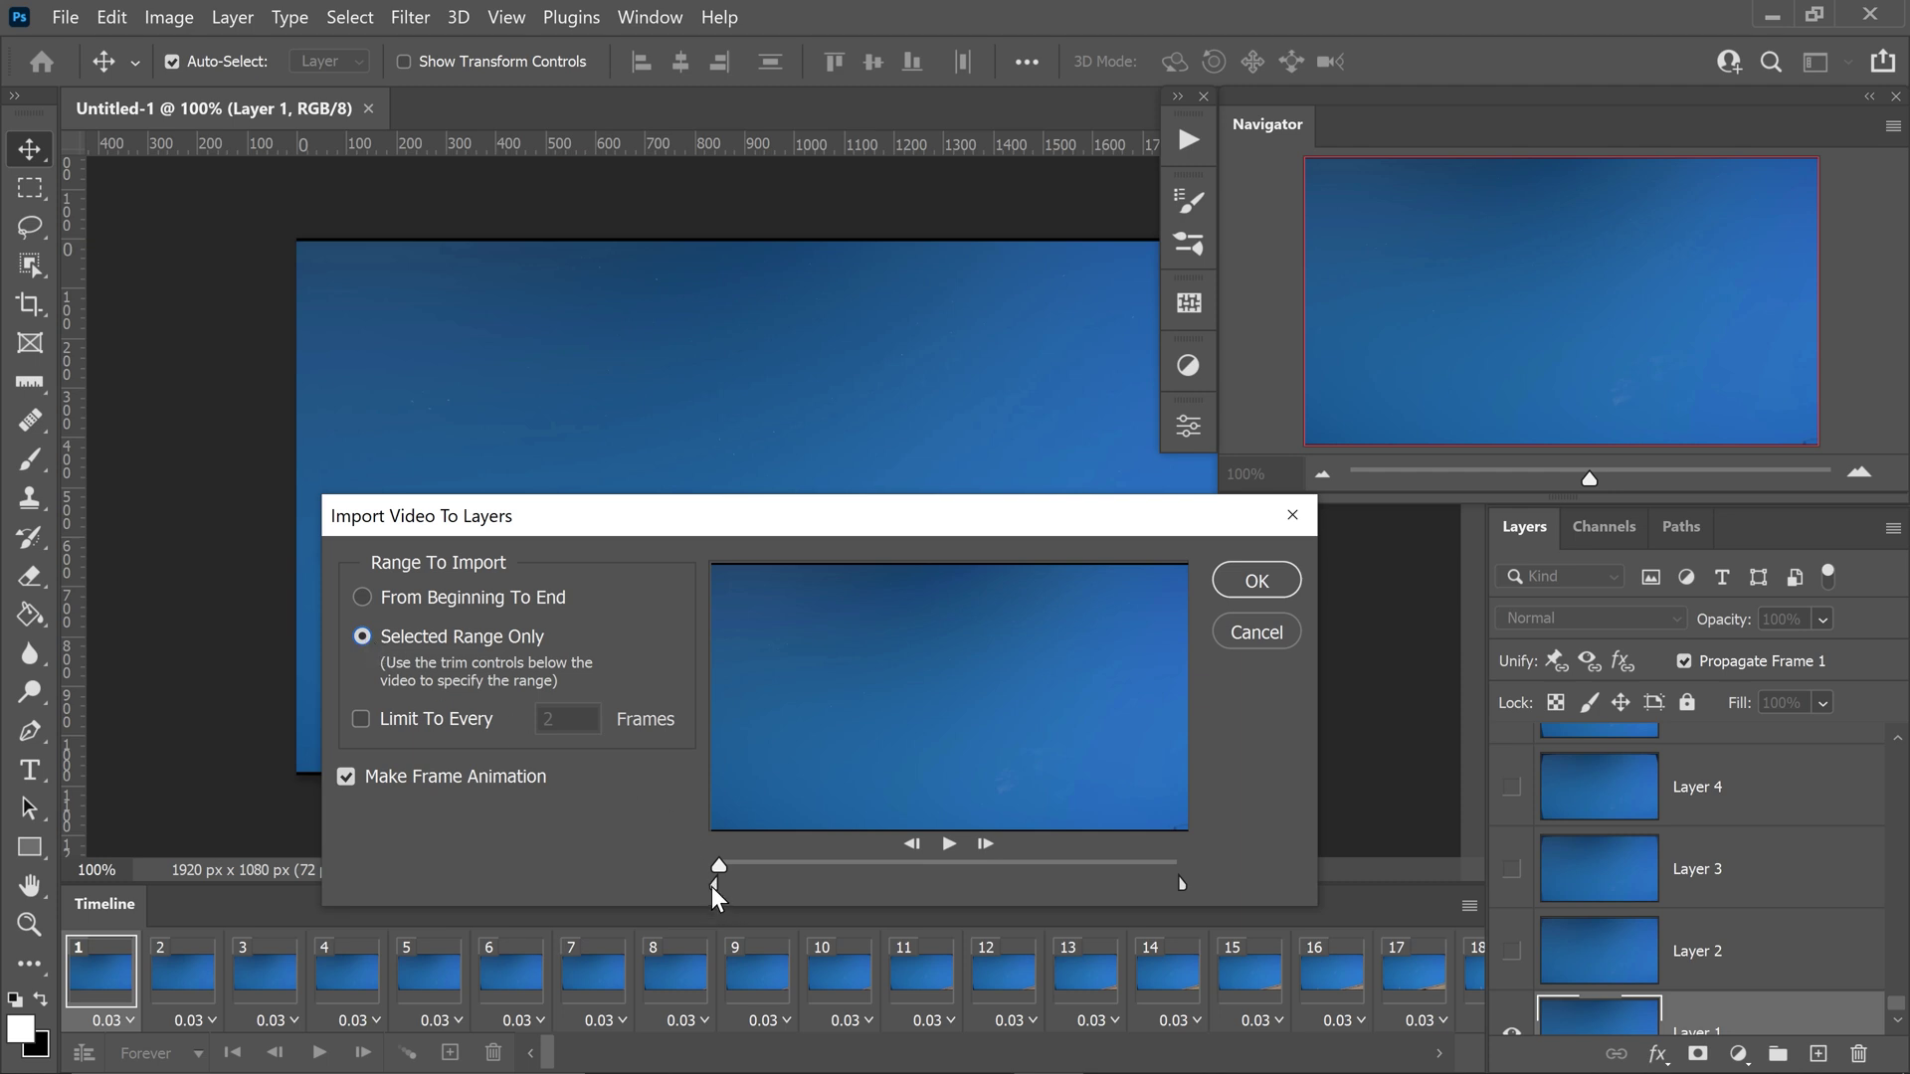
pyautogui.moveTo(712, 886); pyautogui.dragTo(1054, 867)
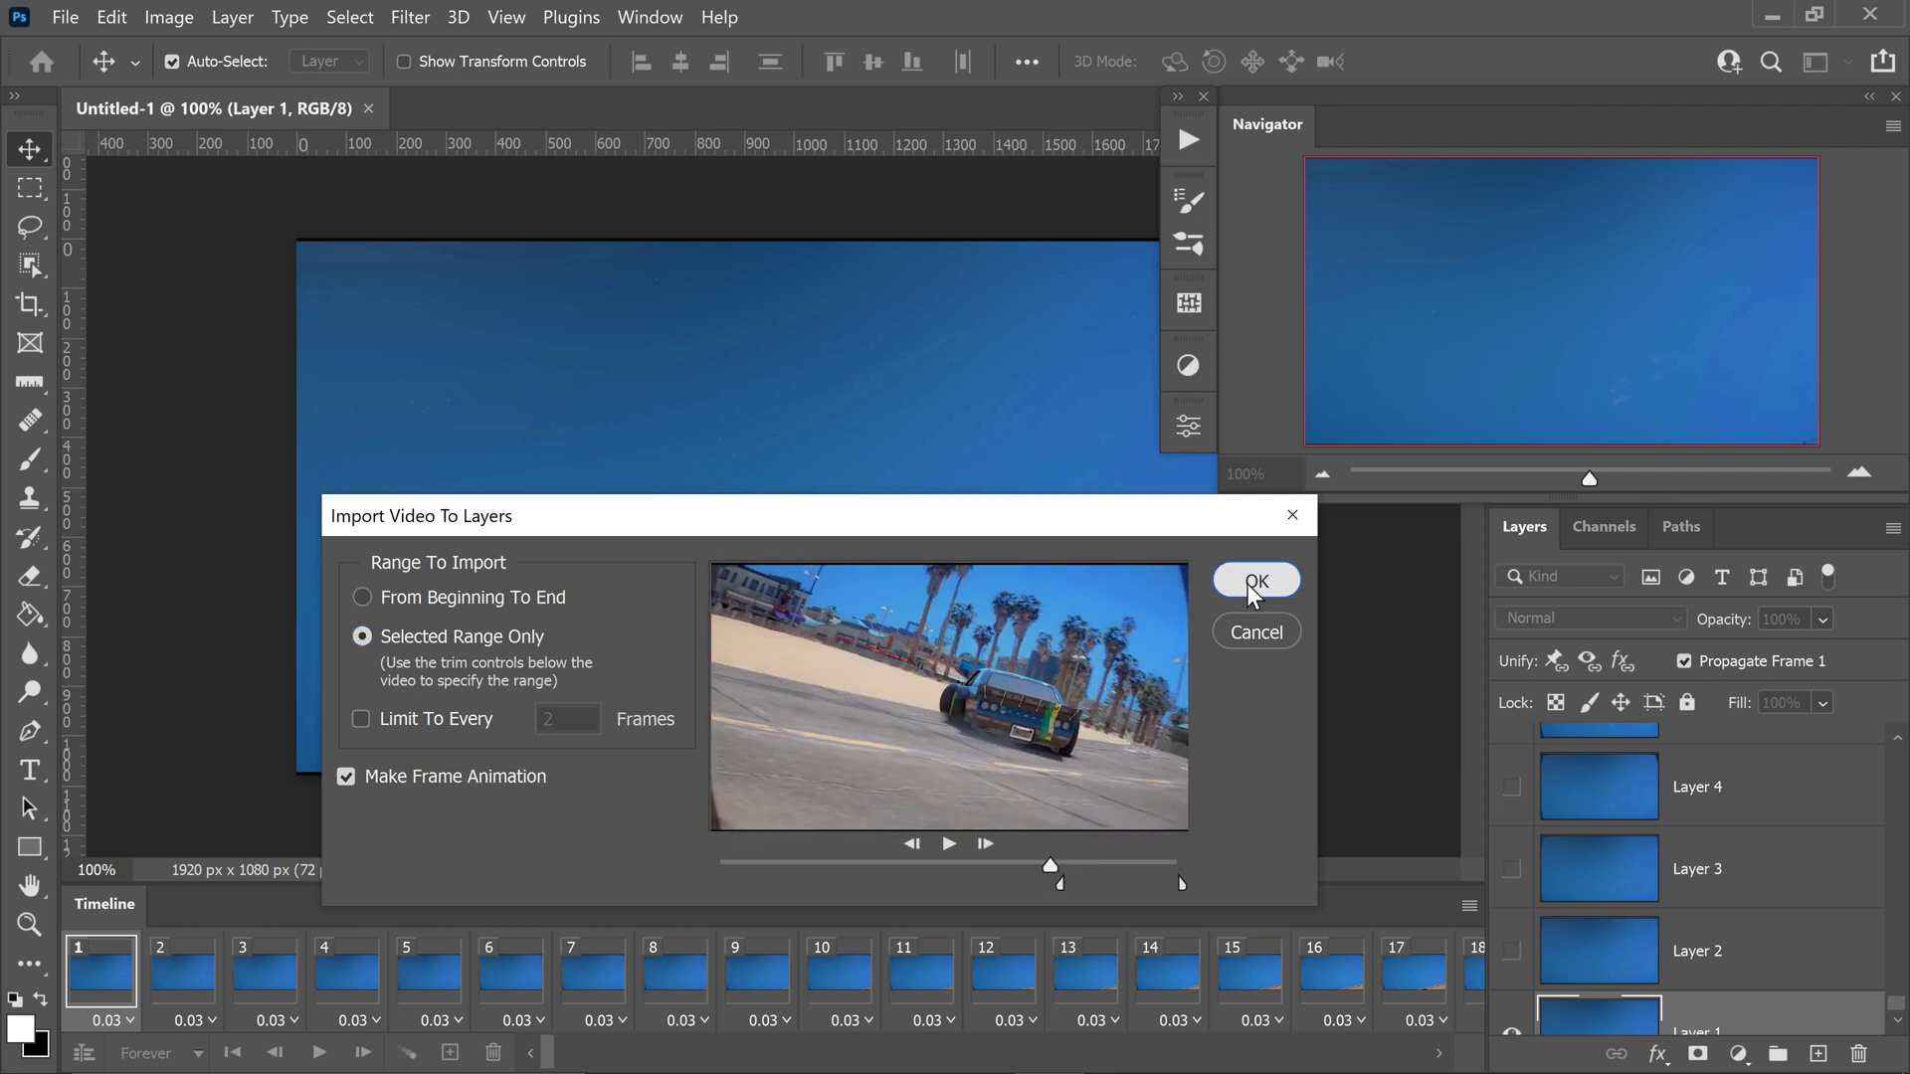
pyautogui.click(1247, 583)
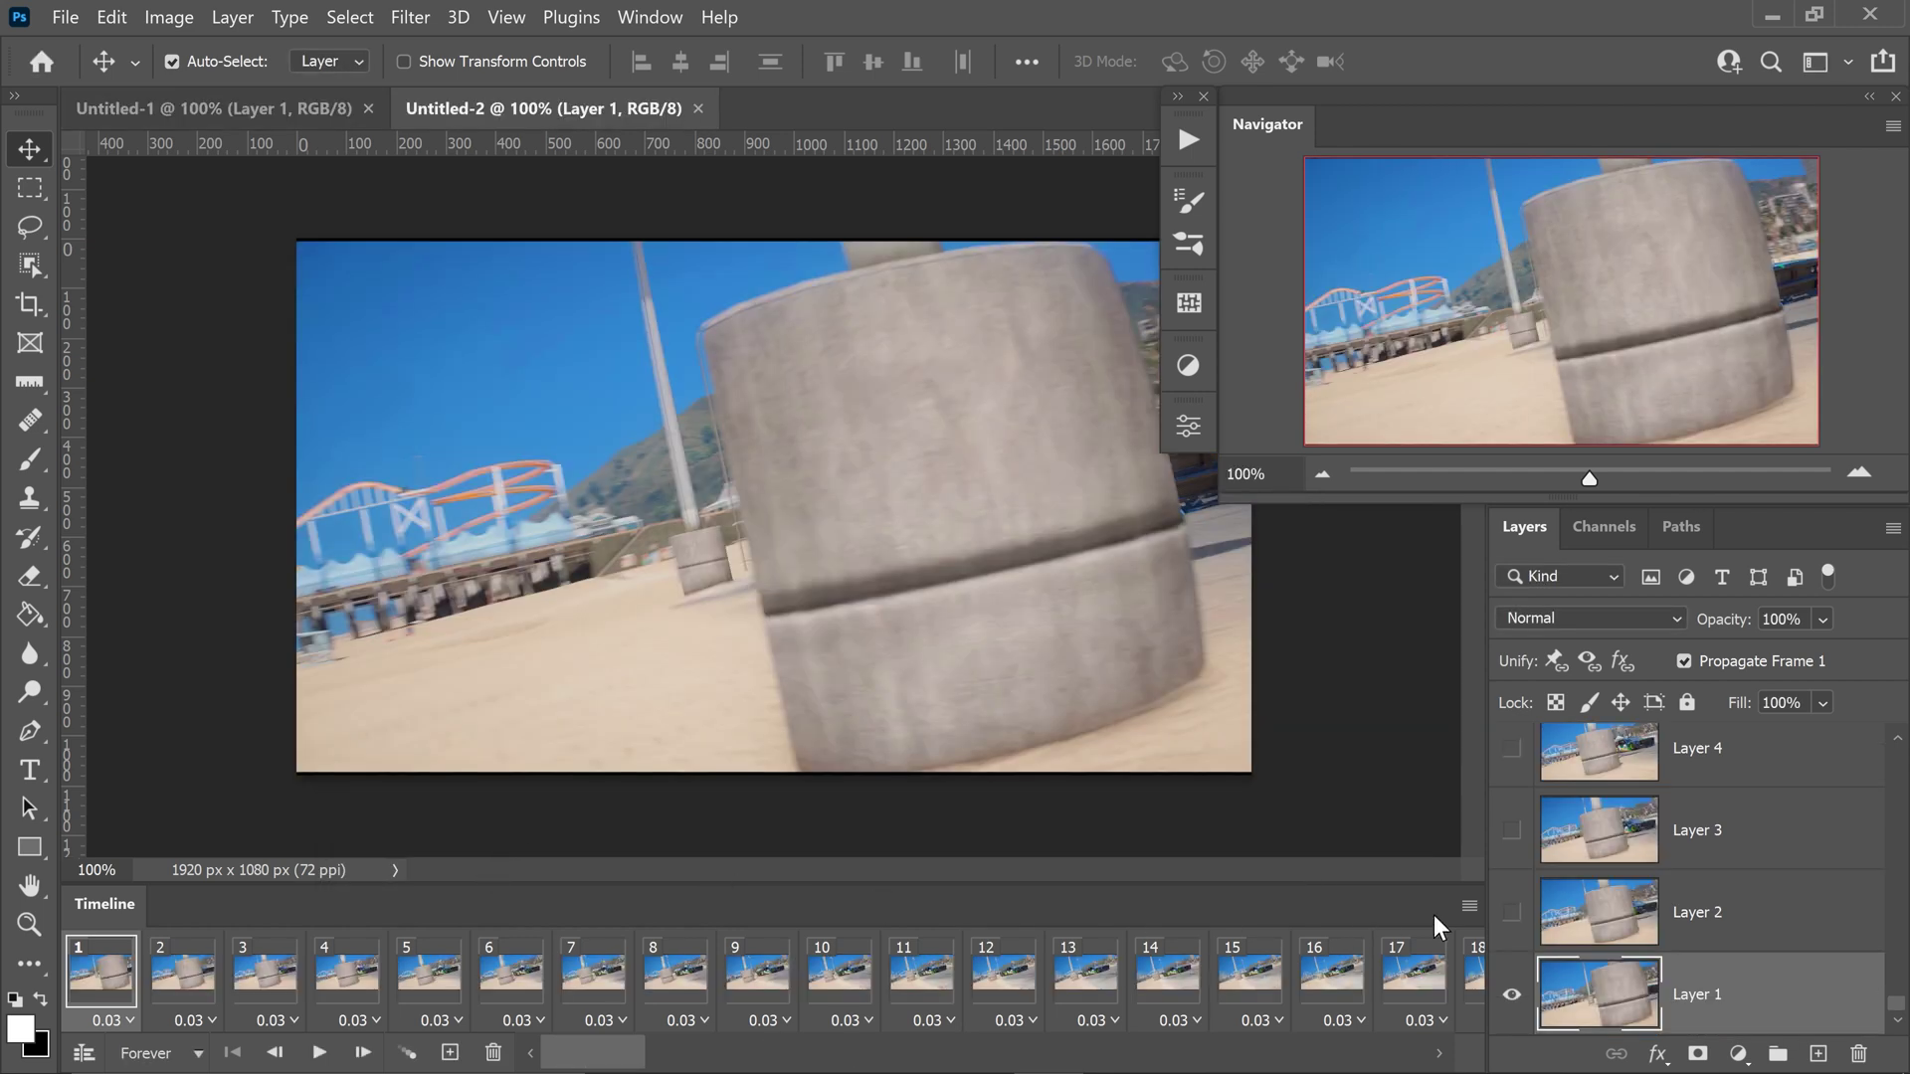
# Step: Select and copy all animation frames in Untitled-2
pyautogui.click(1468, 907)
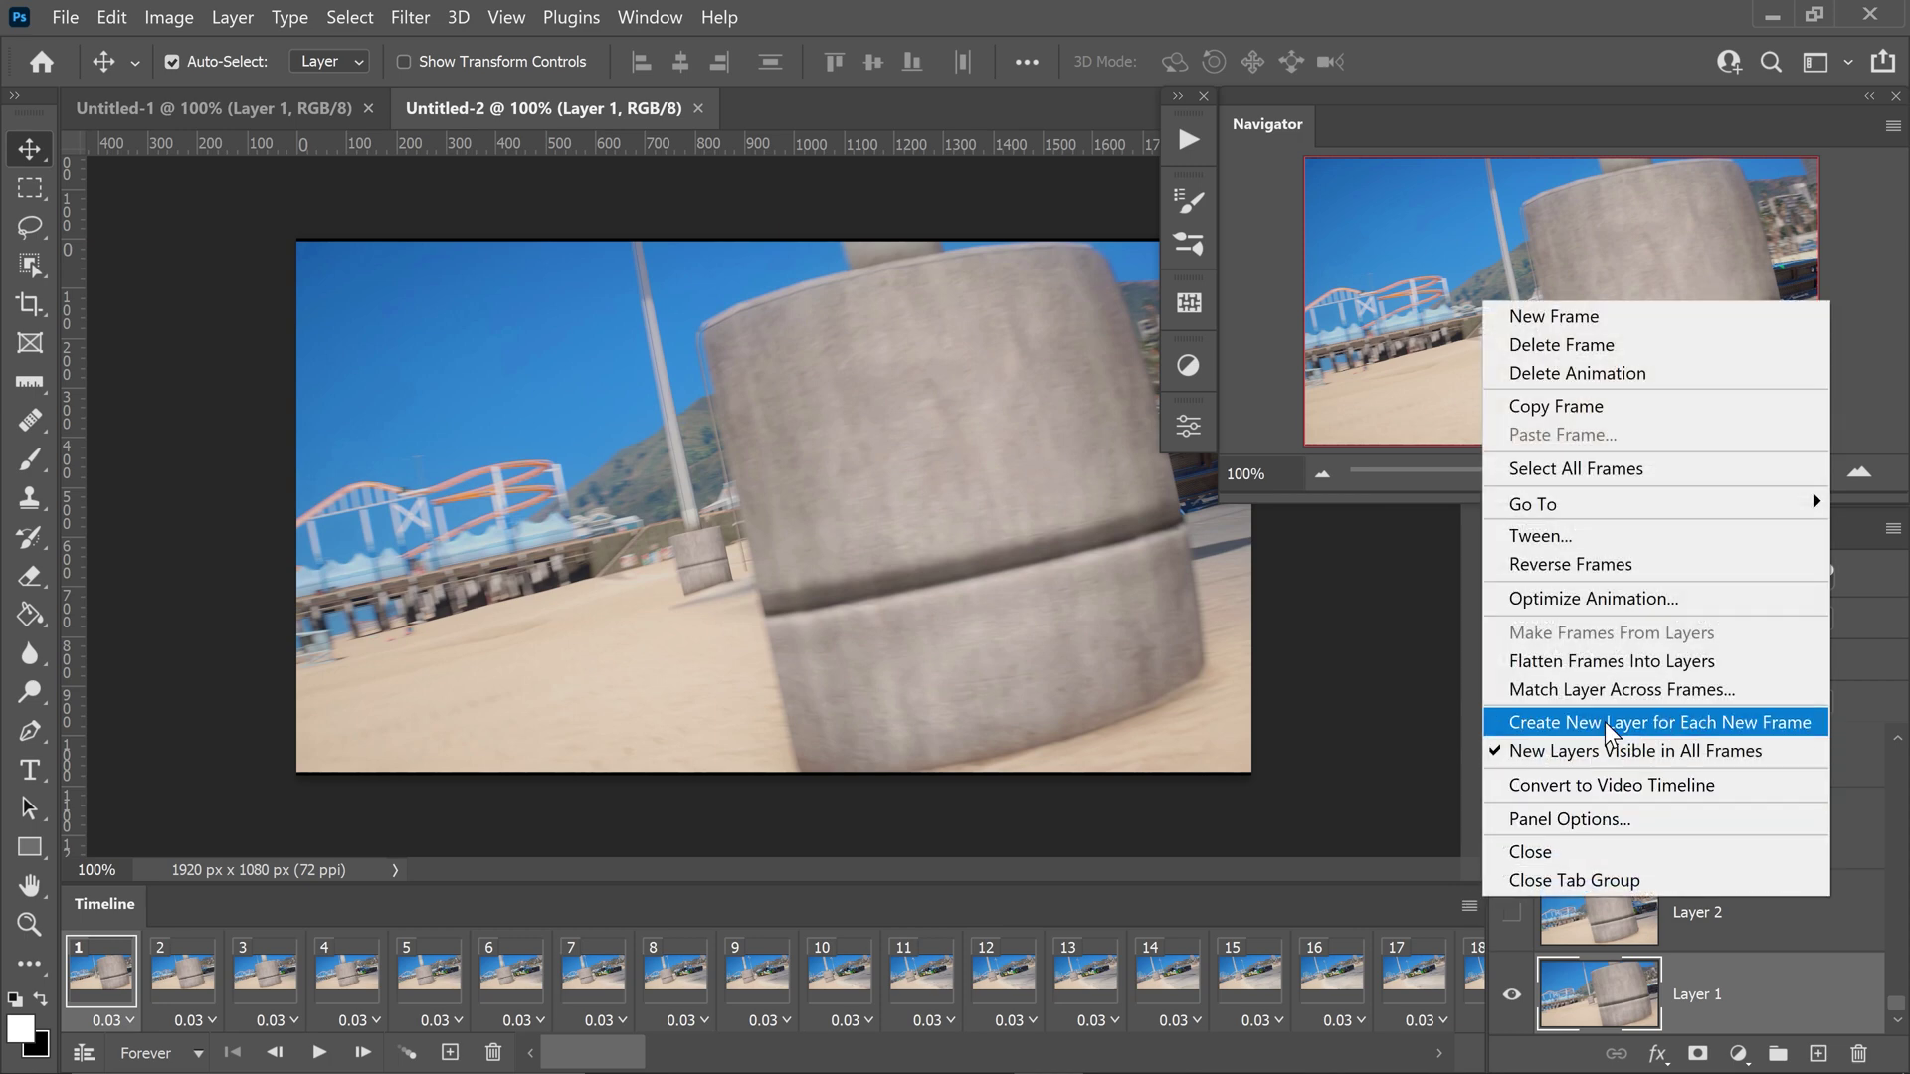
pyautogui.click(1610, 477)
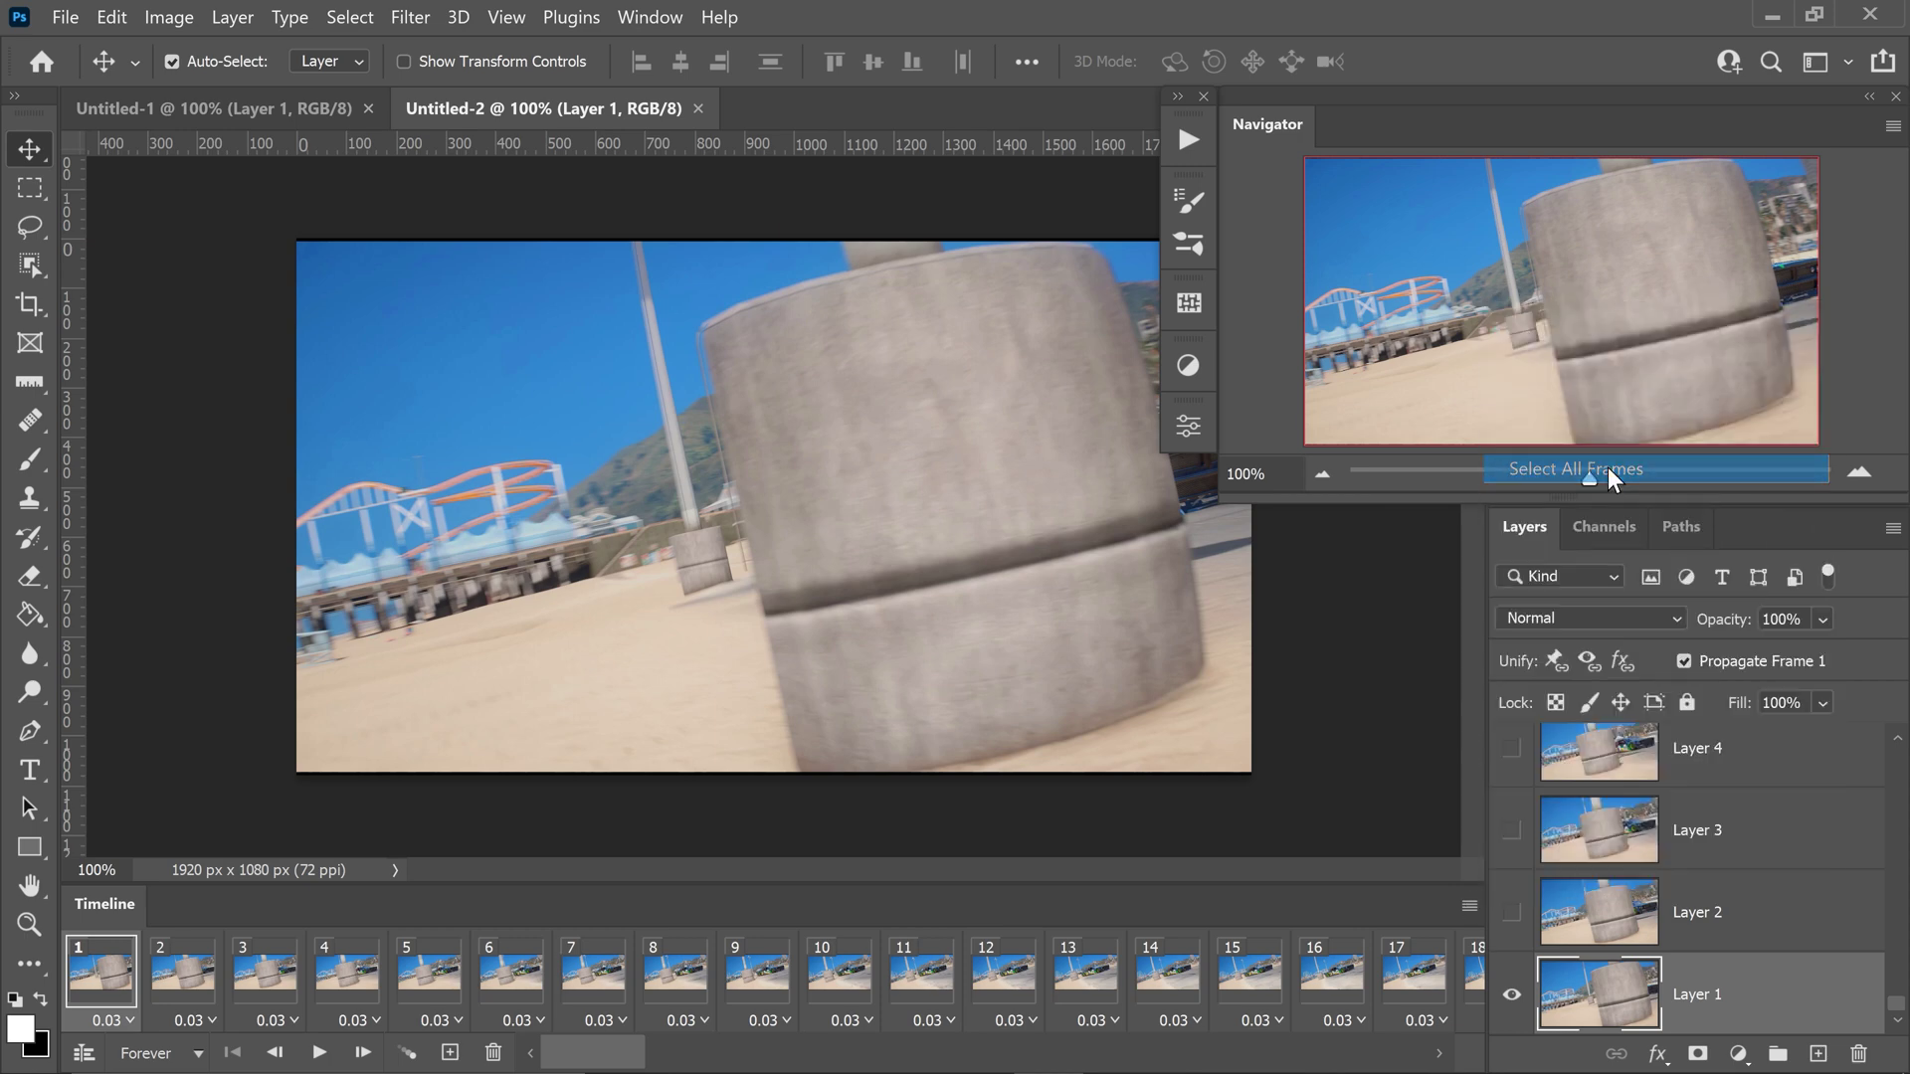
pyautogui.click(1469, 906)
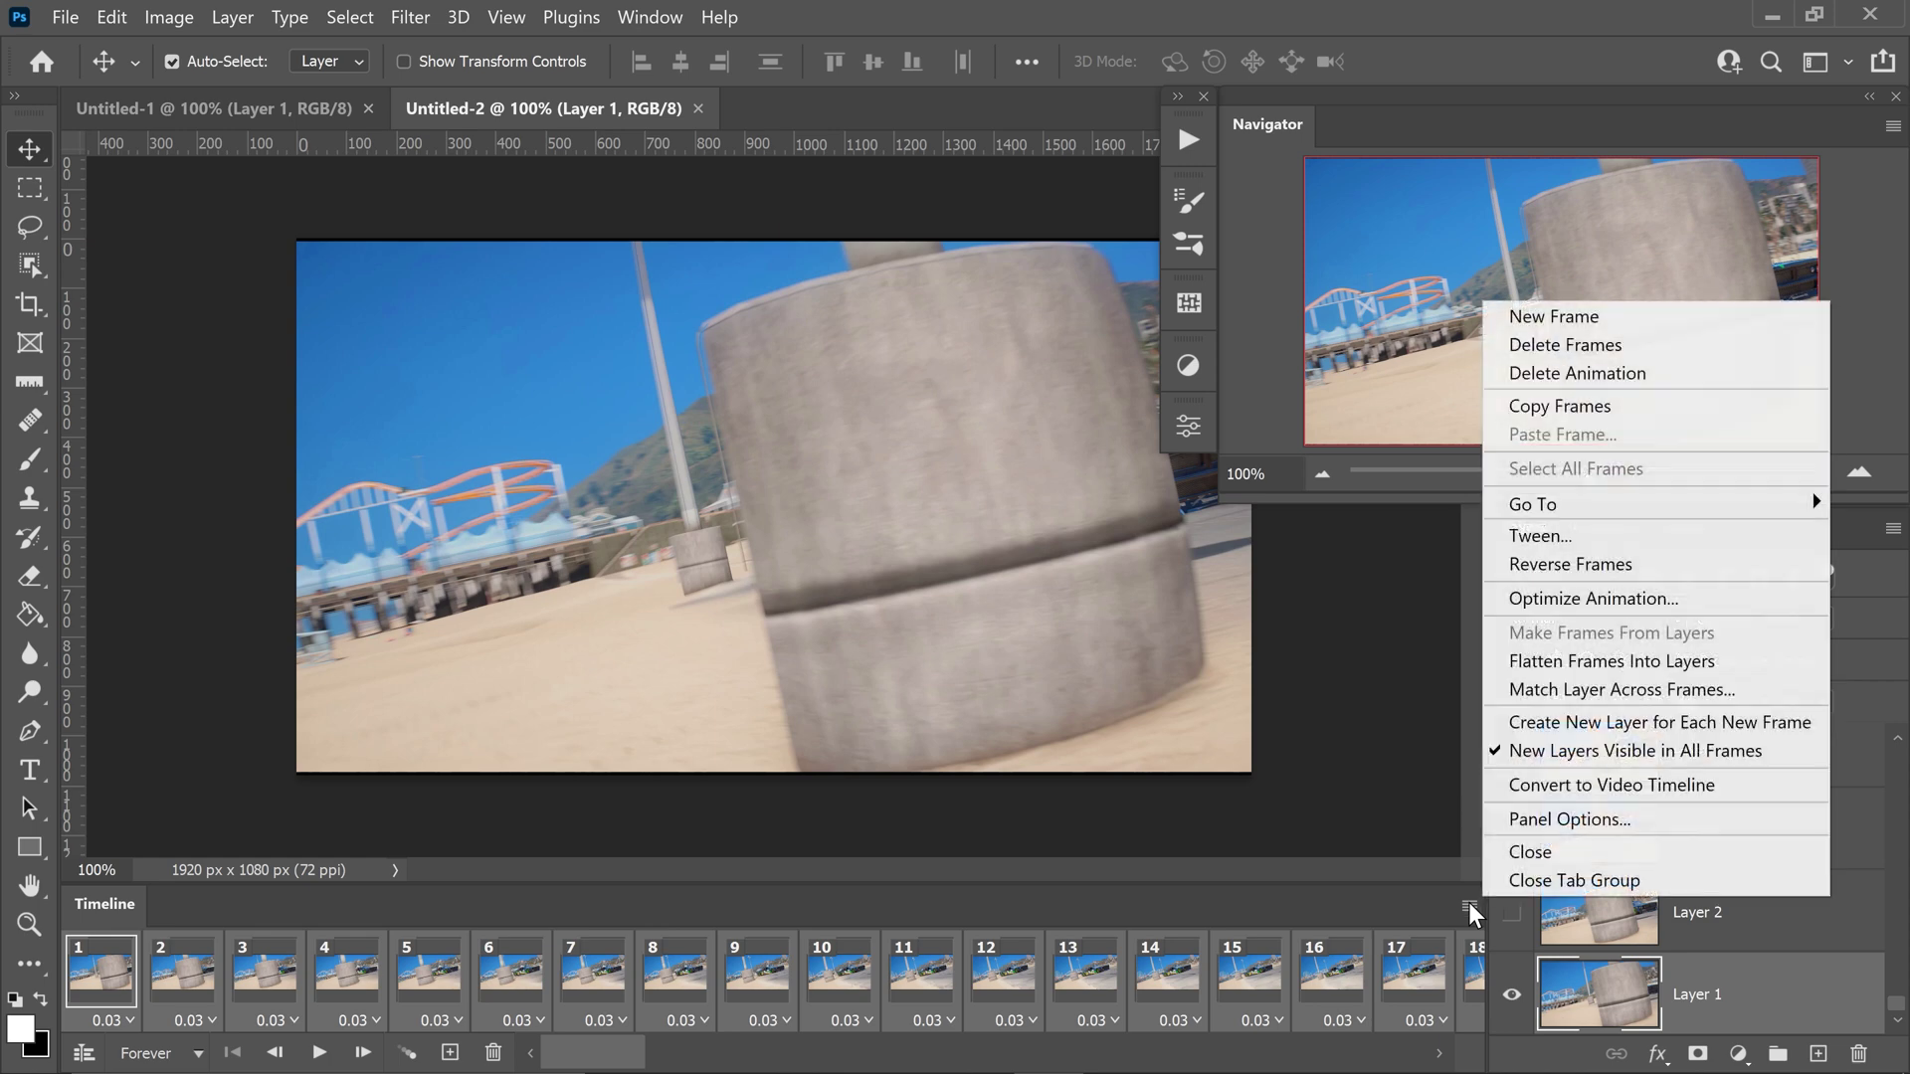
pyautogui.click(1558, 407)
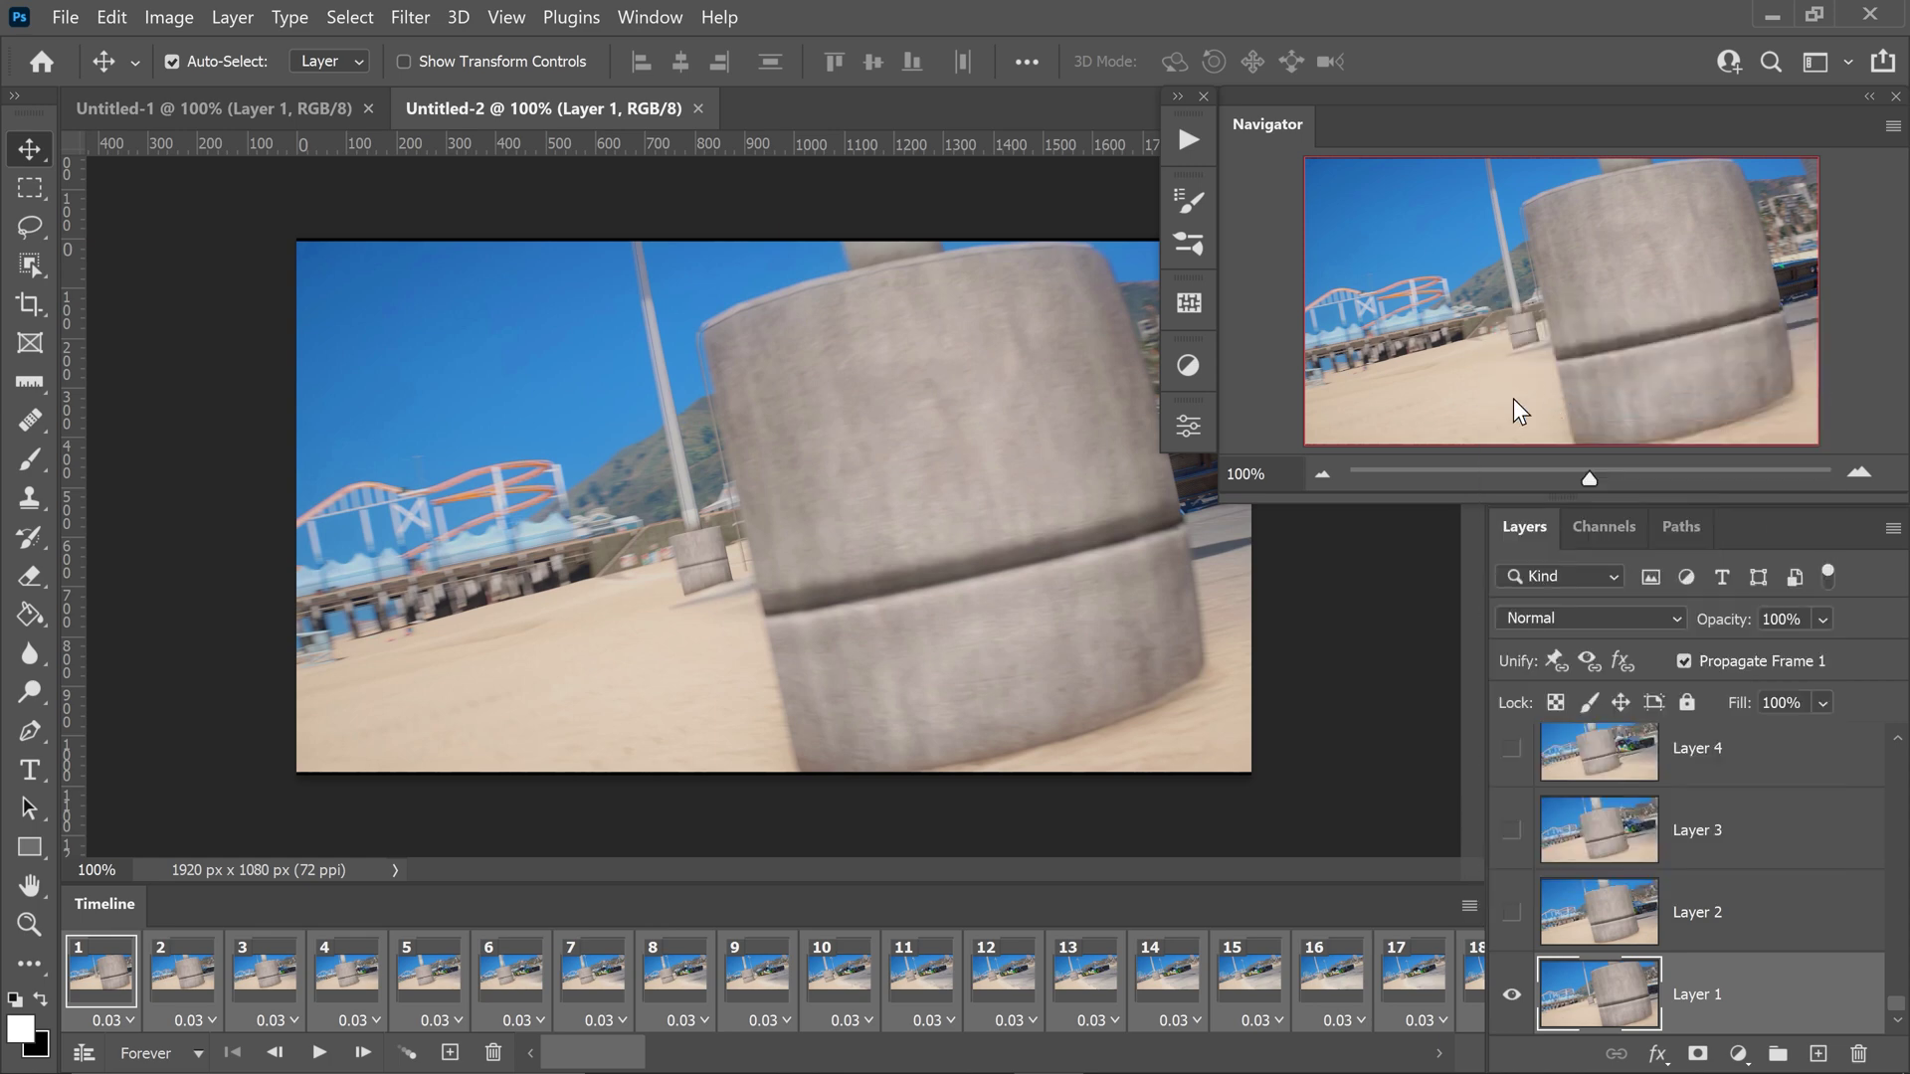
# Step: Paste the copied frames into Untitled-1 after frame 433
pyautogui.click(248, 100)
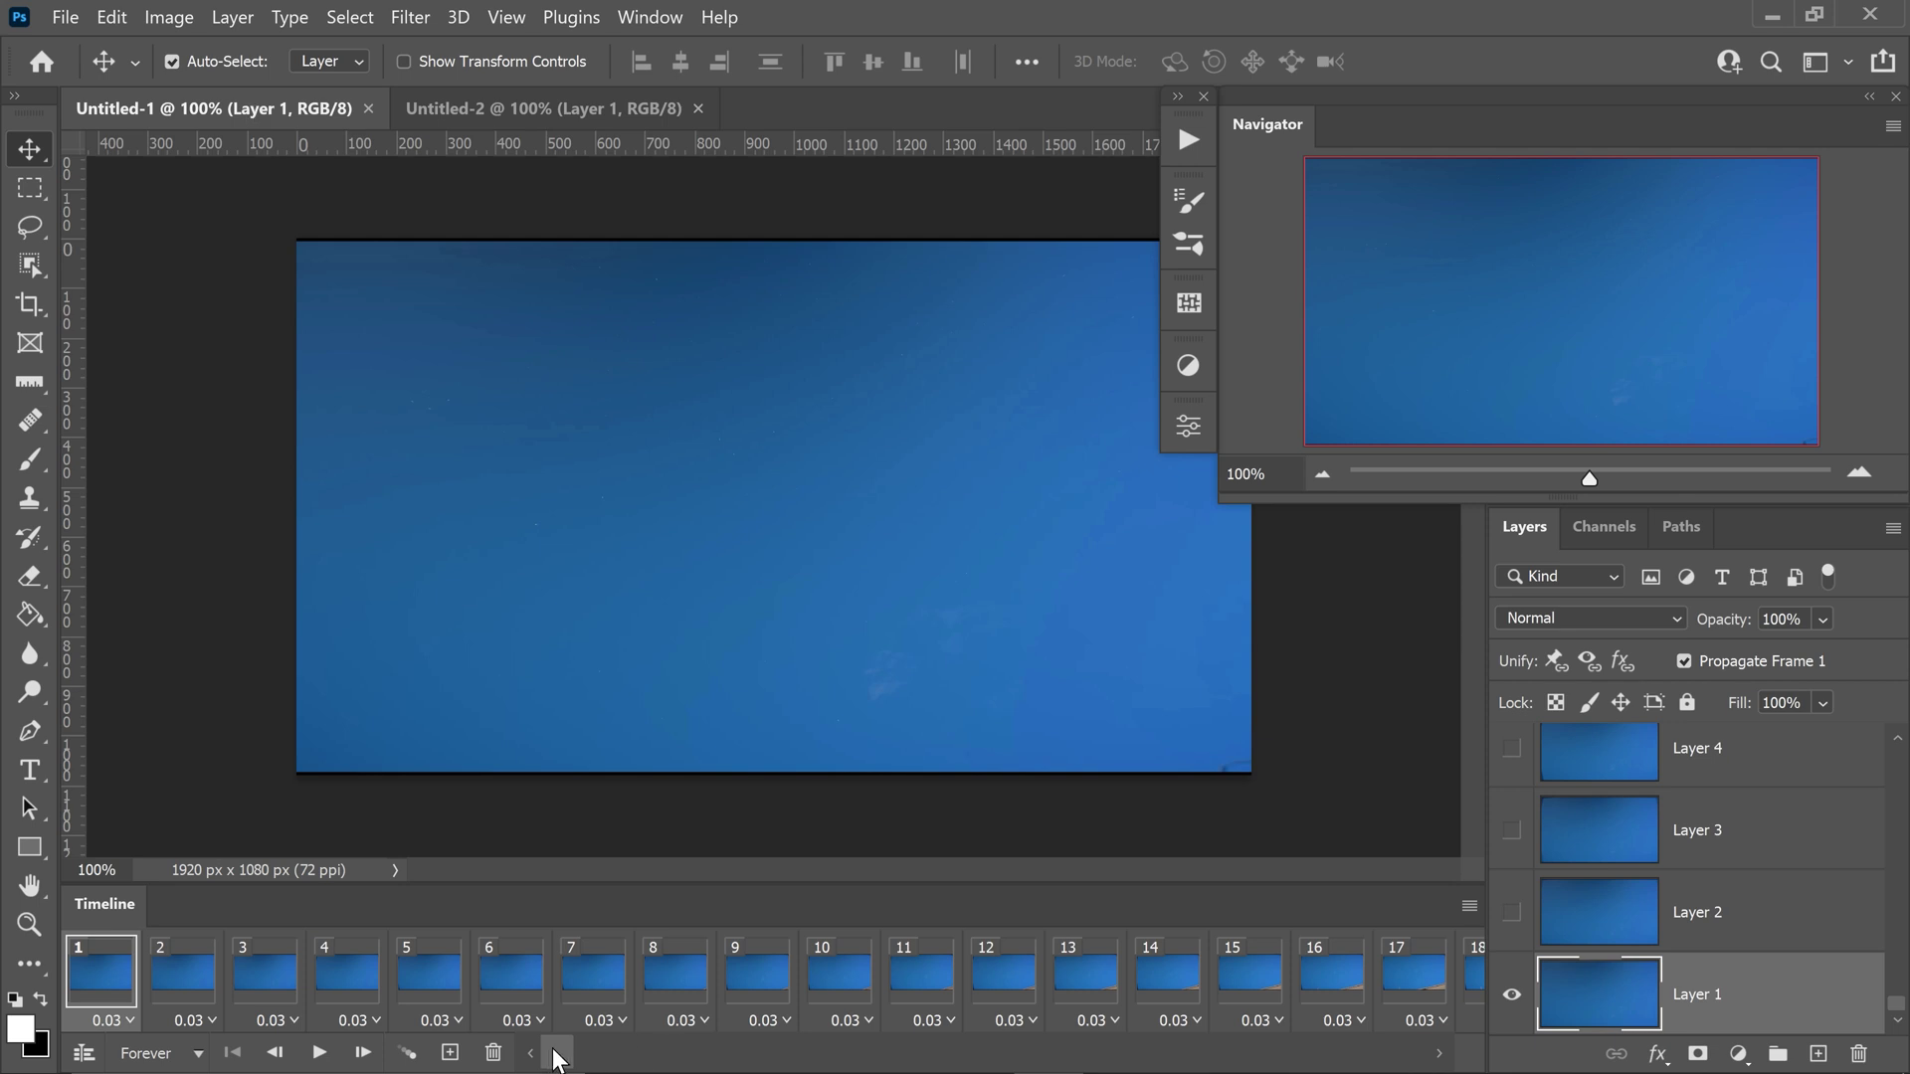
pyautogui.moveTo(557, 1056); pyautogui.dragTo(1457, 990)
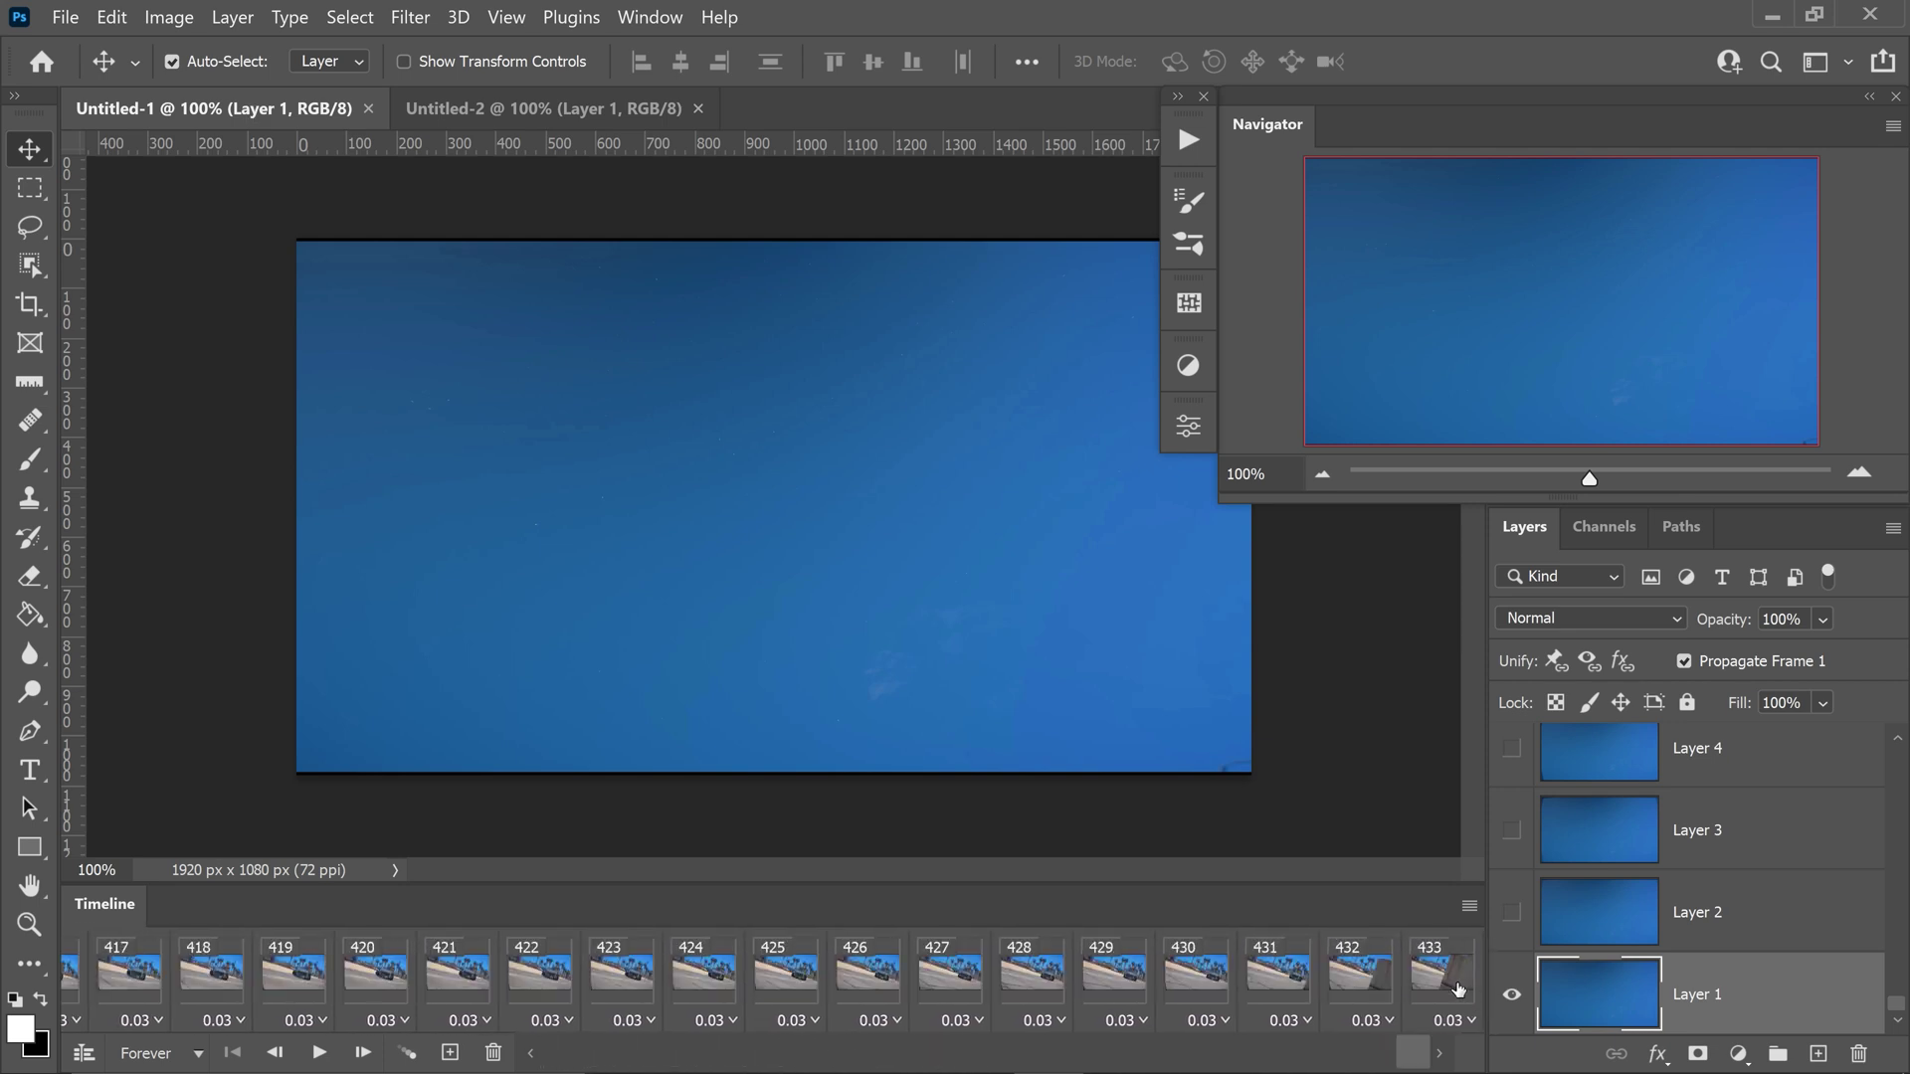
pyautogui.click(1442, 975)
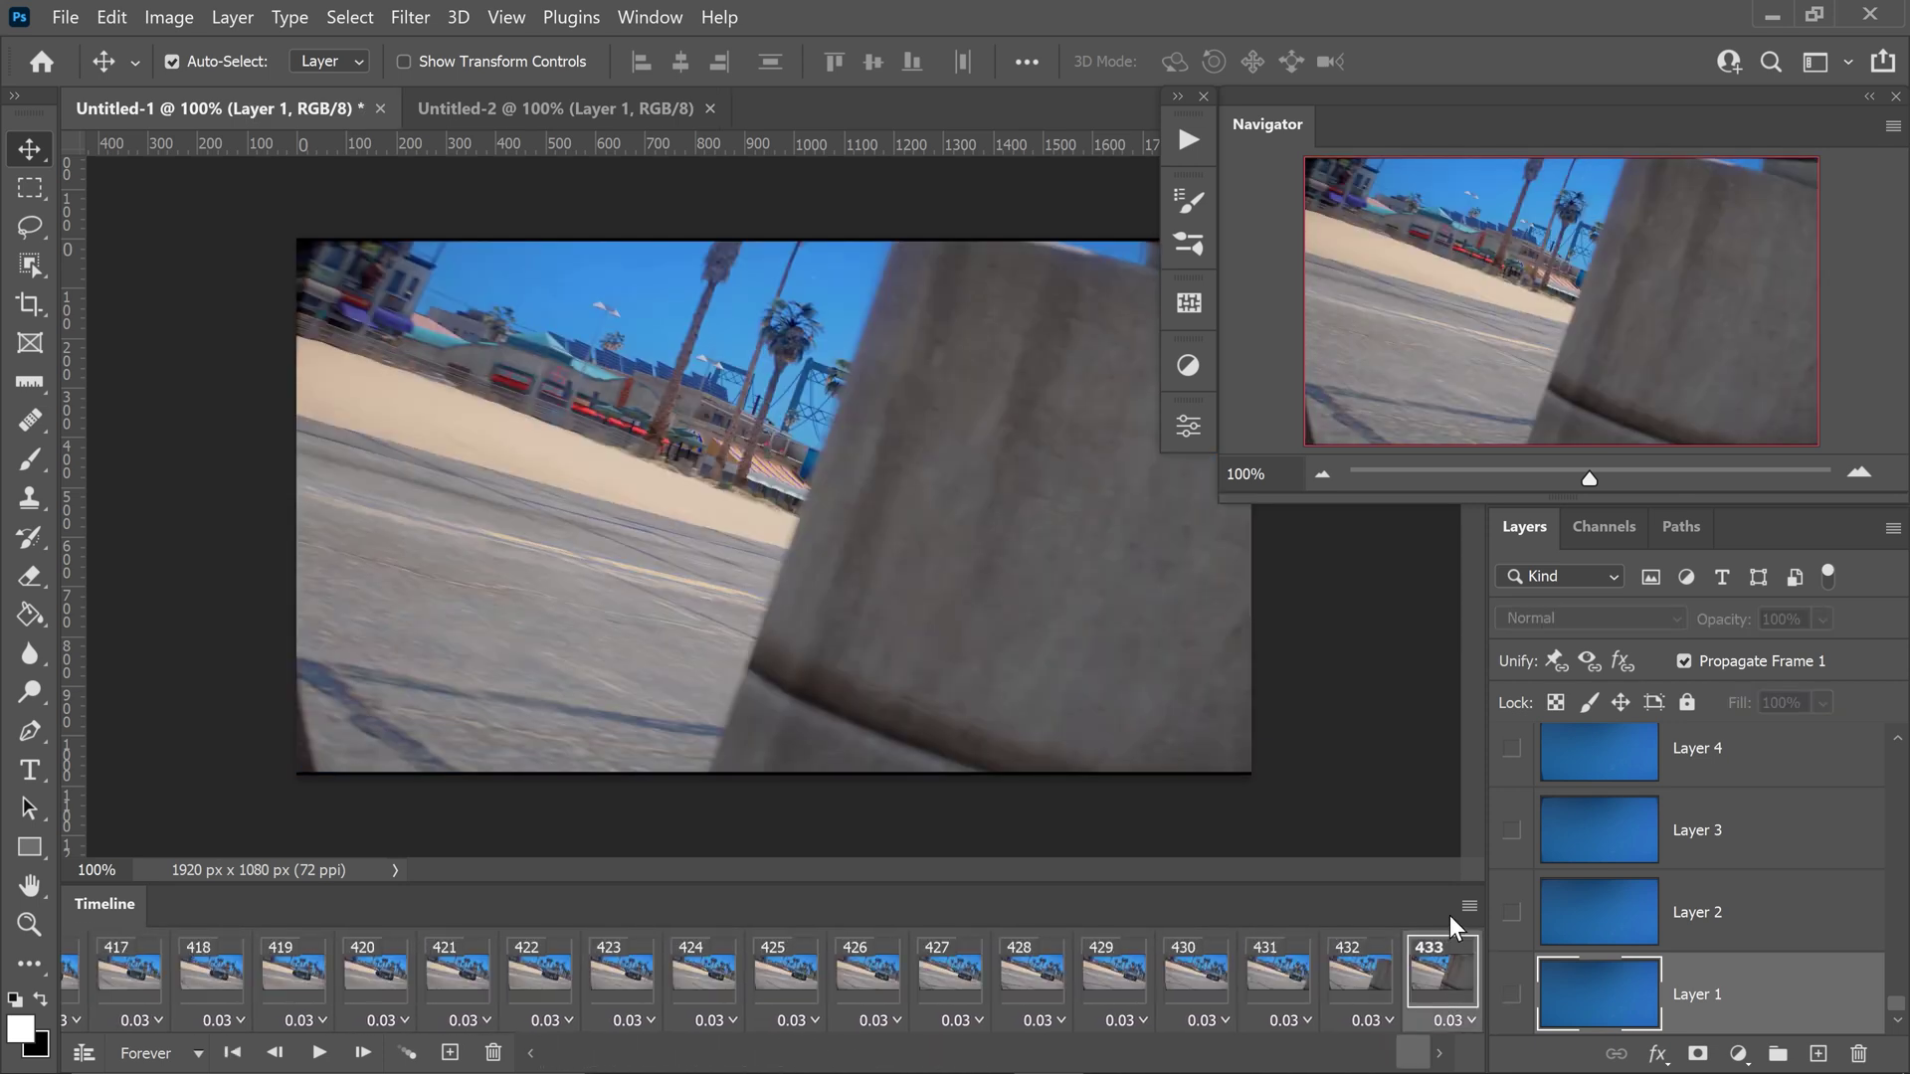
pyautogui.click(1468, 904)
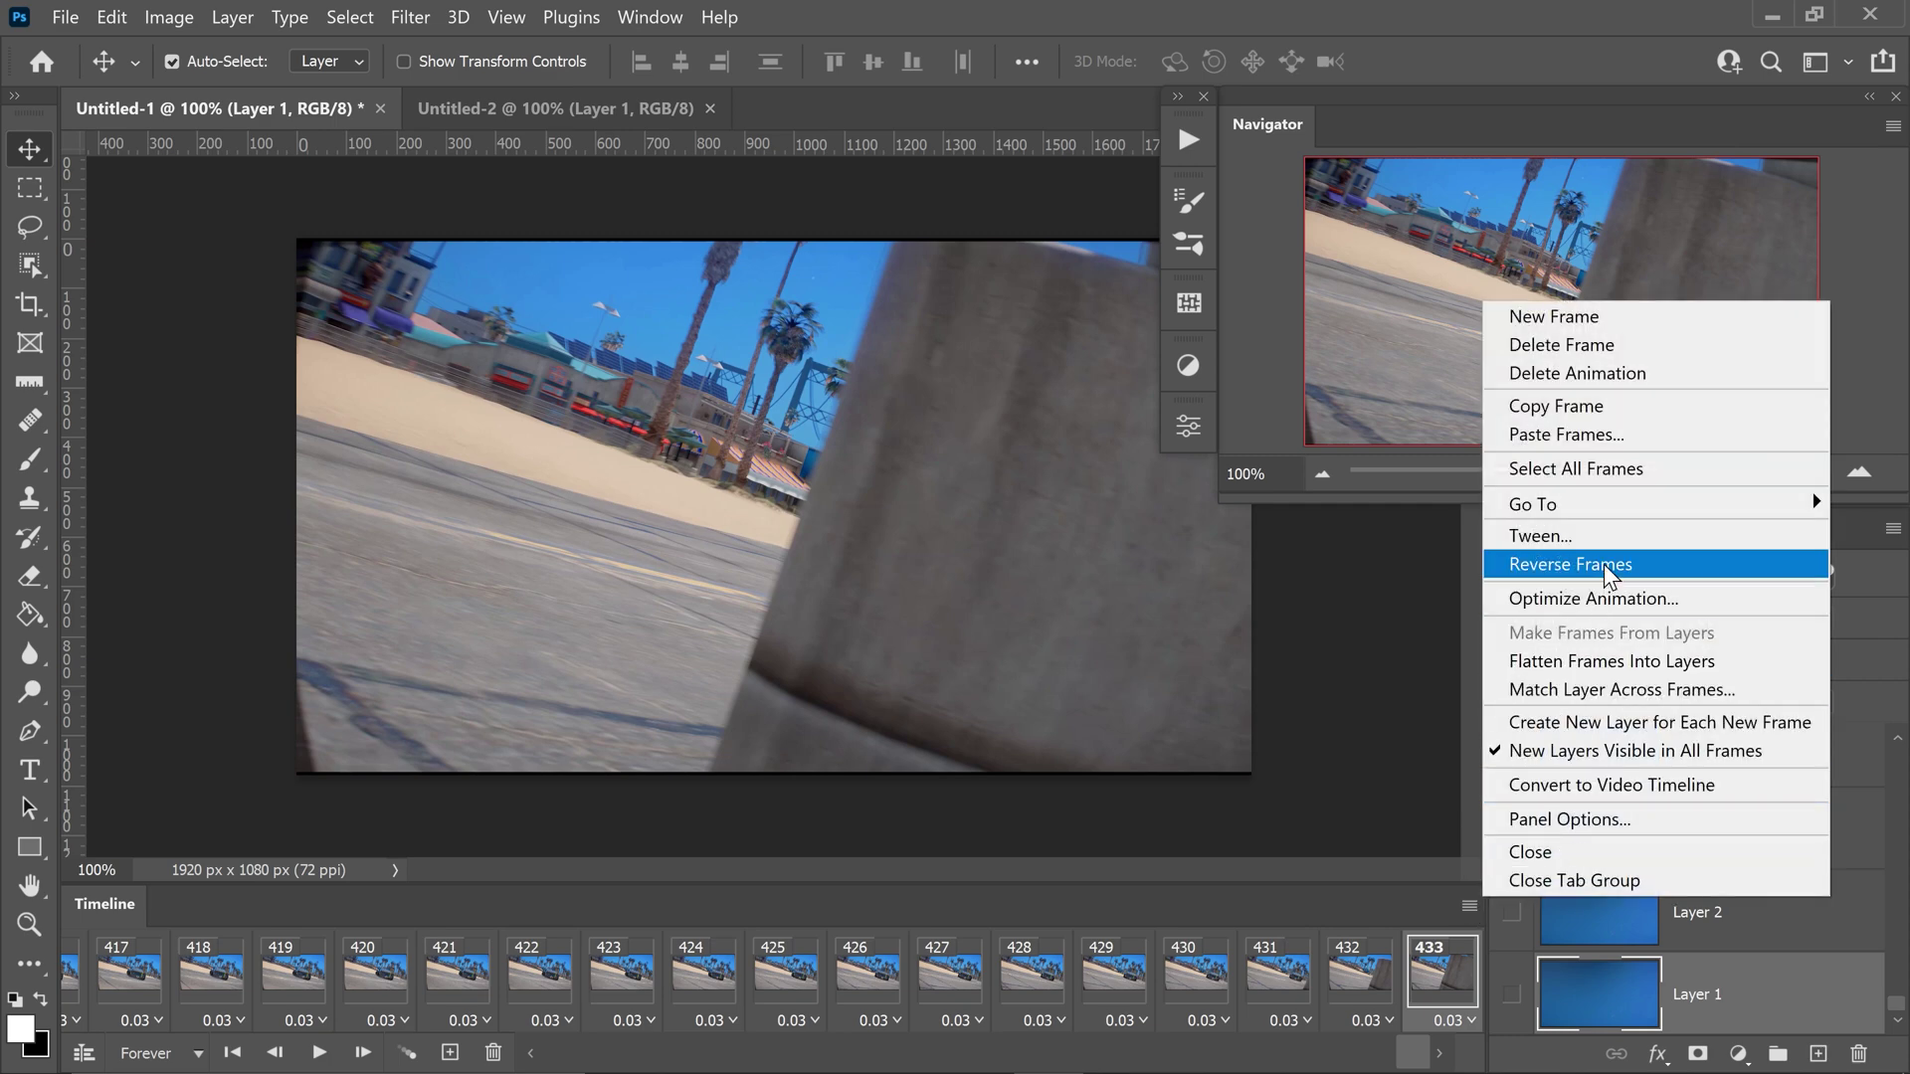
pyautogui.click(1586, 434)
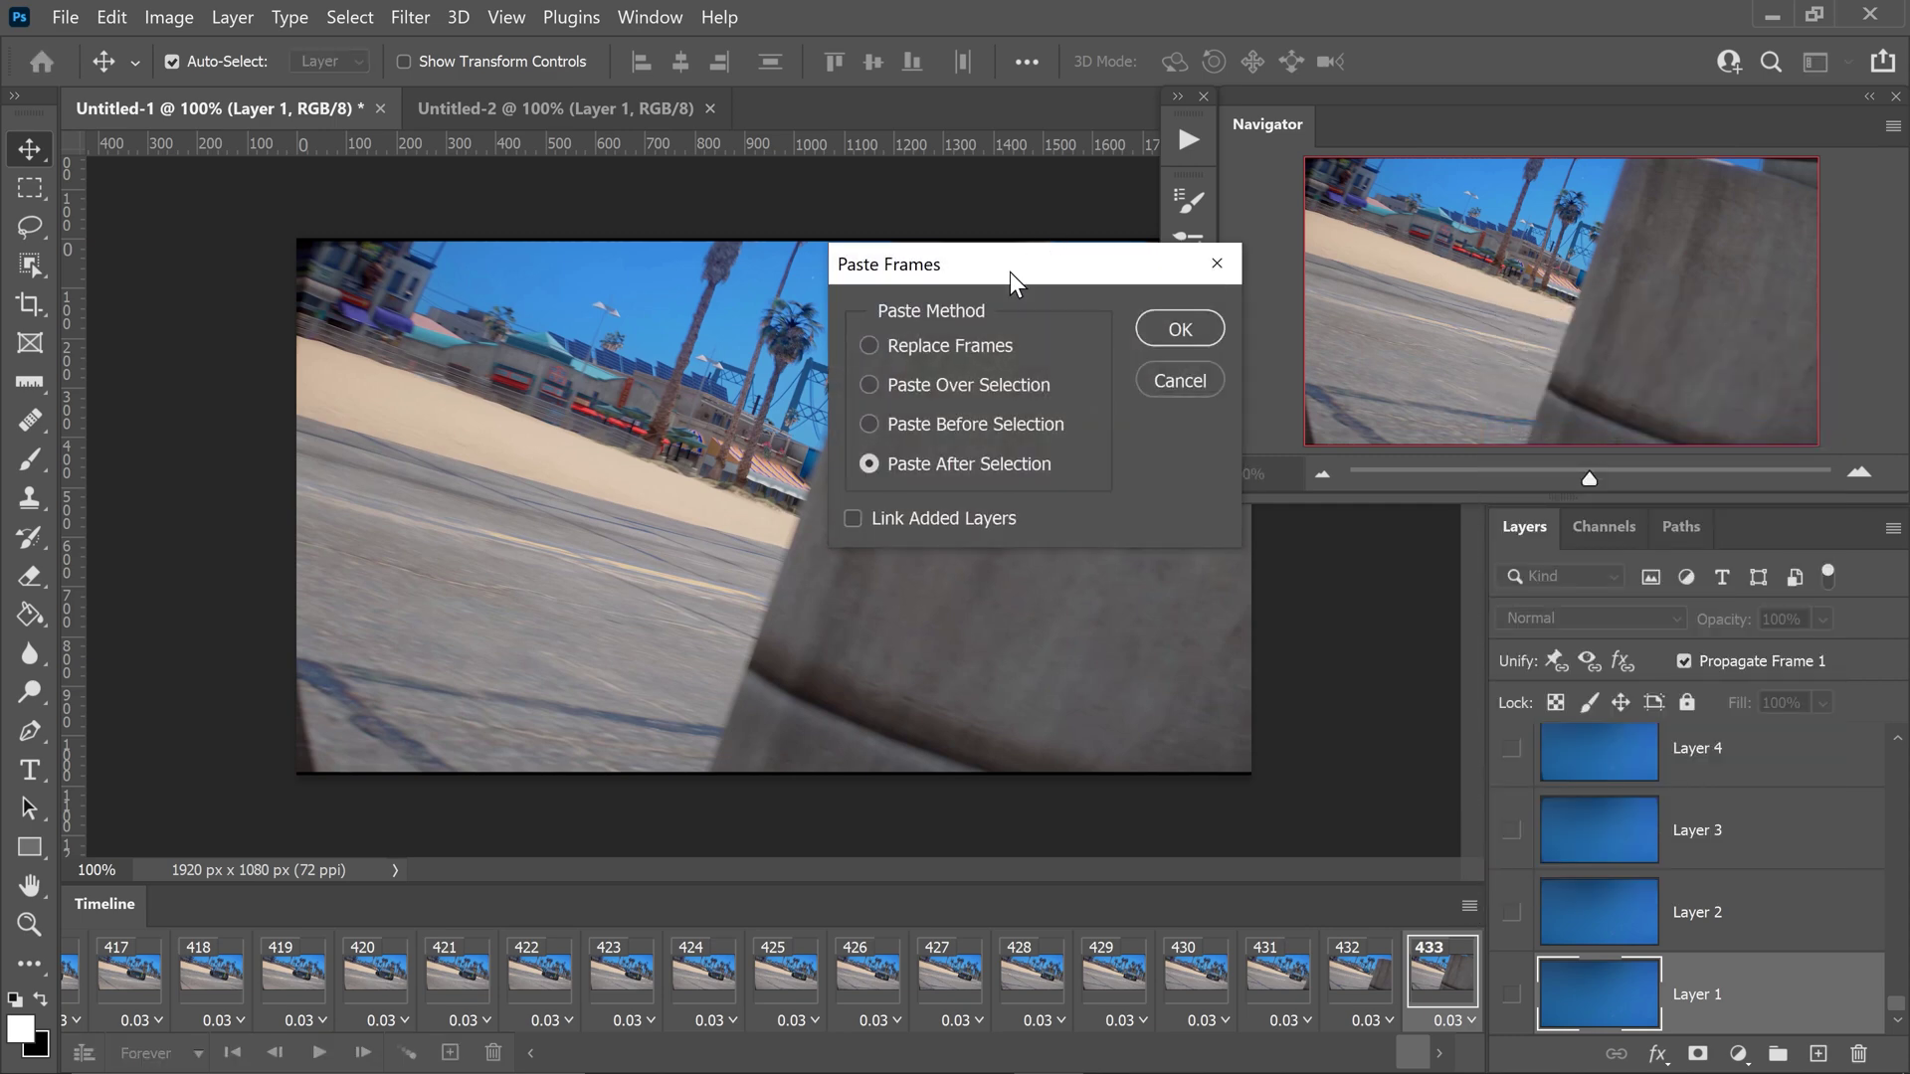
pyautogui.moveTo(1011, 272); pyautogui.dragTo(773, 368)
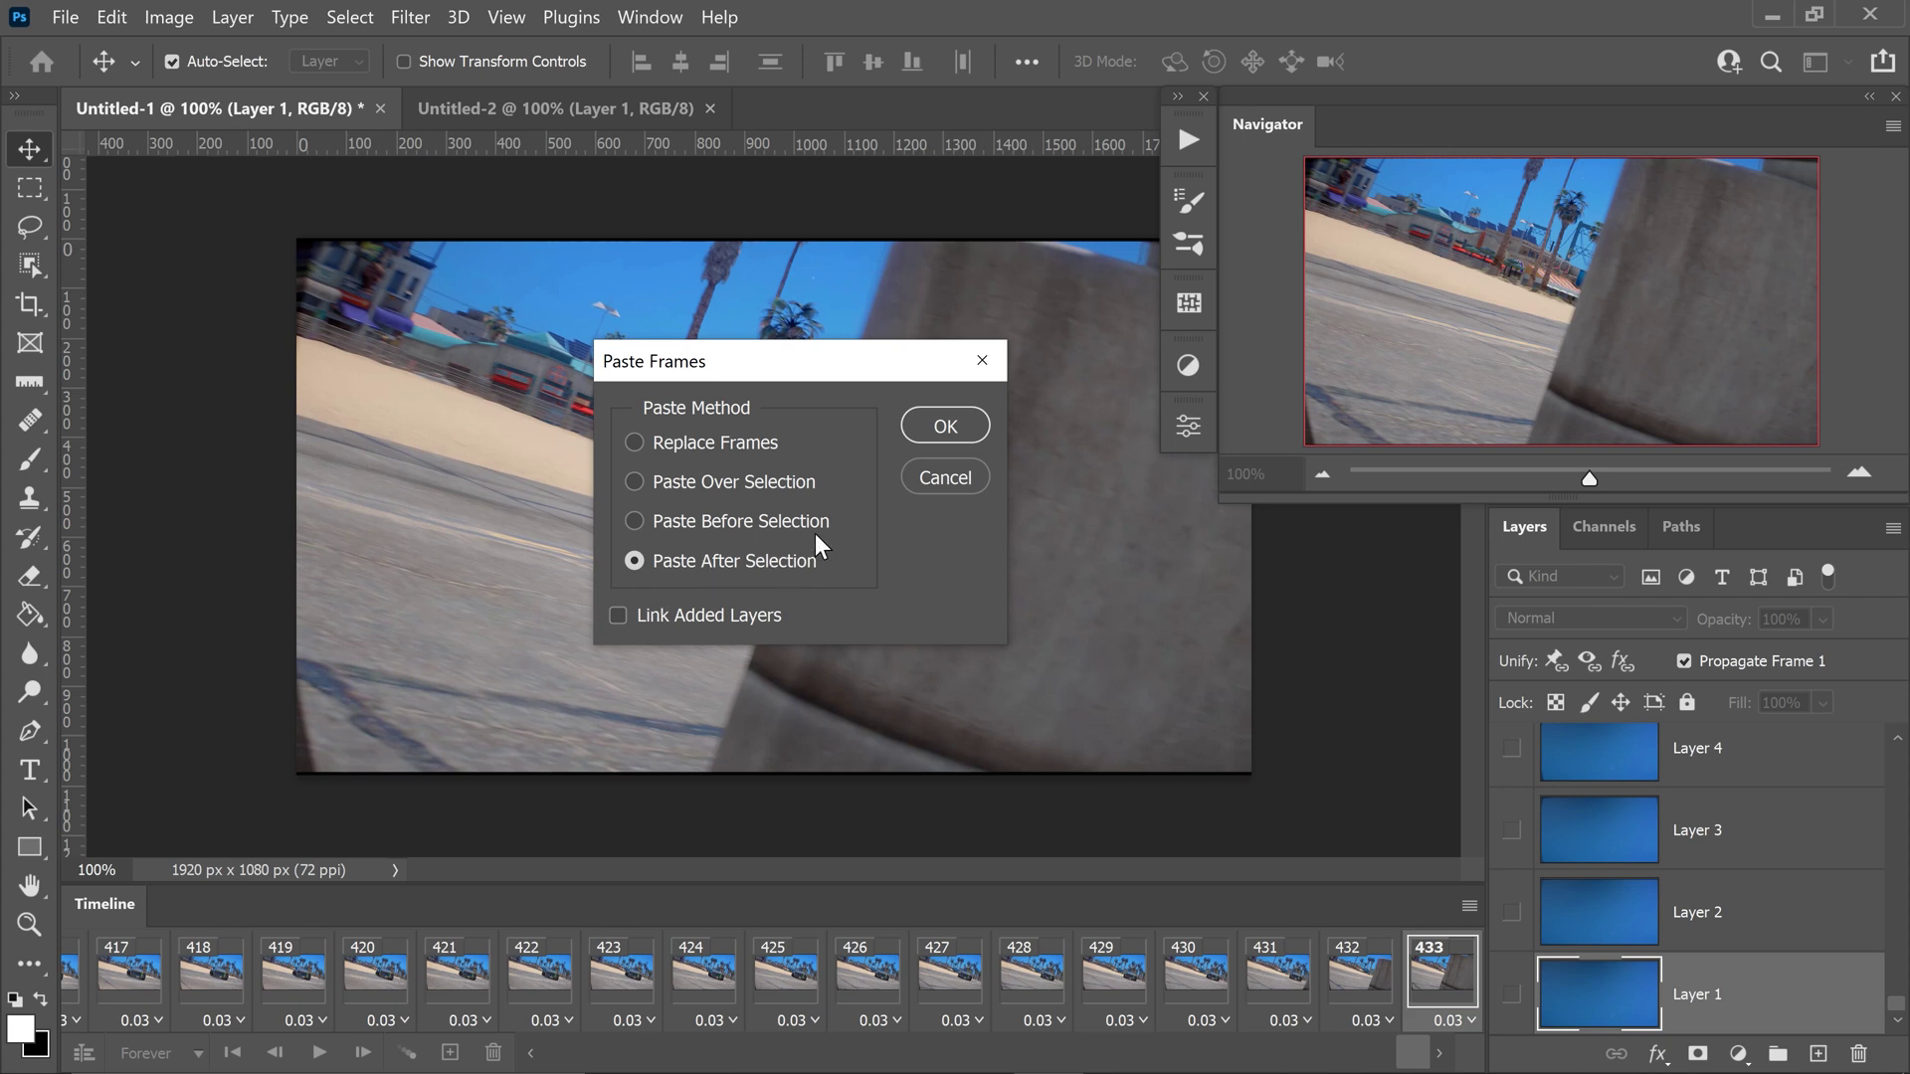
pyautogui.click(943, 426)
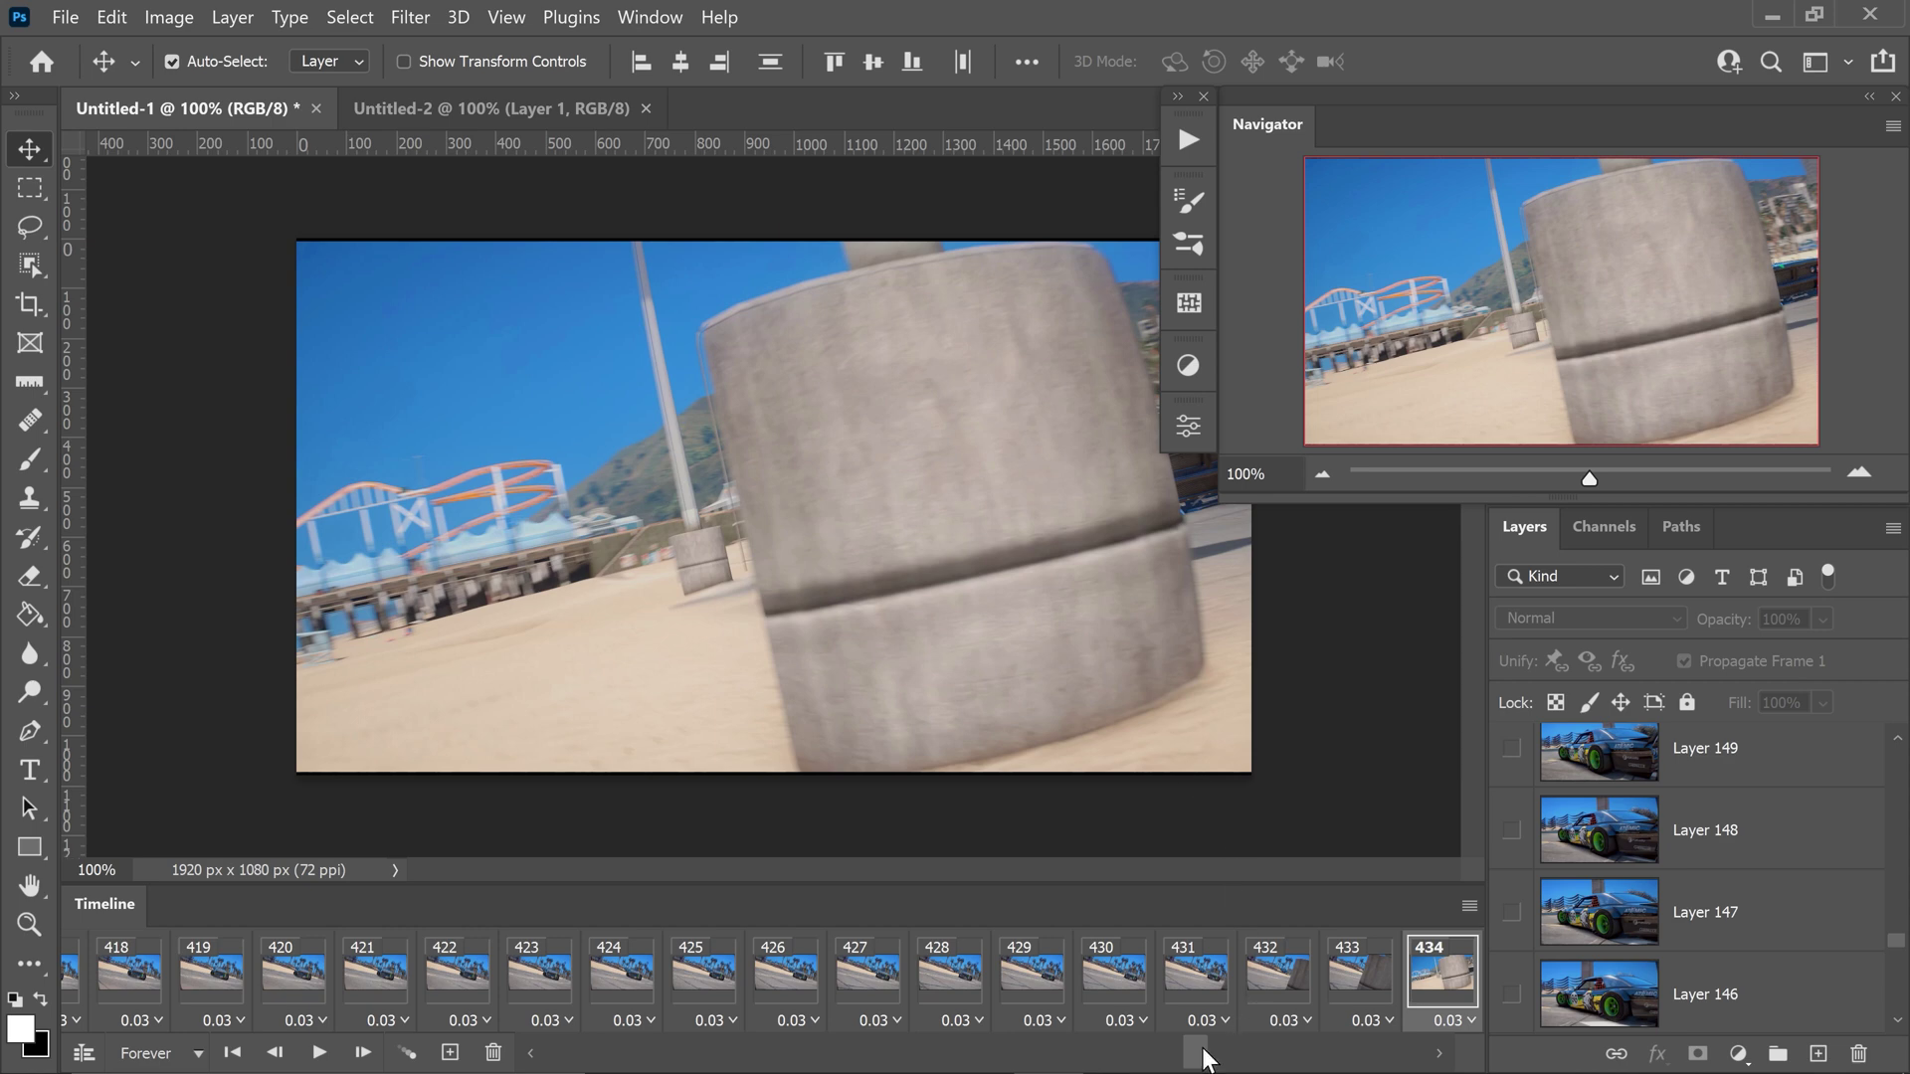
# Step: Open Save for Web (Legacy) with Alt+Shift+Ctrl+S to preview the 578-frame 1080×1080 GIF
pyautogui.moveTo(1203, 1056); pyautogui.dragTo(1437, 1069)
pyautogui.hotkey('ctrl', 'alt', 'shift', 's')
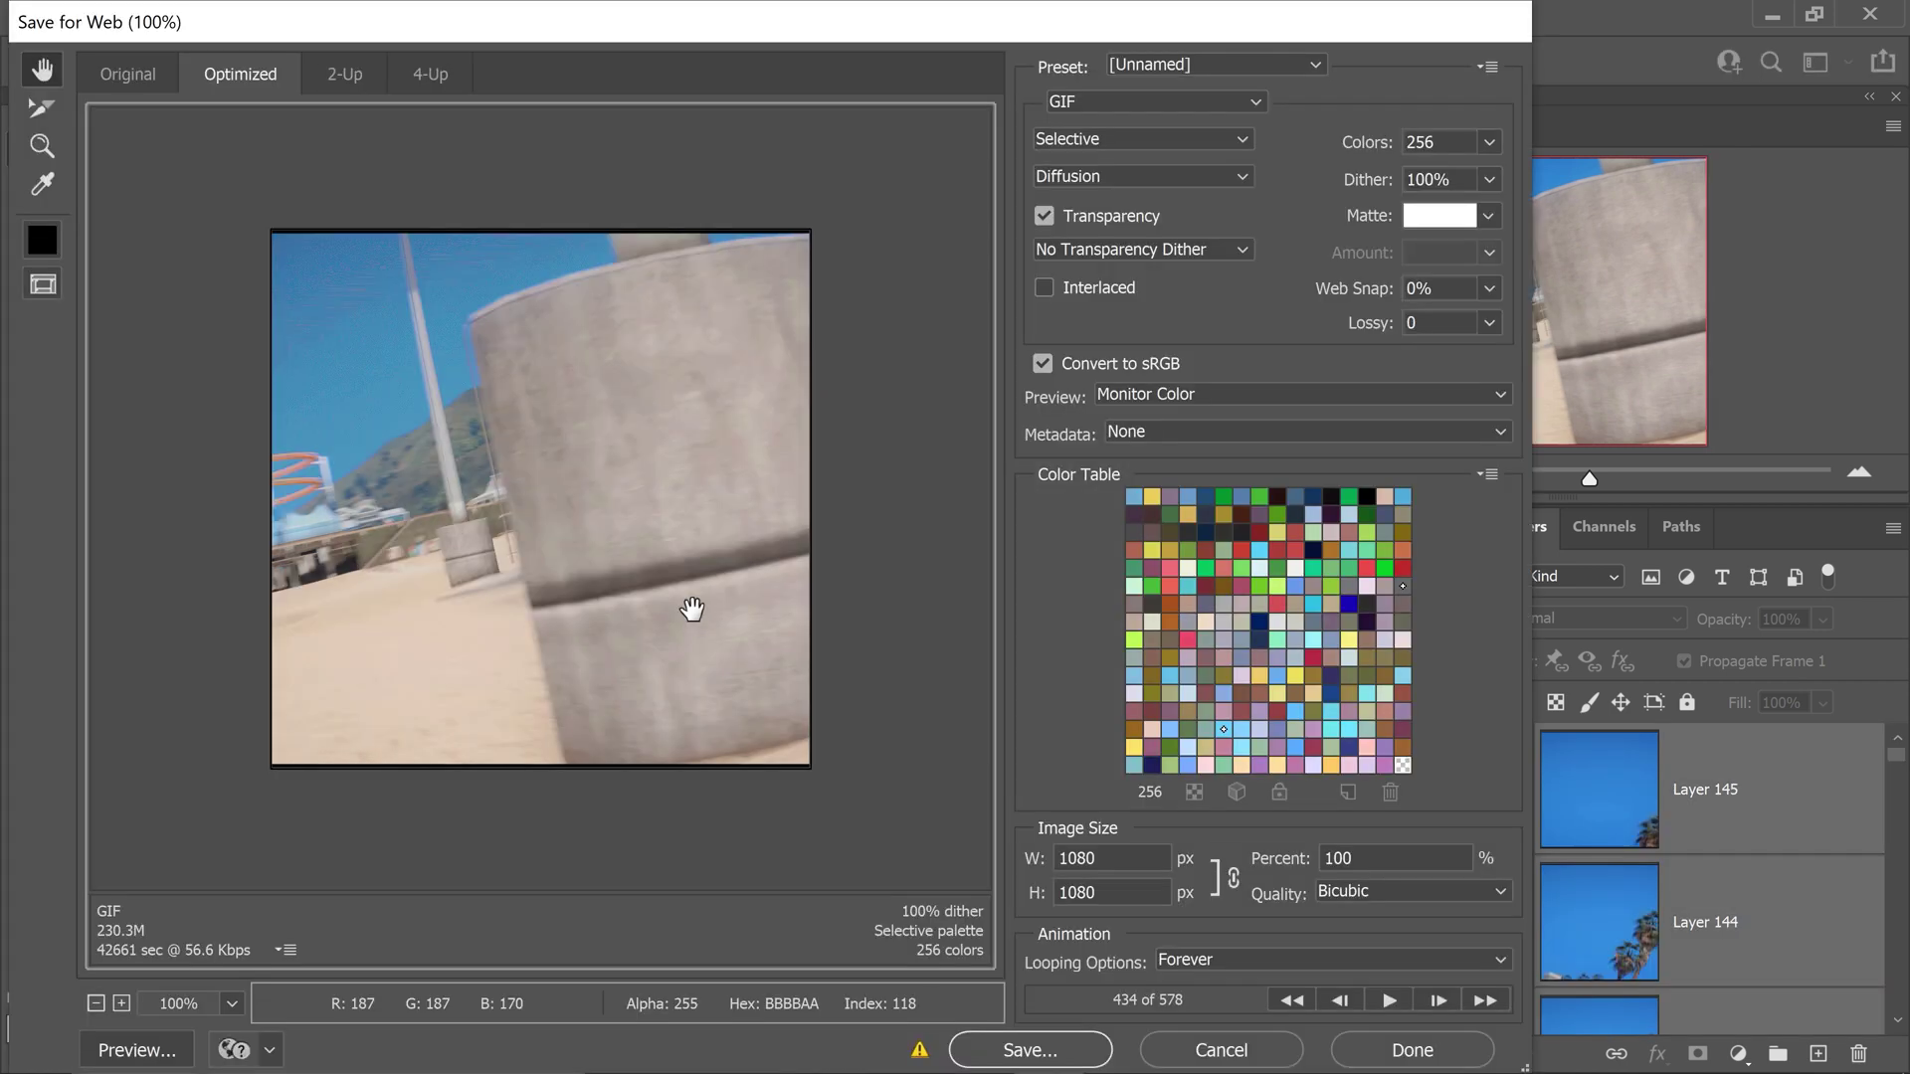